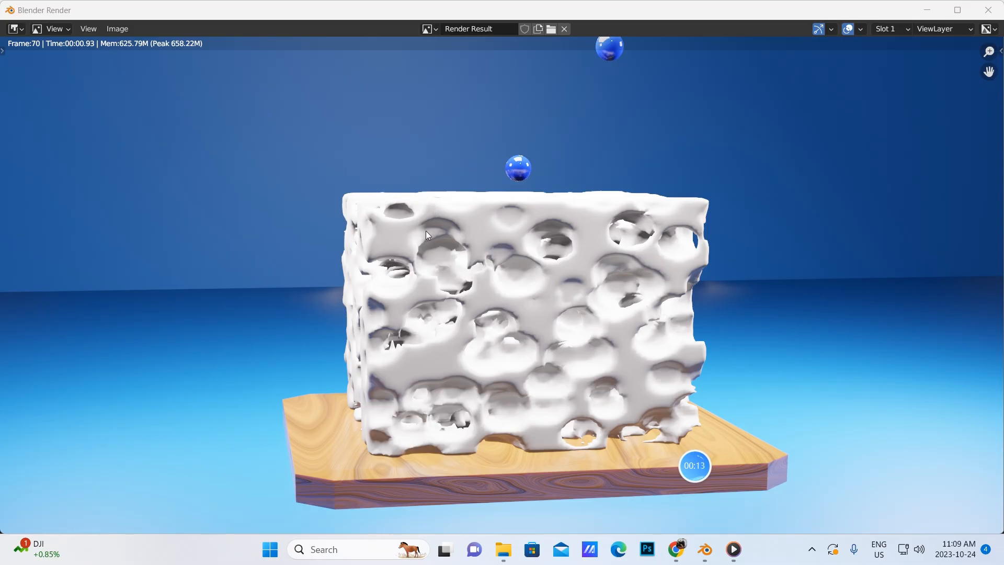
Step: Replay the rendered porous material animation from its beginning in Media Player, closing the player and the render window when finished
{"action": "left_click", "coordinate": [733, 549]}
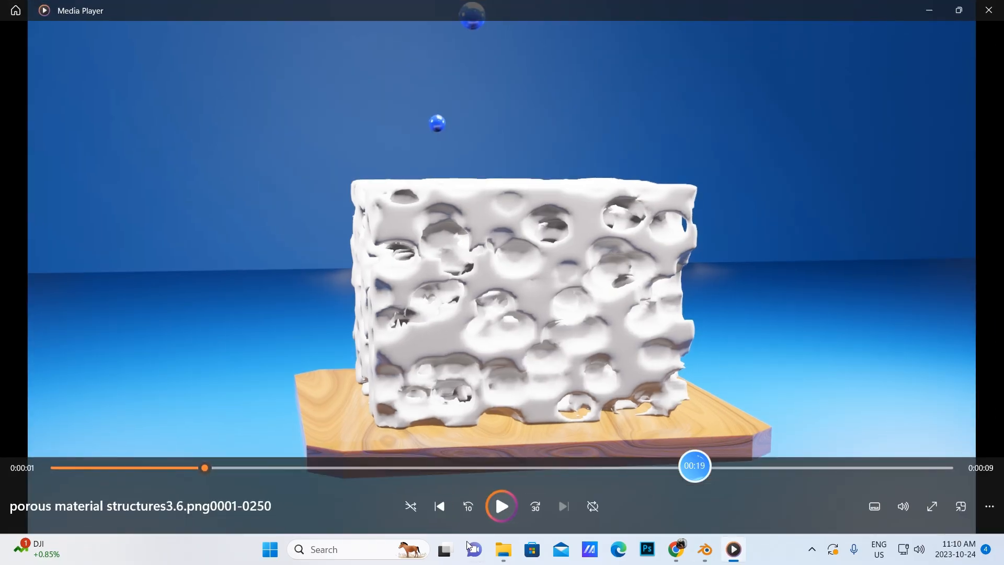
{"action": "left_click", "coordinate": [54, 469]}
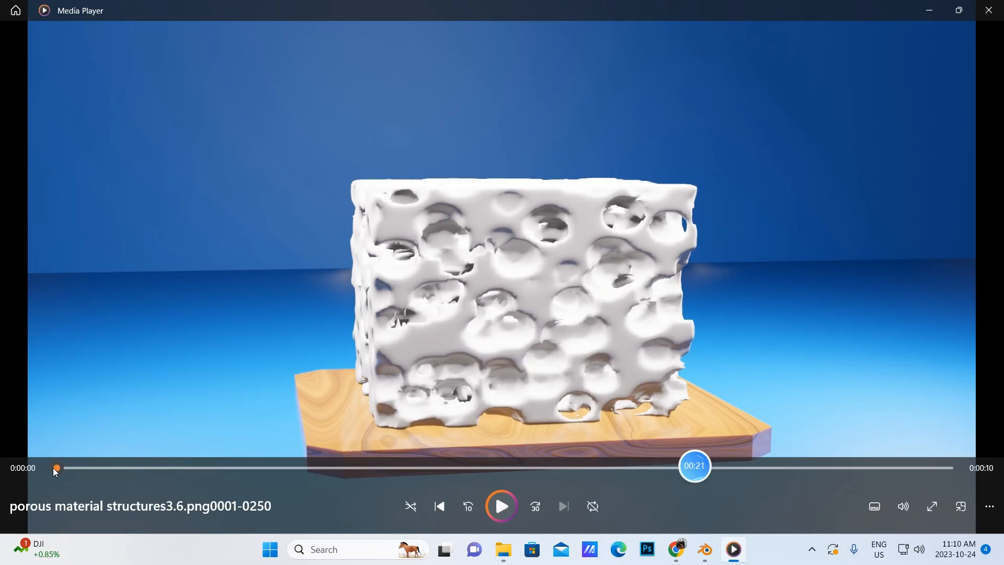
{"action": "left_click", "coordinate": [501, 506]}
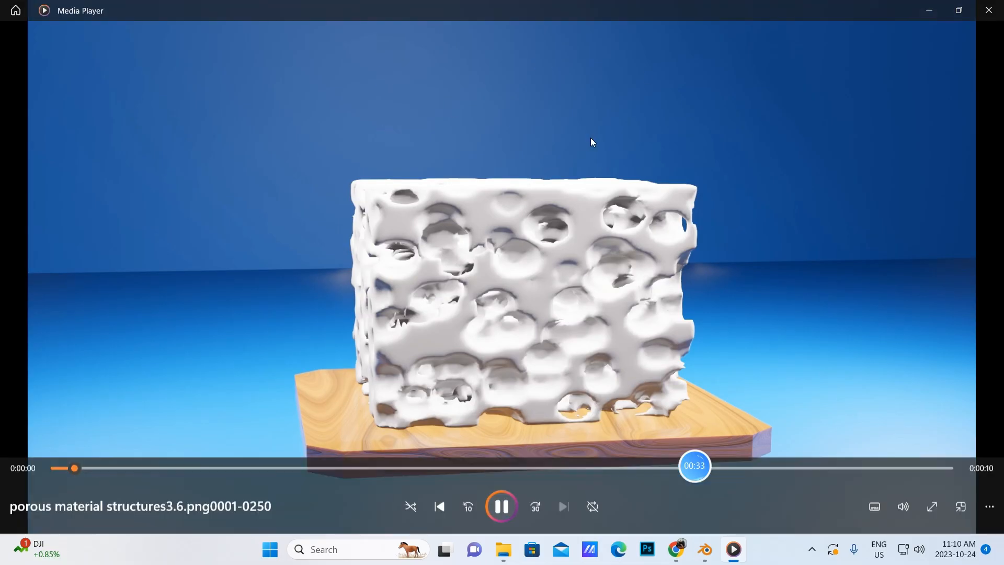
{"action": "left_click", "coordinate": [988, 10]}
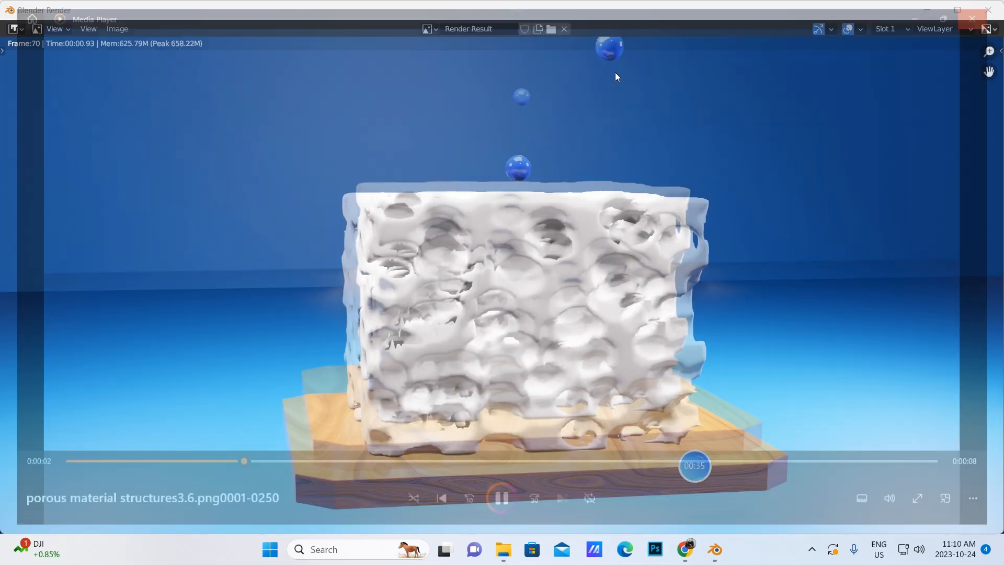
{"action": "left_click", "coordinate": [988, 11]}
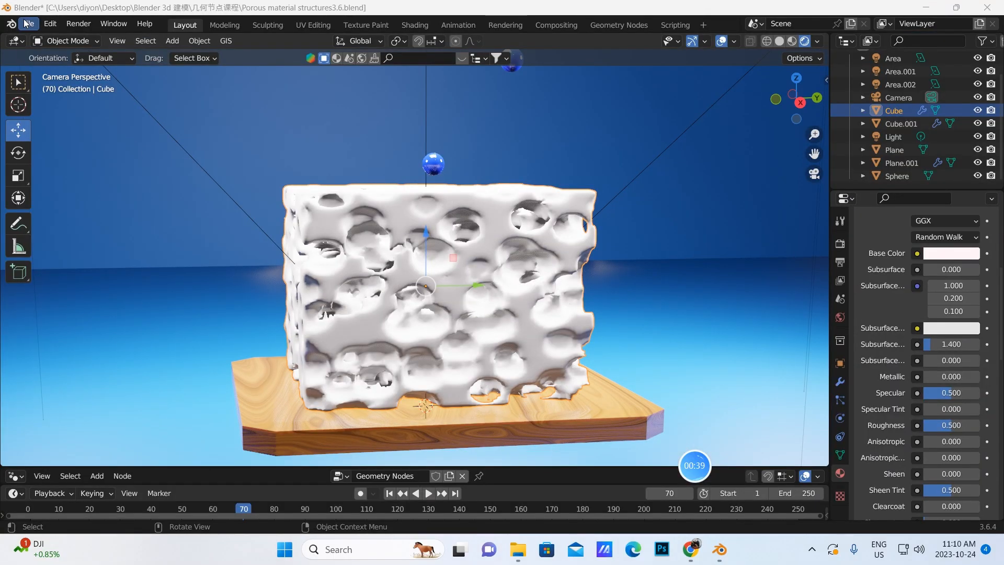
Step: Return the timeline to frame 1 and save the Porous material structures3.6 file
{"action": "left_click", "coordinate": [389, 493]}
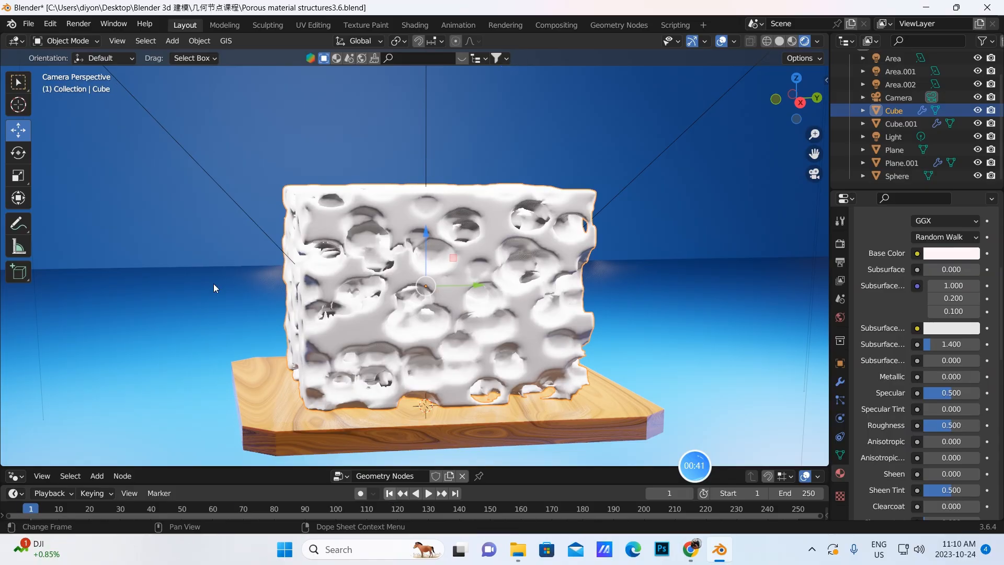
{"action": "left_click", "coordinate": [28, 24]}
{"action": "left_click", "coordinate": [47, 110]}
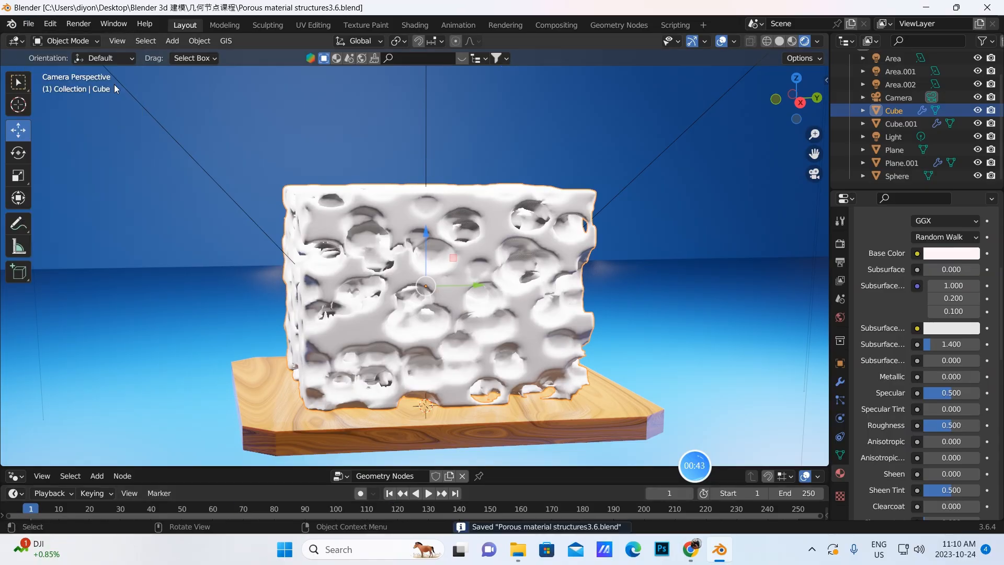
Step: Minimize the saved project and launch a new Blender 3.6 session from the desktop
{"action": "left_click", "coordinate": [926, 8]}
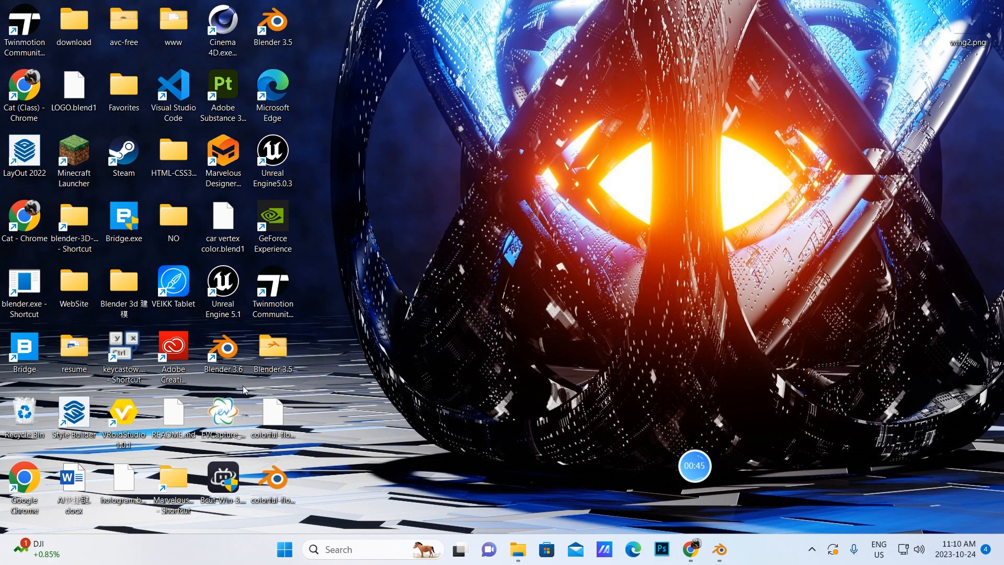
{"action": "double_click", "coordinate": [225, 351]}
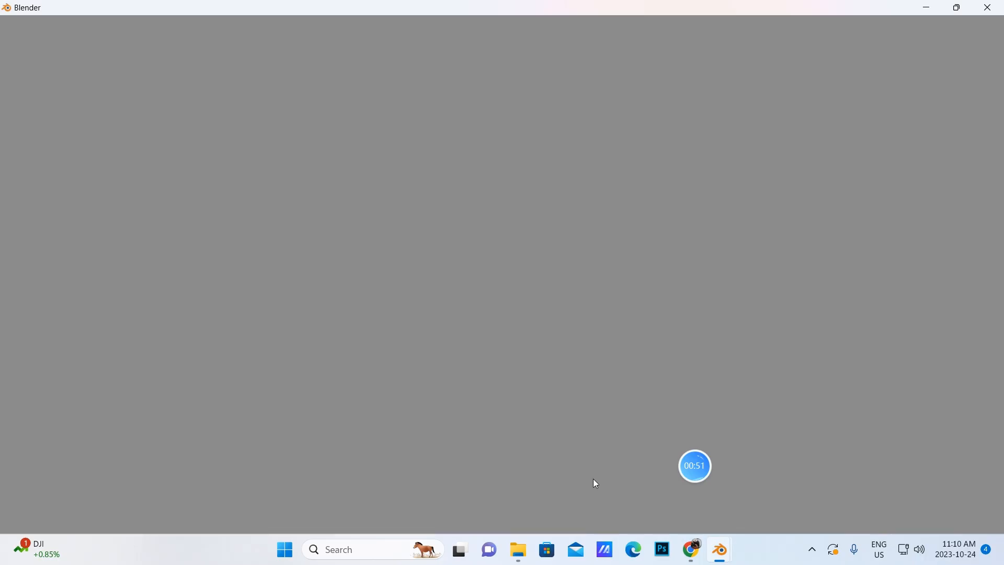
Step: Switch to Chrome and view the Blender 3.0+ 几何节点基础 collection among the bilibili channel's collections
{"action": "left_click", "coordinate": [691, 548]}
{"action": "mouse_move", "coordinate": [687, 81]}
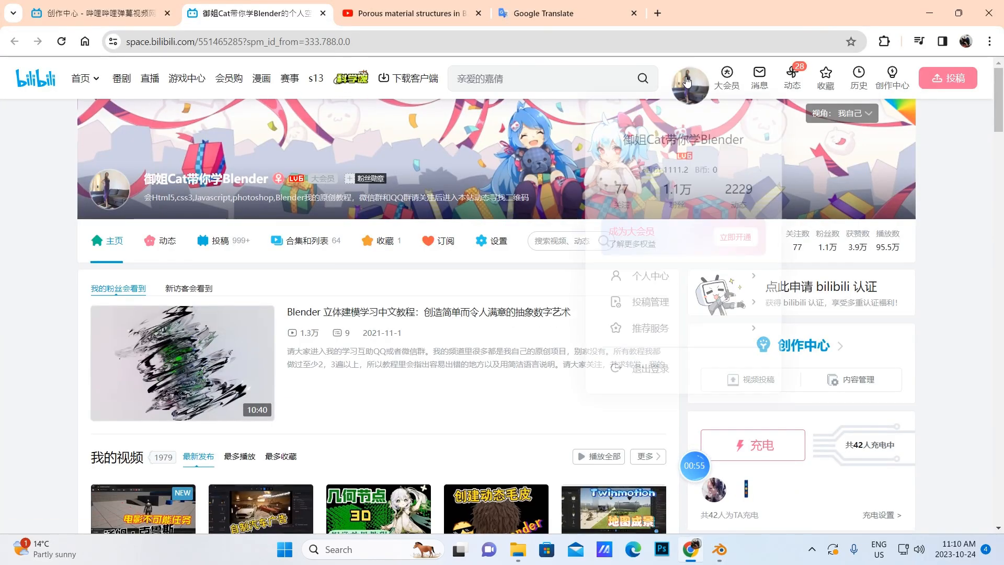
{"action": "left_click", "coordinate": [312, 242]}
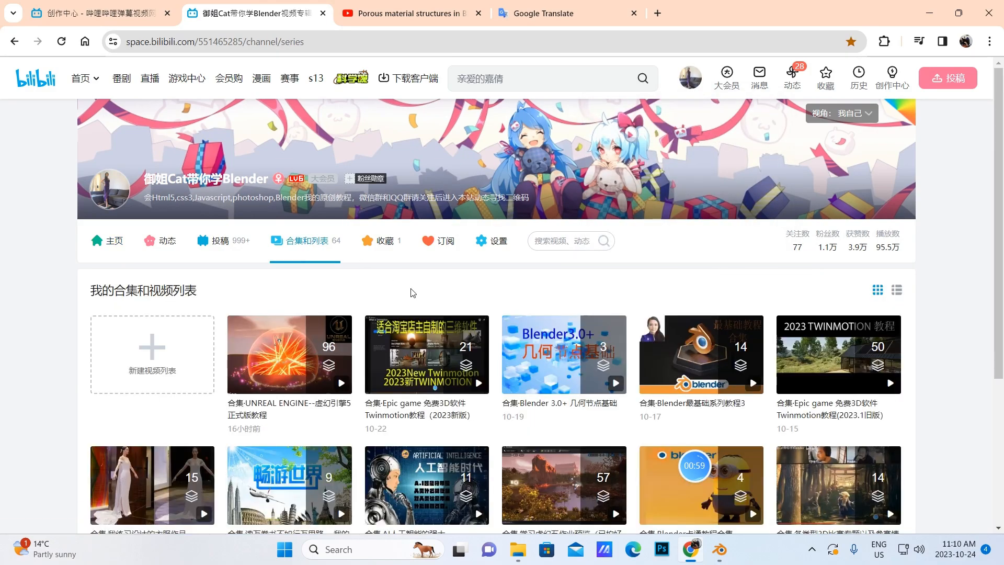
{"action": "scroll", "coordinate": [412, 292], "scroll_direction": "down", "scroll_amount": 2}
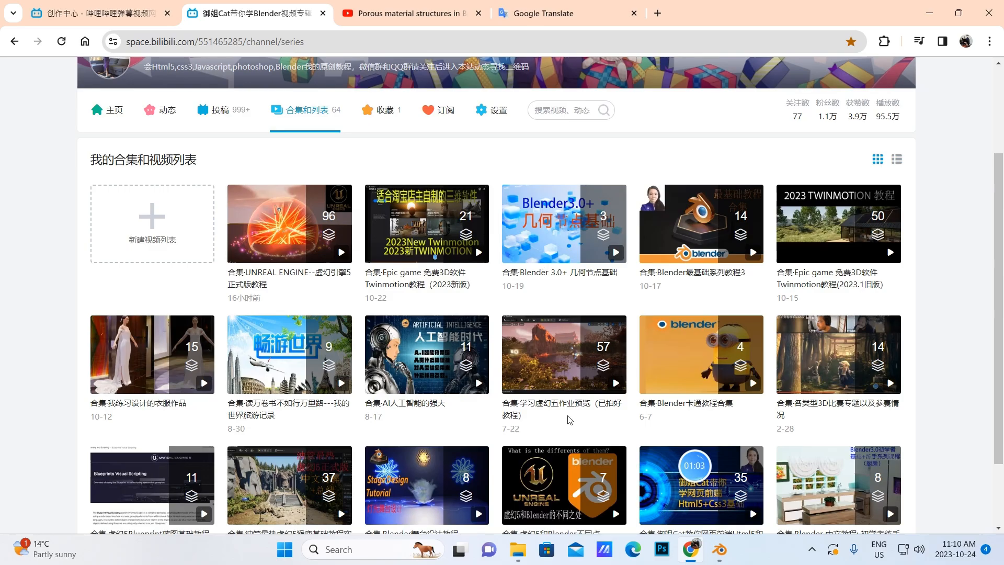
{"action": "left_click", "coordinate": [555, 227]}
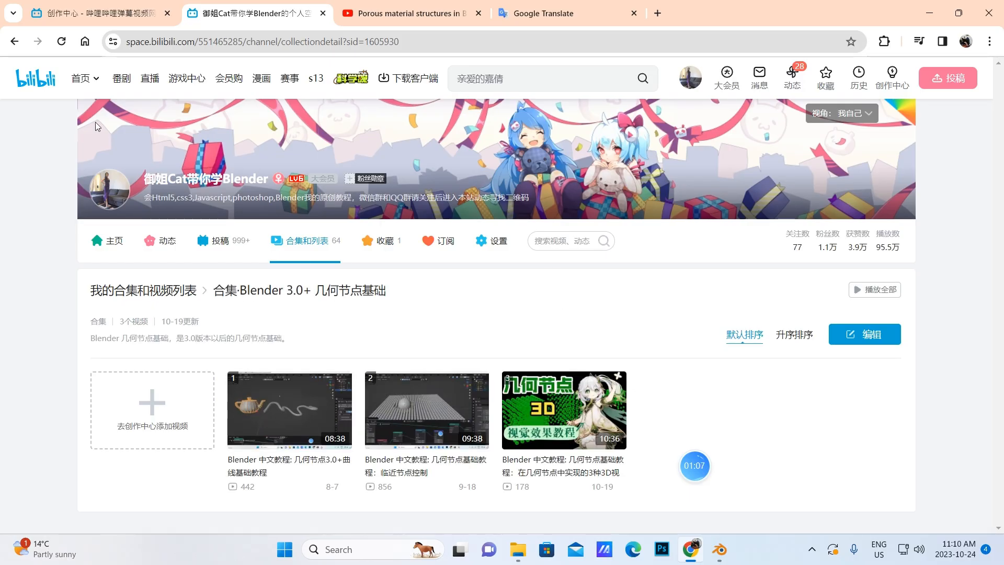
{"action": "left_click", "coordinate": [16, 42]}
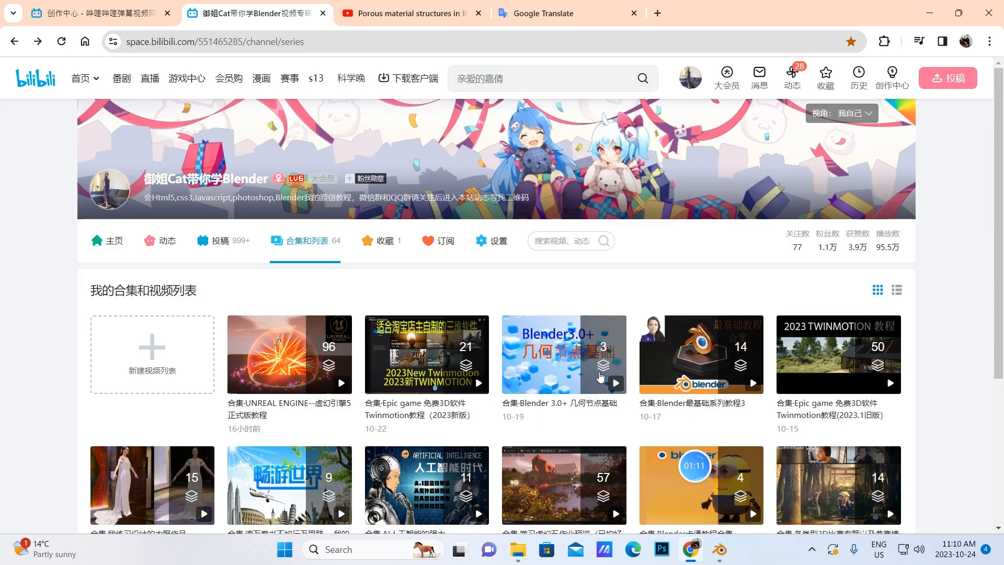
Step: Look through the channel's collections and view the videos in the clothing design collection 我练习设计的衣服作品
{"action": "scroll", "coordinate": [596, 377], "scroll_direction": "down", "scroll_amount": 3}
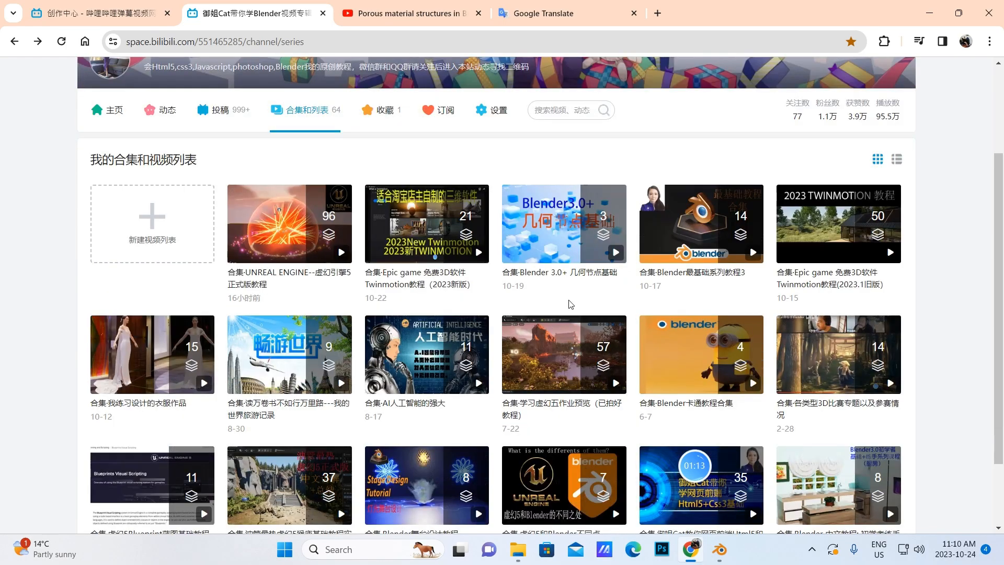
{"action": "scroll", "coordinate": [551, 261], "scroll_direction": "down", "scroll_amount": 1}
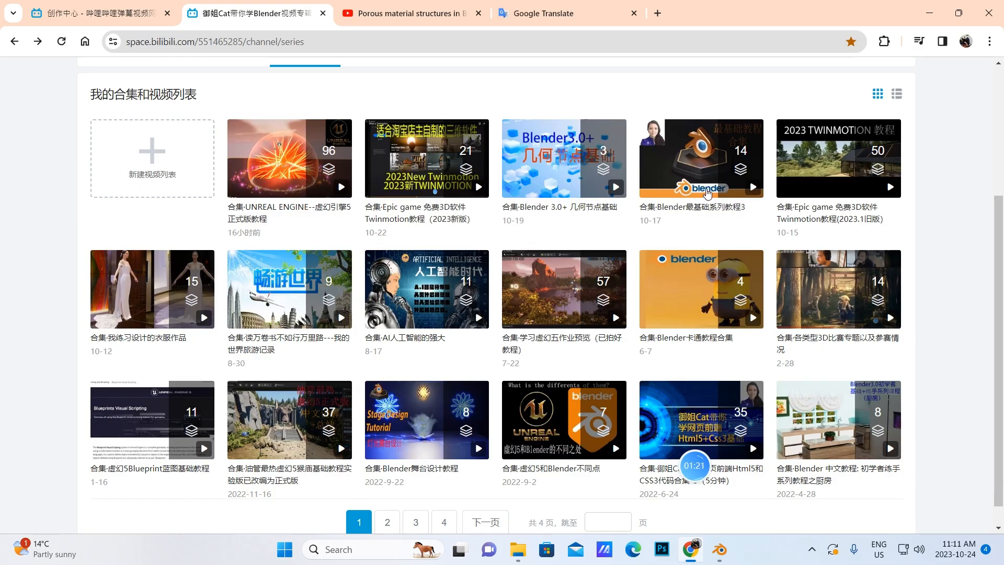
{"action": "left_click", "coordinate": [149, 293]}
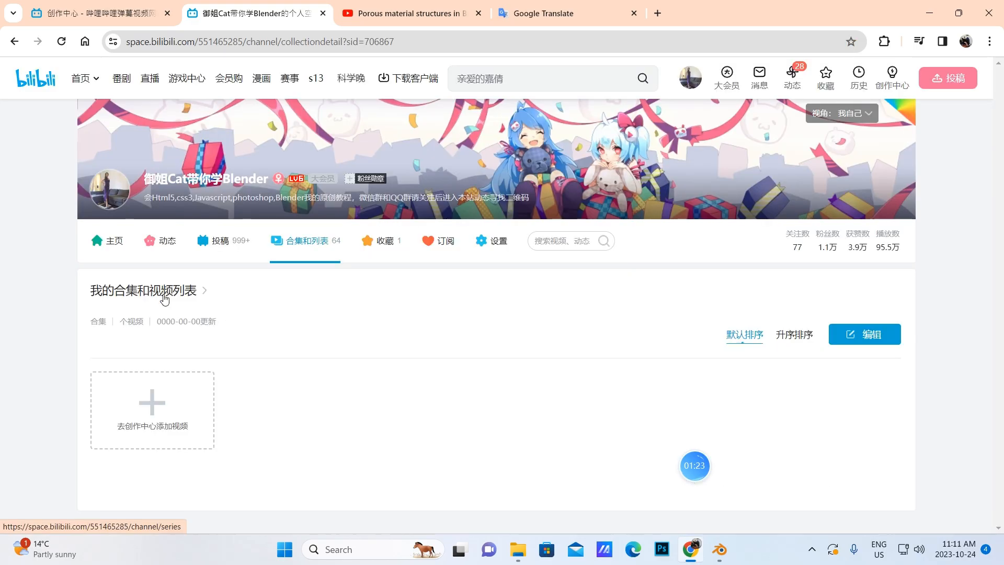
{"action": "scroll", "coordinate": [585, 476], "scroll_direction": "down", "scroll_amount": 5}
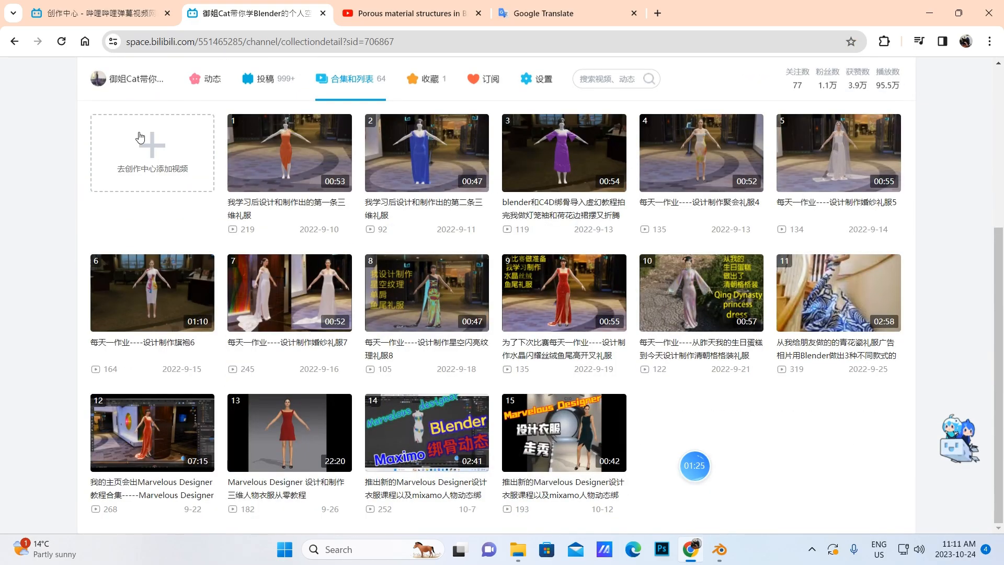
{"action": "left_click", "coordinate": [14, 41]}
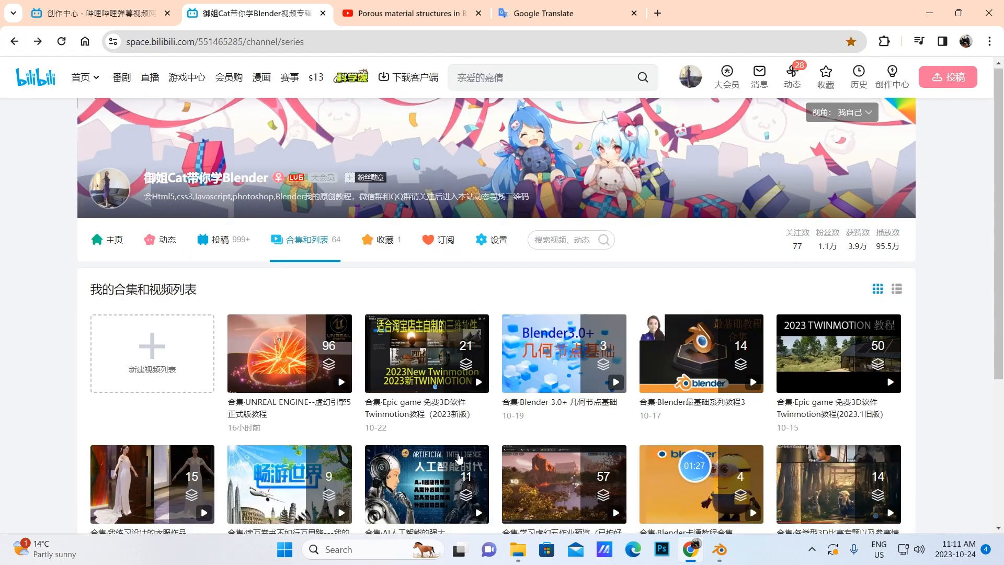
Step: Go to page 2 of the channel's collections and look through the tutorials in the 几何节点 video list
{"action": "scroll", "coordinate": [444, 469], "scroll_direction": "down", "scroll_amount": 5}
{"action": "left_click", "coordinate": [386, 499]}
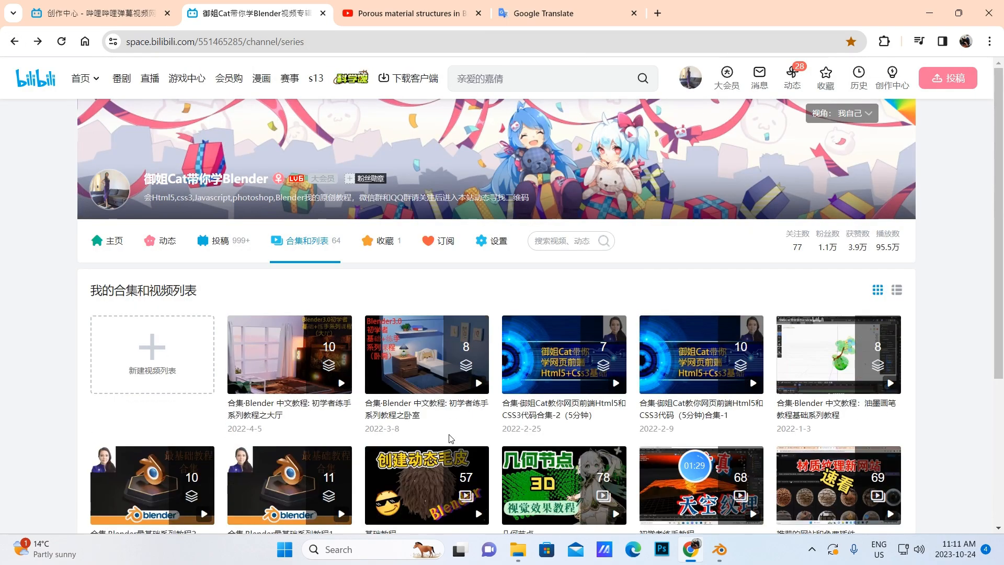
{"action": "scroll", "coordinate": [579, 281], "scroll_direction": "down", "scroll_amount": 4}
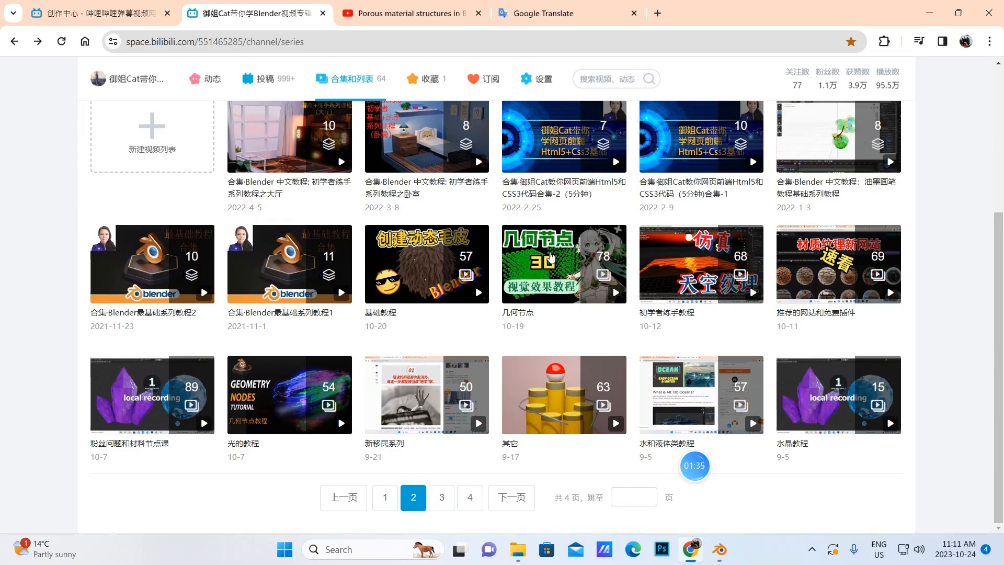
{"action": "left_click", "coordinate": [548, 261]}
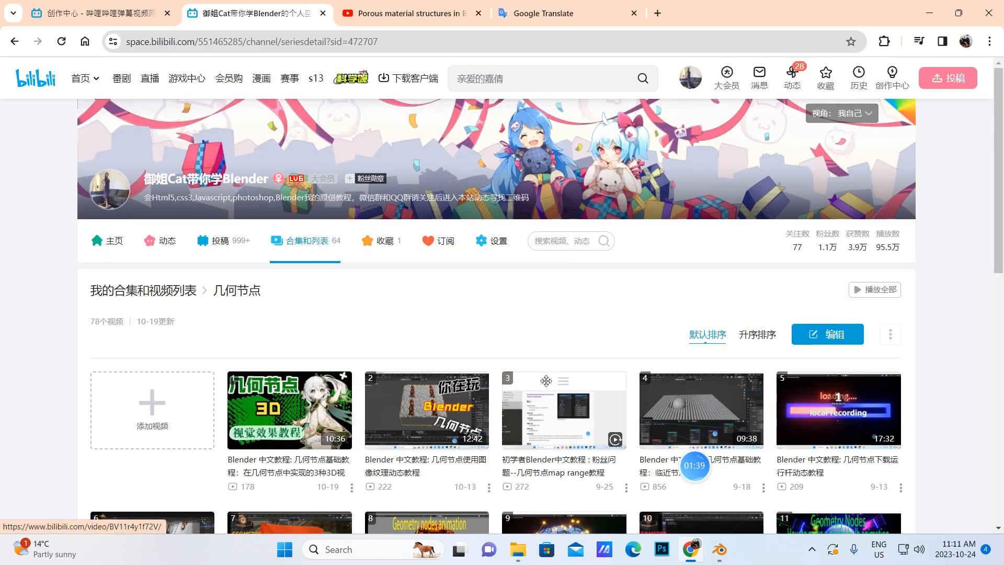
{"action": "scroll", "coordinate": [545, 419], "scroll_direction": "down", "scroll_amount": 10}
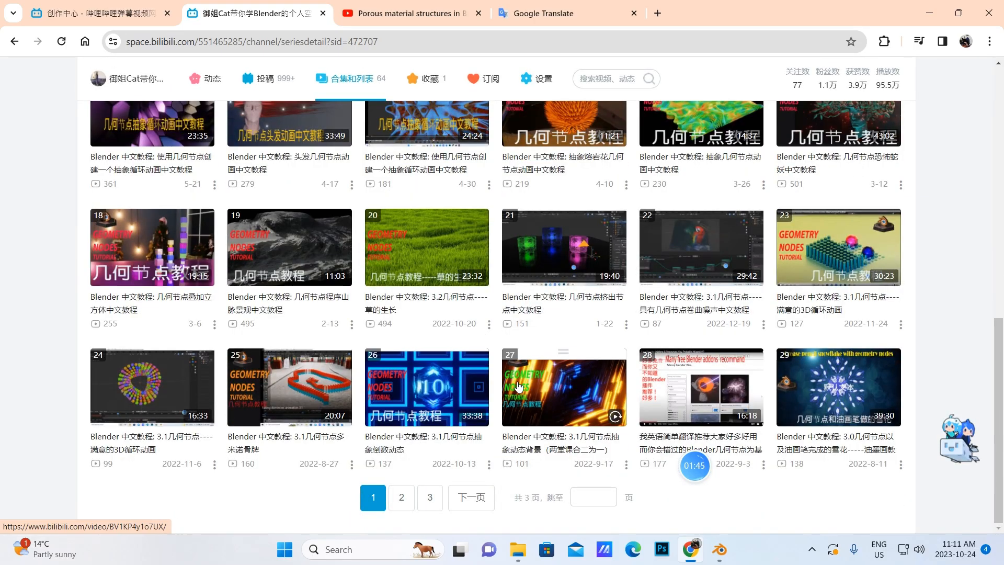
{"action": "scroll", "coordinate": [517, 386], "scroll_direction": "up", "scroll_amount": 3}
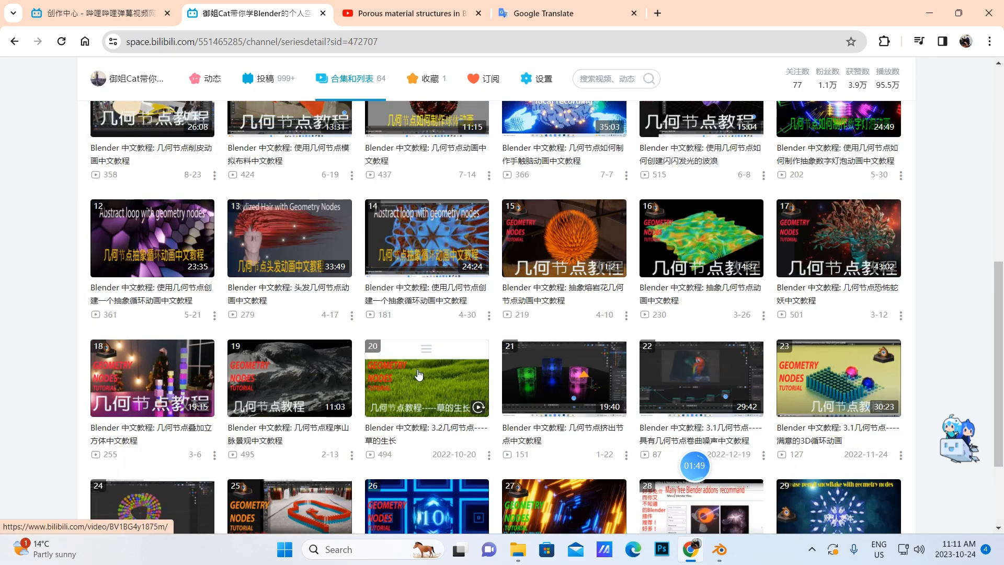
{"action": "scroll", "coordinate": [419, 361], "scroll_direction": "up", "scroll_amount": 1}
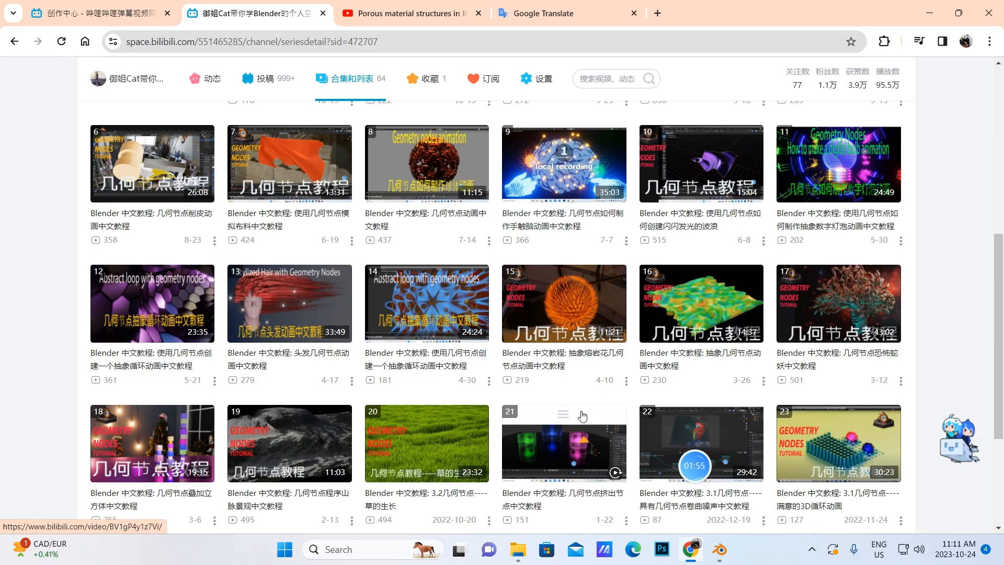
{"action": "left_click", "coordinate": [14, 41]}
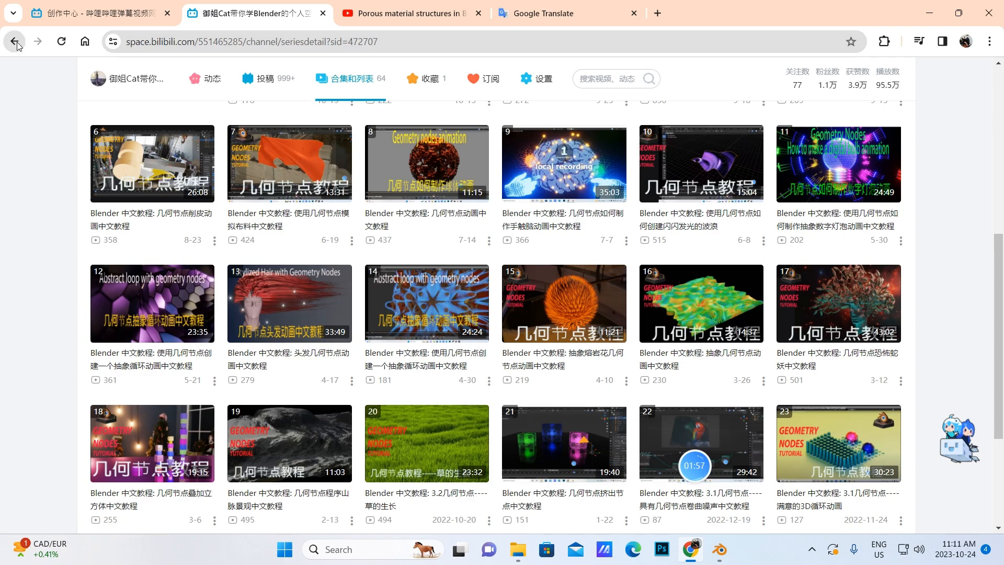
Step: Switch to the new Blender session and start a General file
{"action": "left_click", "coordinate": [721, 551]}
{"action": "left_click", "coordinate": [790, 486]}
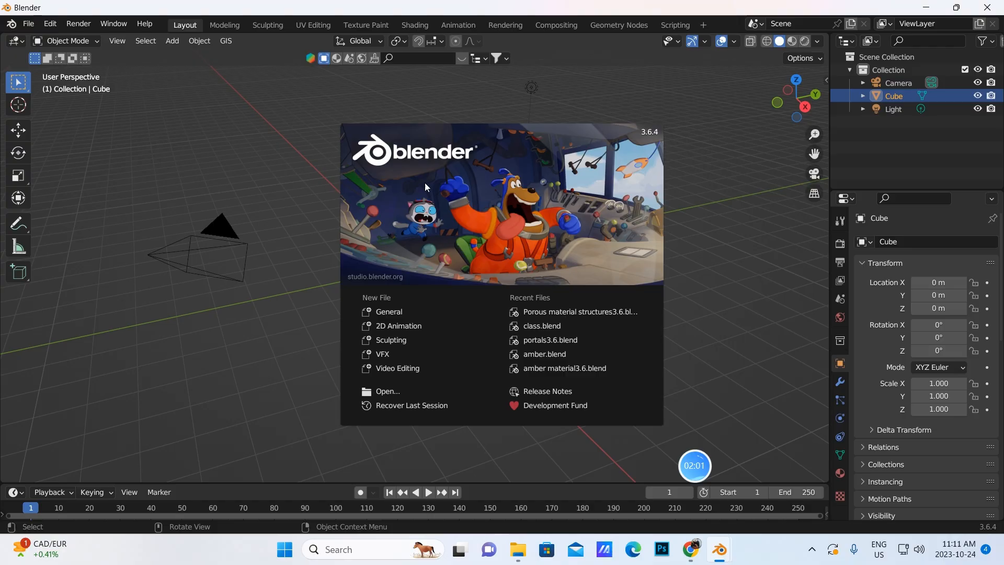
{"action": "left_click", "coordinate": [381, 312]}
Step: Scale the default cube uniformly to about 2.413 and flatten it along Z to about 0.206 to form a base slab
{"action": "middle_click_drag", "start_coordinate": [382, 313], "coordinate": [407, 310]}
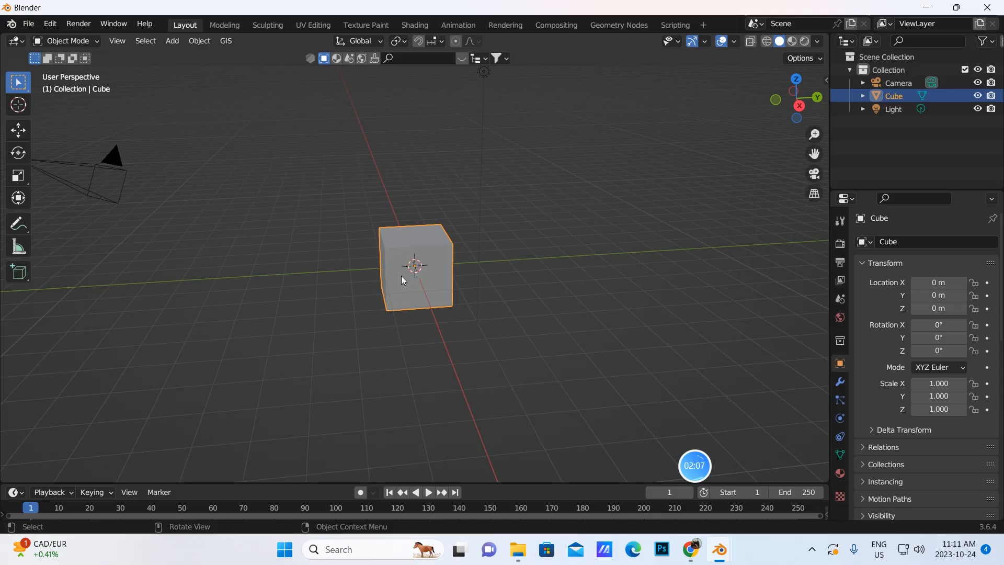
{"action": "left_click", "coordinate": [18, 175]}
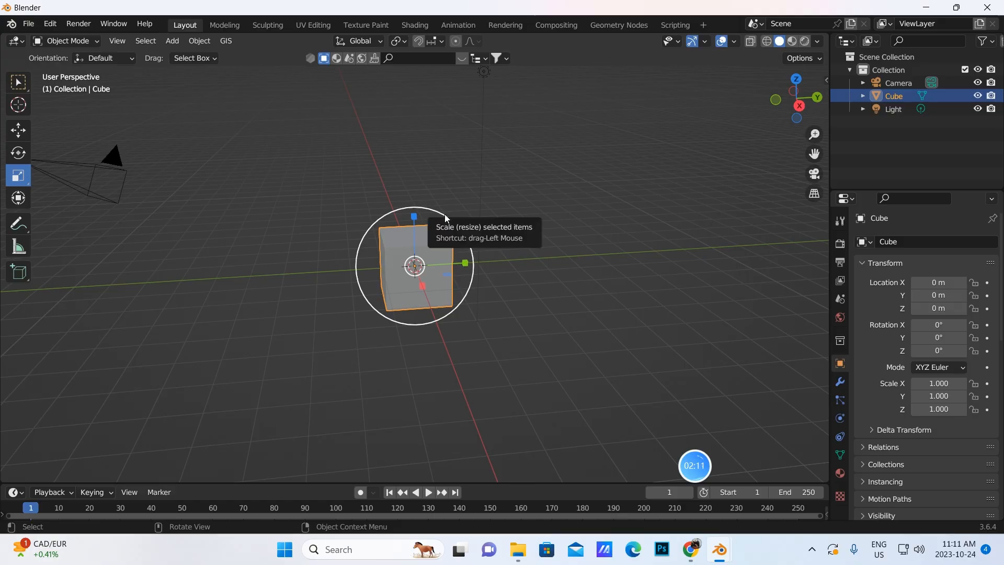
{"action": "left_click_drag", "start_coordinate": [446, 219], "coordinate": [538, 180]}
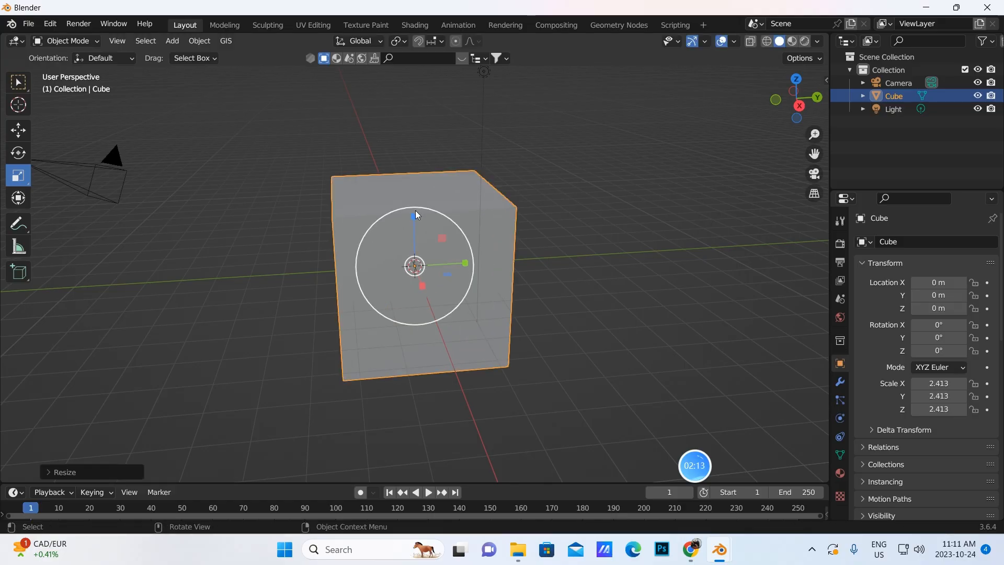
{"action": "left_click_drag", "start_coordinate": [414, 215], "coordinate": [417, 263]}
{"action": "mouse_move", "coordinate": [636, 294]}
{"action": "middle_mouse_down"}
{"action": "mouse_move", "coordinate": [617, 268]}
{"action": "mouse_move", "coordinate": [659, 273]}
{"action": "mouse_move", "coordinate": [630, 275]}
{"action": "mouse_move", "coordinate": [638, 285]}
{"action": "middle_mouse_up"}
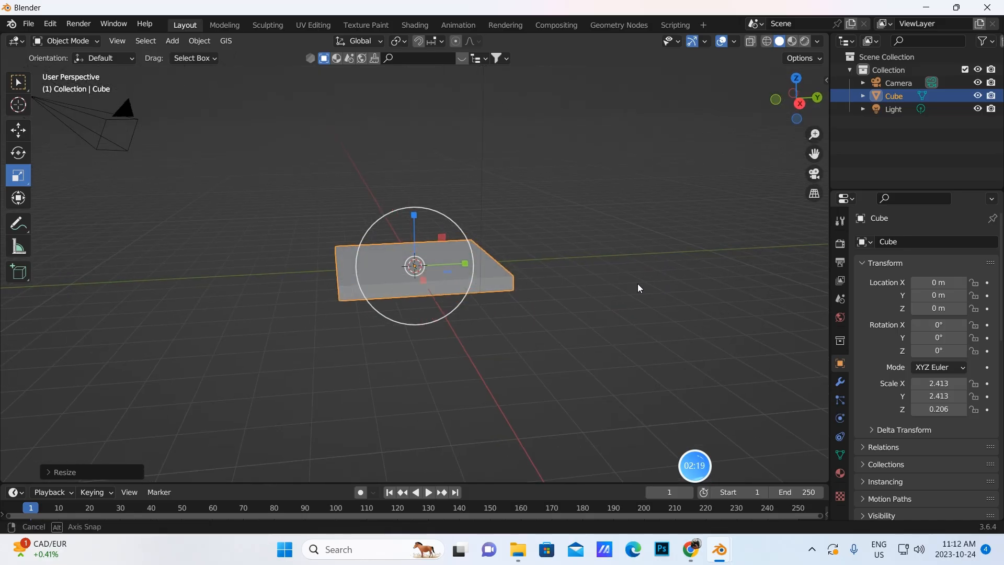
Step: Add a Bevel modifier to the flattened cube
{"action": "left_click", "coordinate": [840, 382]}
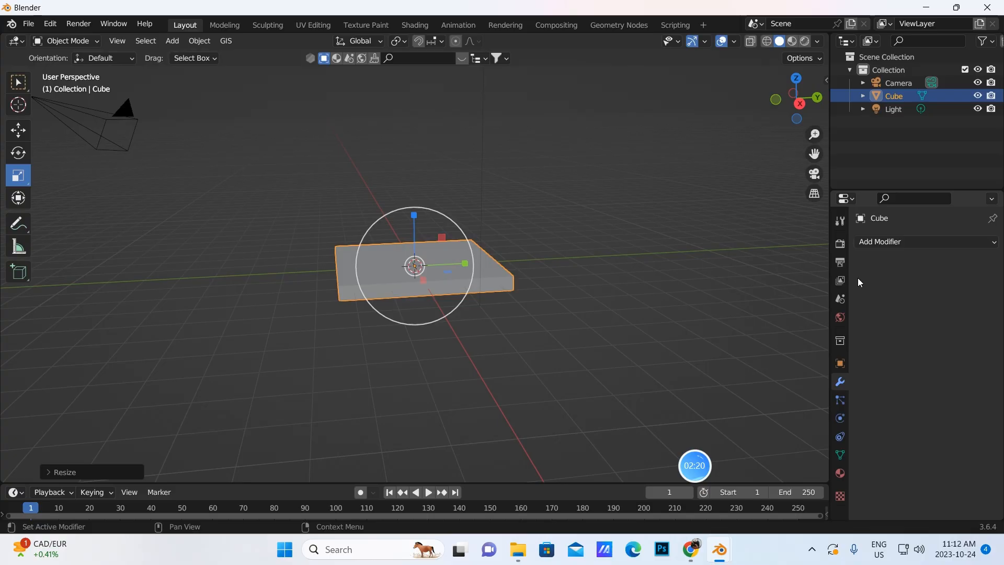
{"action": "left_click", "coordinate": [870, 244]}
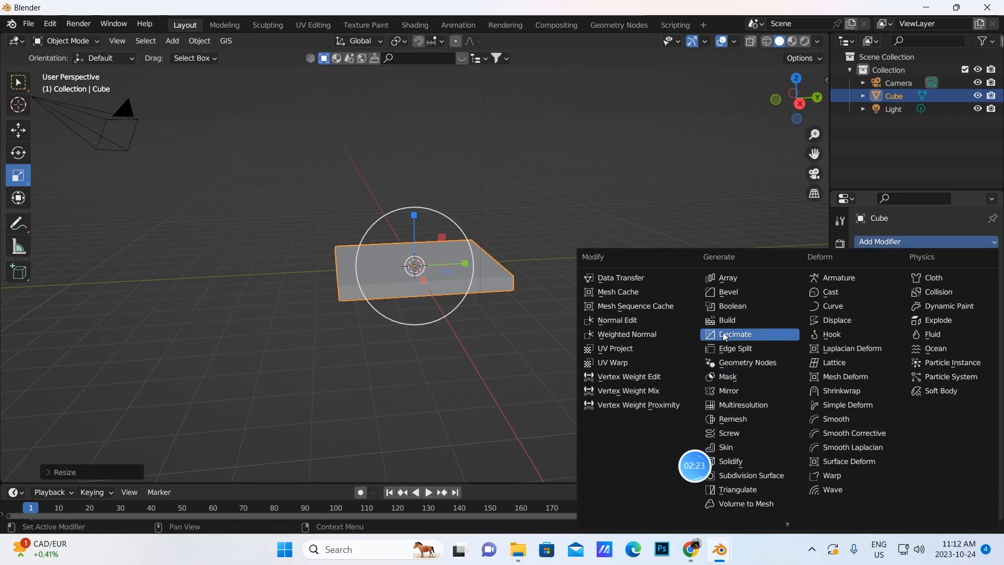
{"action": "left_click", "coordinate": [727, 292]}
Step: Add a new cube mesh and raise it along Z so it sits on top of the beveled slab
{"action": "mouse_move", "coordinate": [557, 288]}
{"action": "middle_mouse_down"}
{"action": "mouse_move", "coordinate": [537, 289]}
{"action": "mouse_move", "coordinate": [559, 284]}
{"action": "middle_mouse_up"}
{"action": "scroll", "coordinate": [504, 231], "scroll_direction": "up", "scroll_amount": 2}
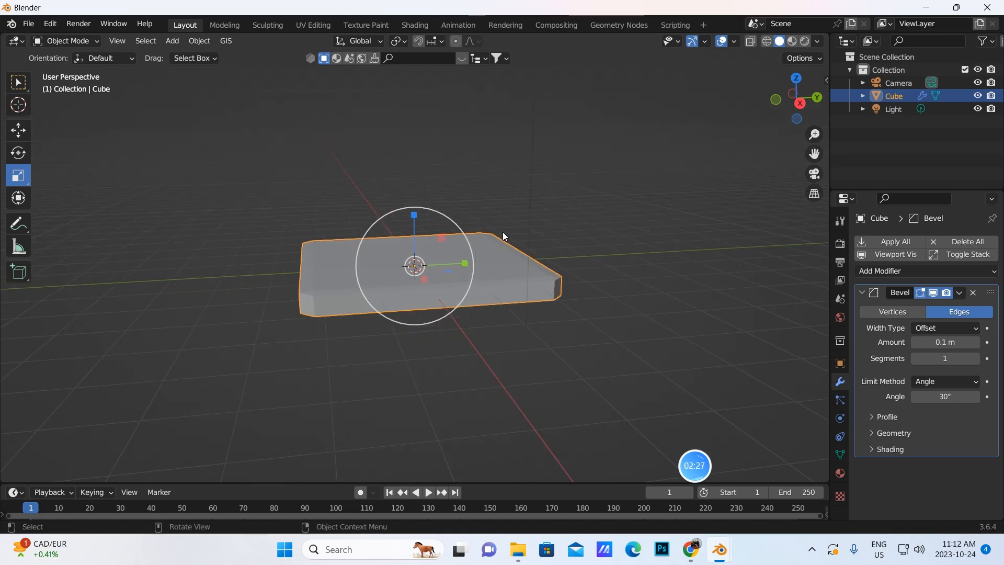
{"action": "left_click", "coordinate": [172, 41]}
{"action": "mouse_move", "coordinate": [180, 54]}
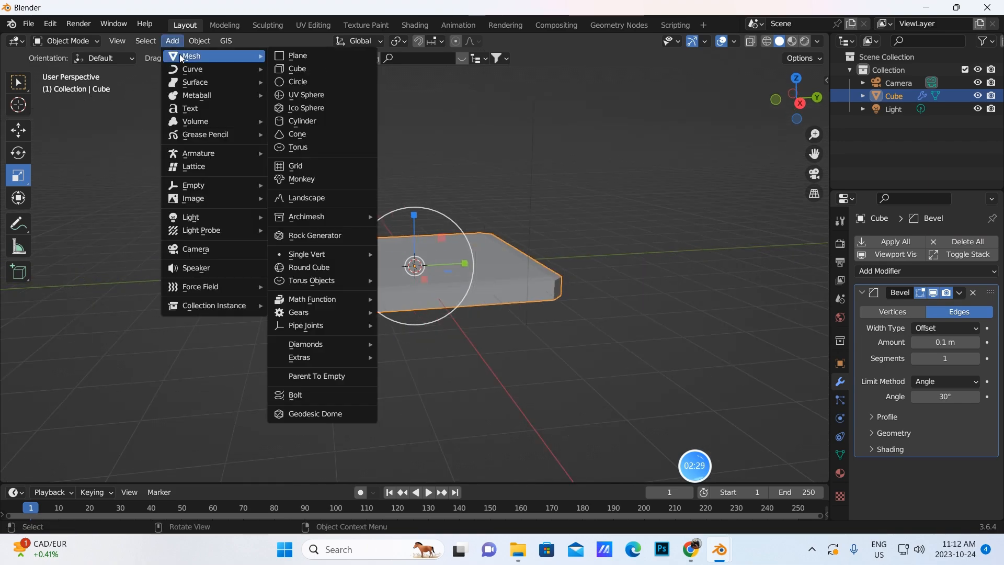
{"action": "left_click", "coordinate": [297, 69]}
{"action": "left_click", "coordinate": [23, 129]}
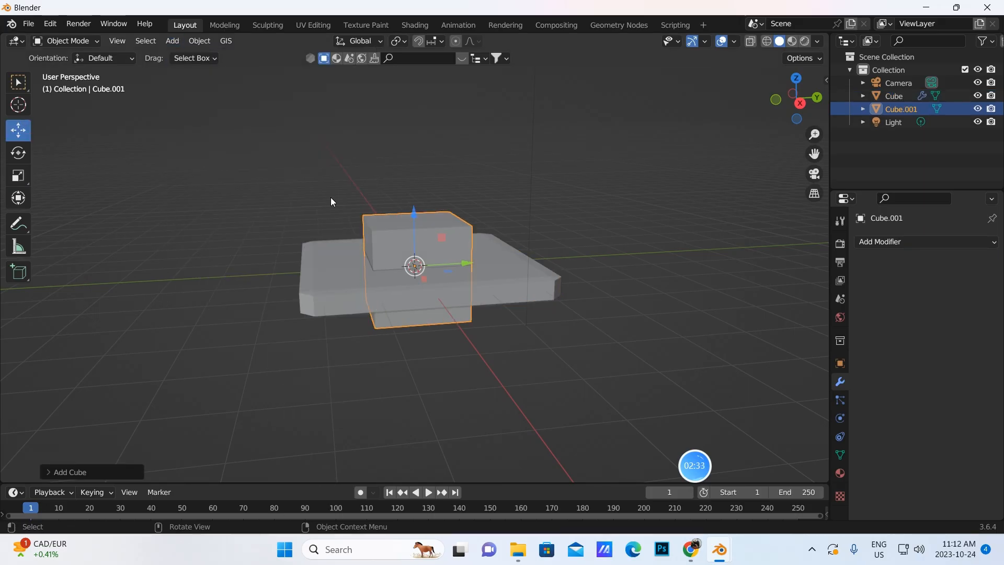
{"action": "left_click_drag", "start_coordinate": [415, 216], "coordinate": [403, 160]}
Step: Rename the new upper cube as porous
{"action": "double_click", "coordinate": [892, 109]}
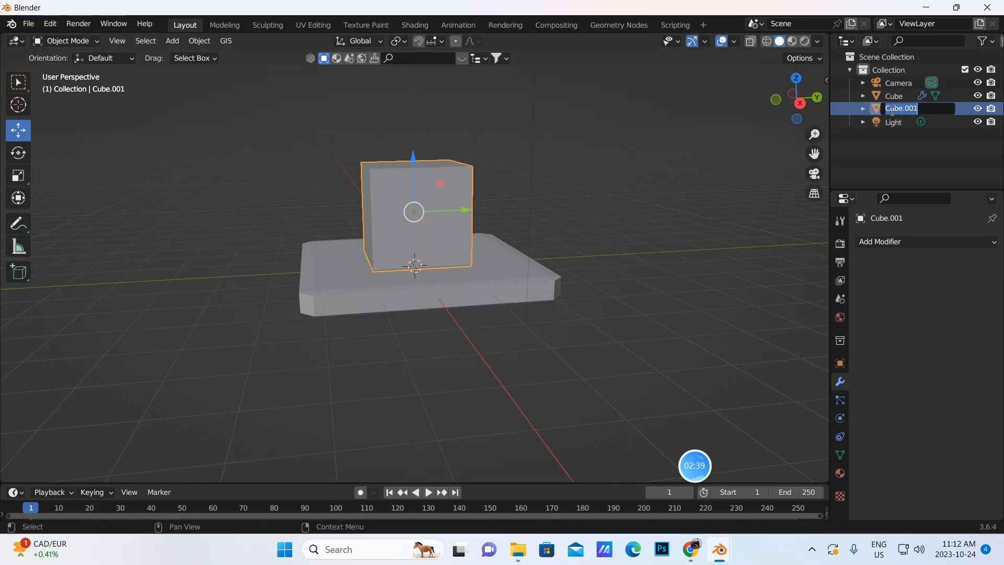
{"action": "key", "text": "BackSpace"}
{"action": "type", "text": "porous"}
{"action": "key", "text": "Return"}
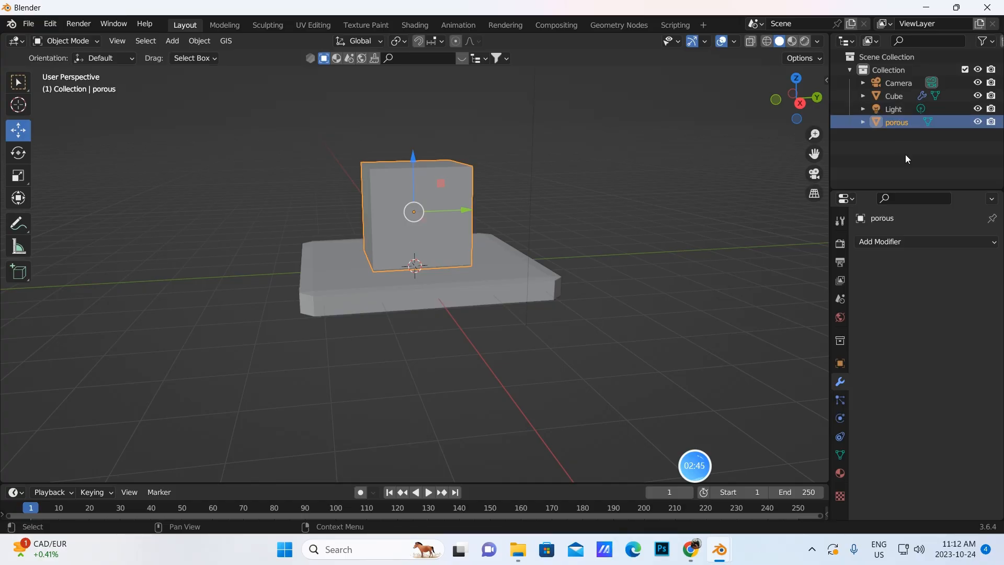
Step: Rename the beveled base slab object as stand
{"action": "left_click", "coordinate": [895, 98]}
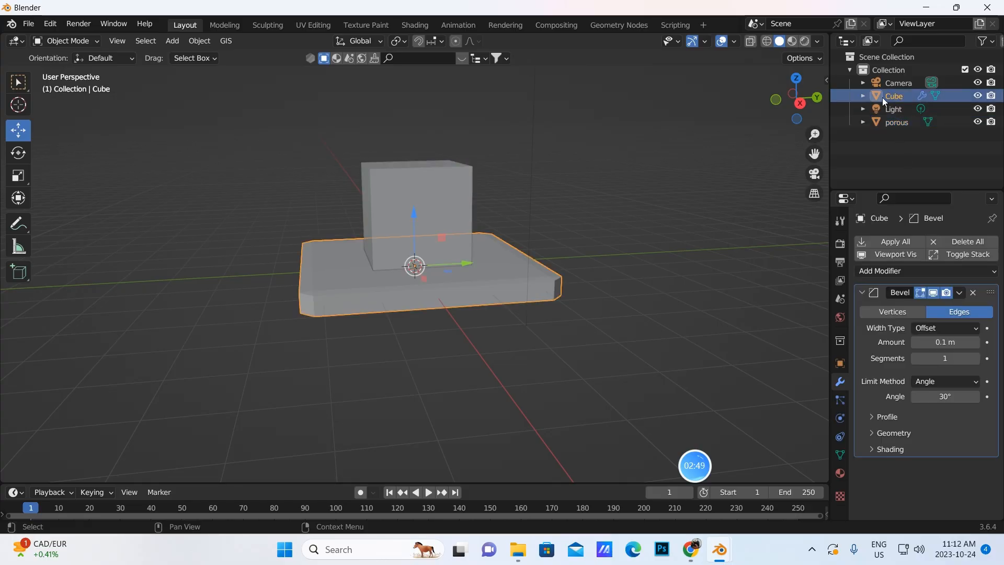
{"action": "key", "text": "a"}
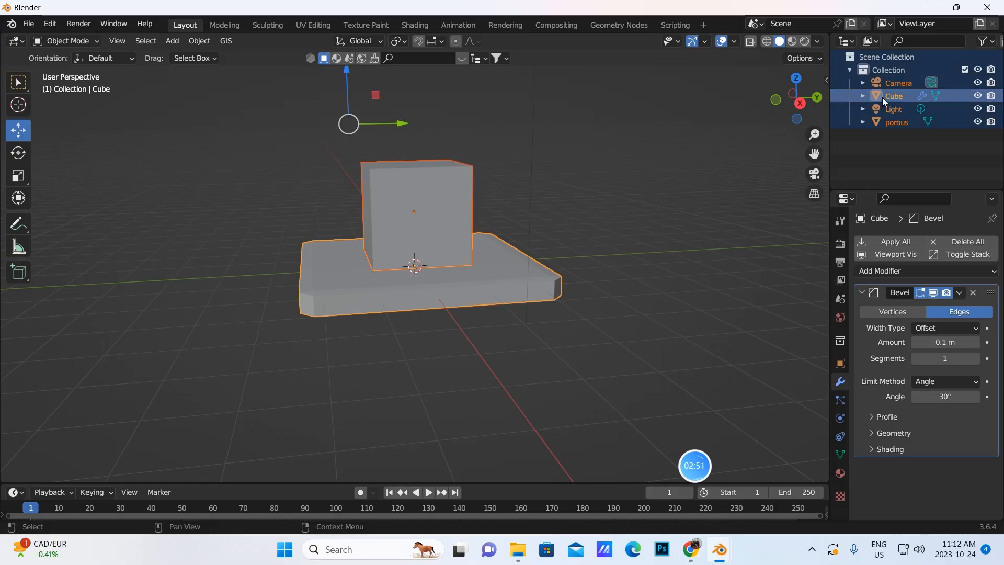
{"action": "left_click", "coordinate": [890, 98]}
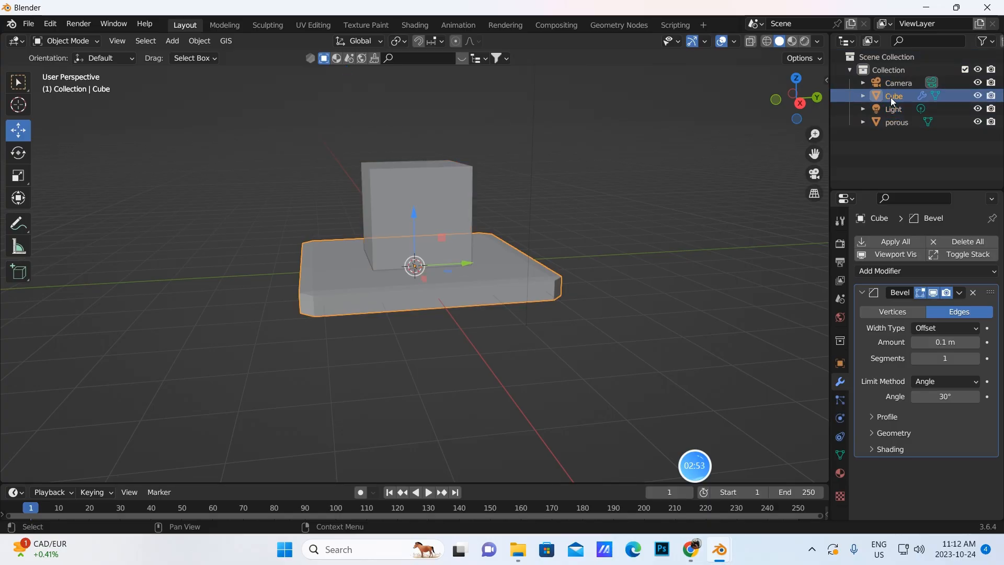
{"action": "double_click", "coordinate": [905, 99]}
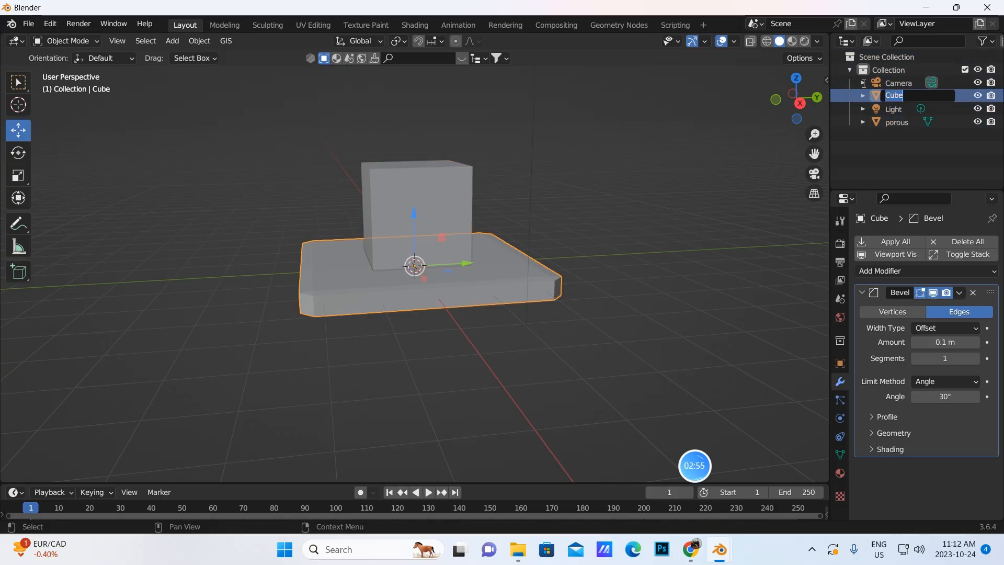
{"action": "key", "text": "BackSpace"}
{"action": "key", "text": "Return"}
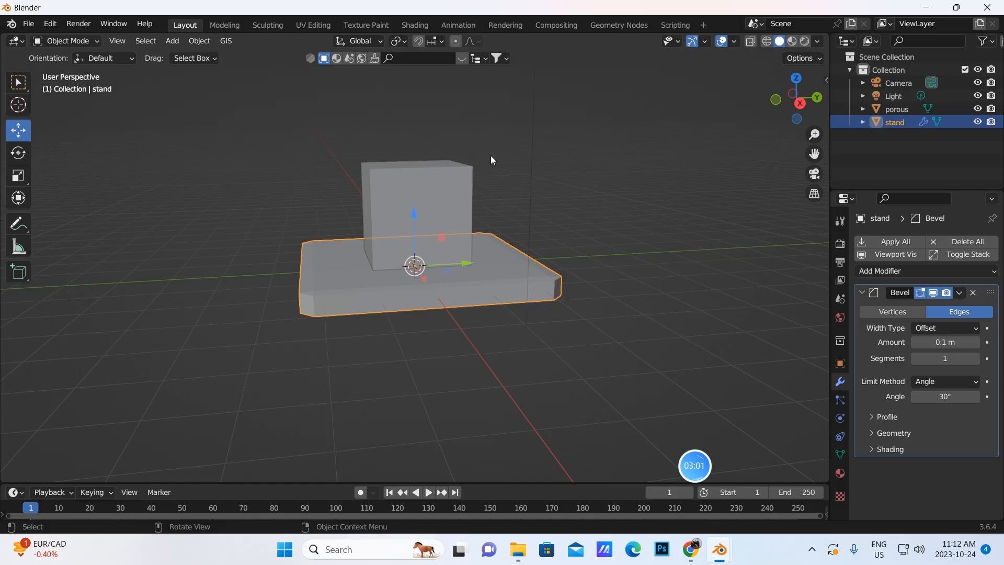
Step: Add a plane mesh and scale it up uniformly into a large floor extending well beyond the stand
{"action": "left_click", "coordinate": [171, 41]}
{"action": "mouse_move", "coordinate": [189, 56]}
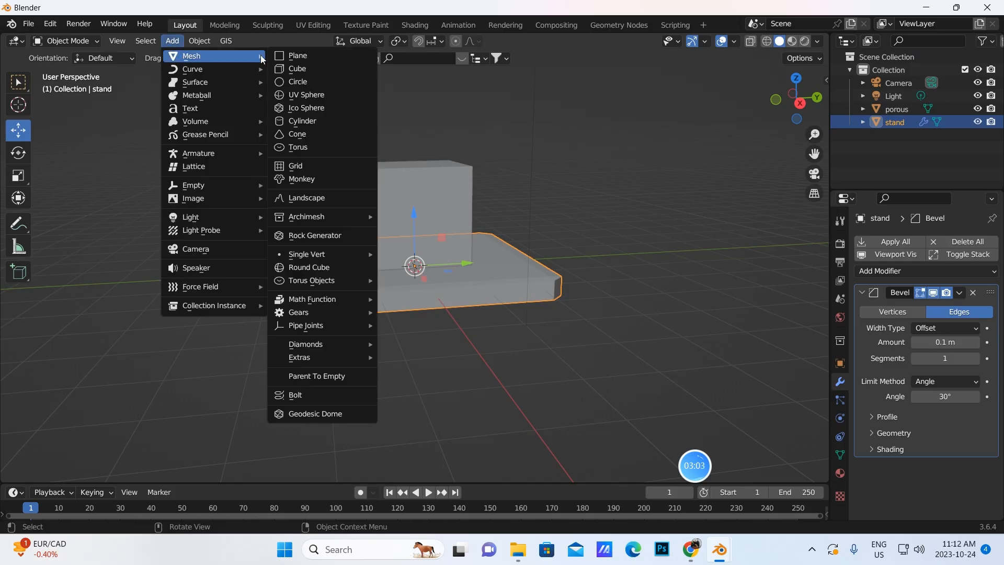
{"action": "left_click", "coordinate": [296, 56]}
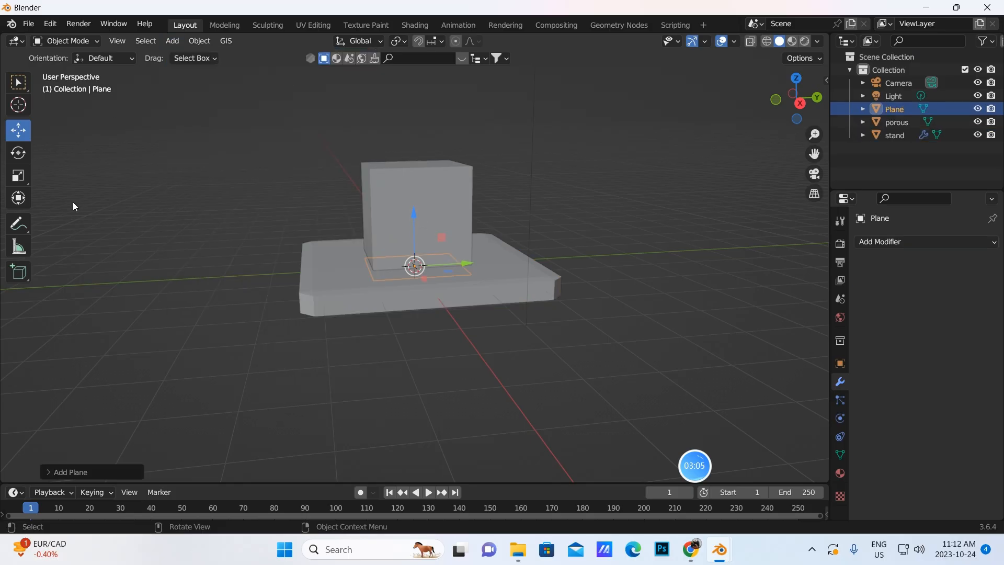
{"action": "left_click", "coordinate": [18, 175]}
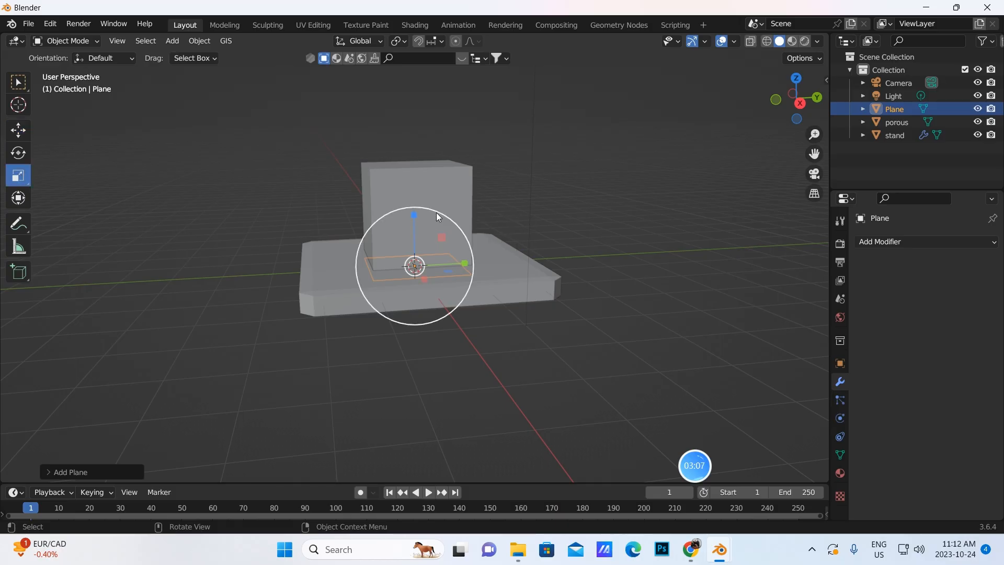
{"action": "left_click_drag", "start_coordinate": [437, 210], "coordinate": [50, 182]}
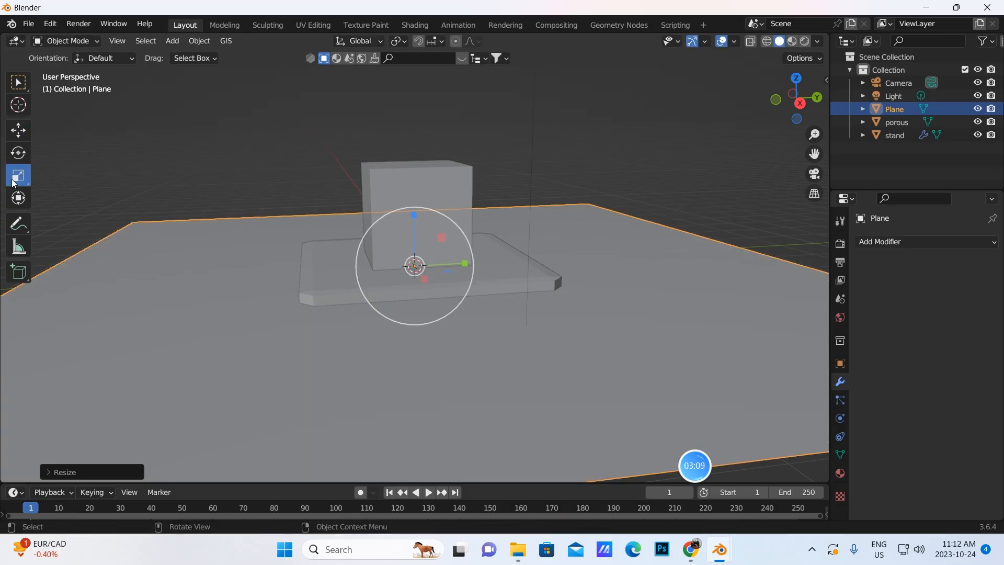
{"action": "left_click_drag", "start_coordinate": [432, 216], "coordinate": [258, 244]}
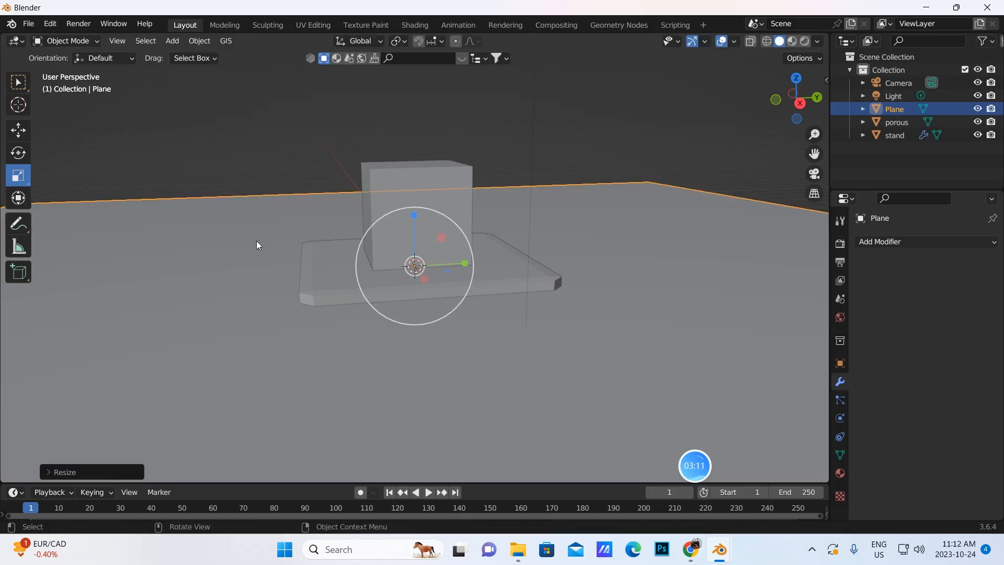
Step: Raise the stand slightly along Z above the floor plane, and lift the porous cube to rest on its top
{"action": "left_click", "coordinate": [319, 269]}
{"action": "left_click", "coordinate": [389, 195]}
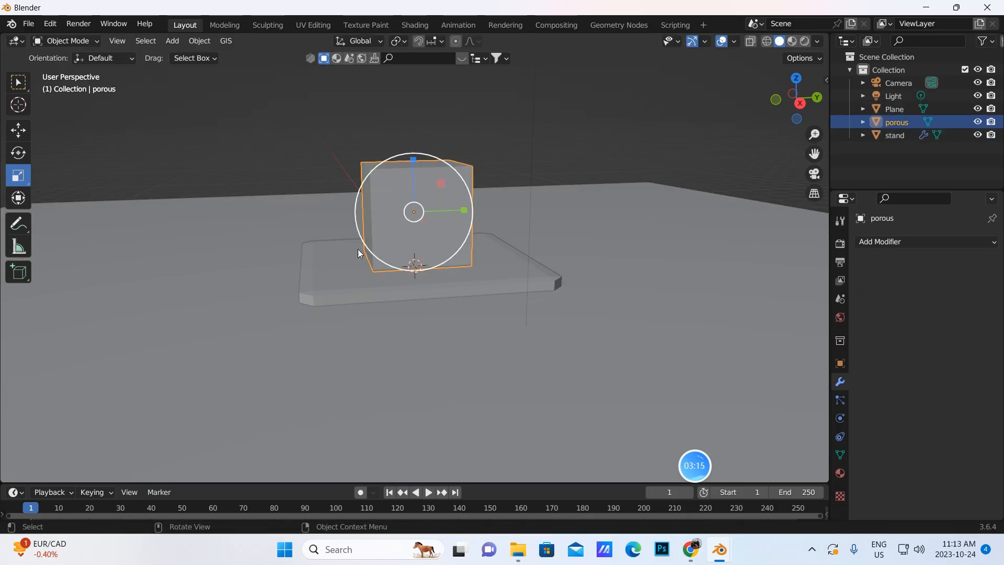
{"action": "left_click", "coordinate": [343, 273]}
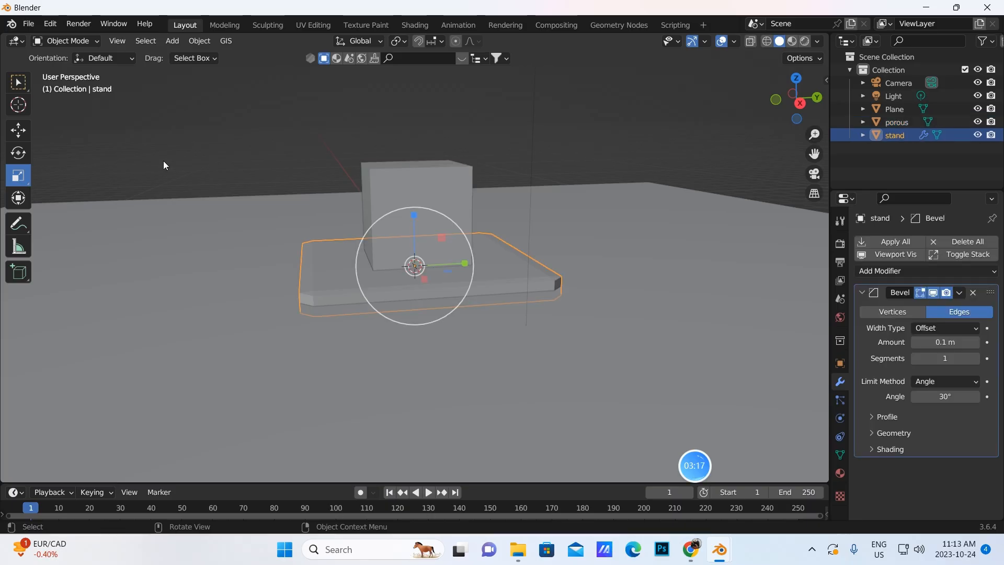
{"action": "left_click", "coordinate": [18, 130]}
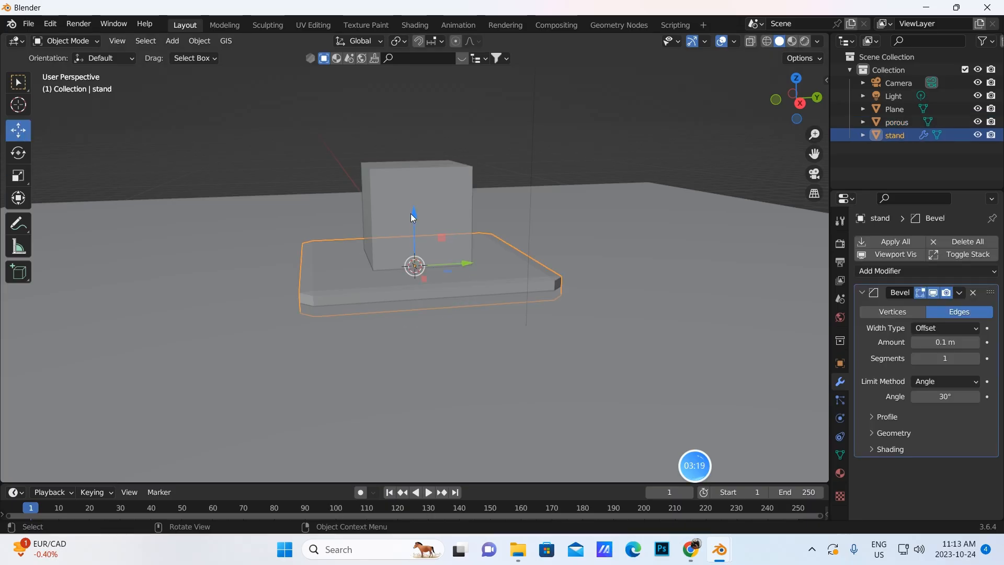
{"action": "left_click_drag", "start_coordinate": [413, 217], "coordinate": [412, 200]}
{"action": "left_click", "coordinate": [406, 185]}
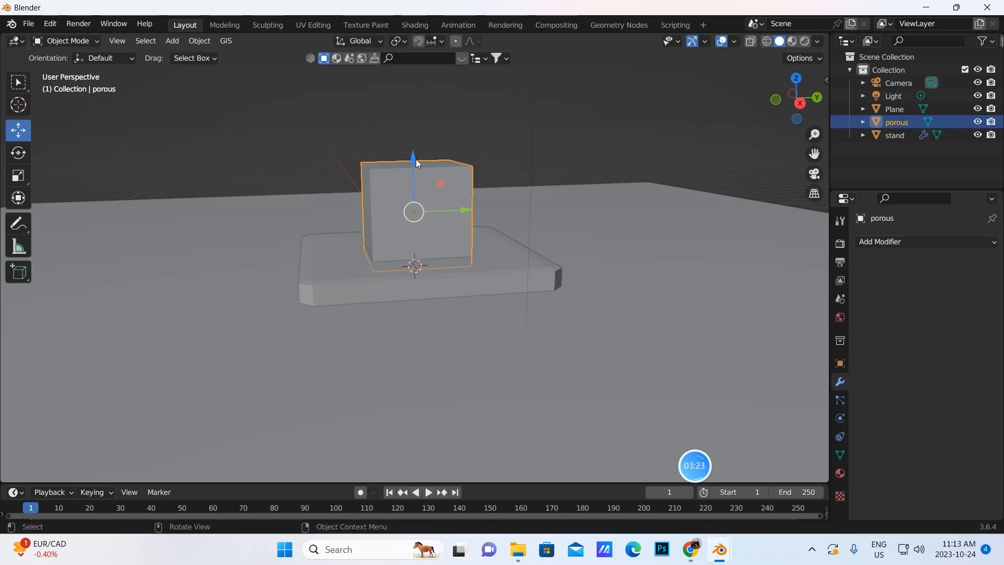
{"action": "left_click_drag", "start_coordinate": [415, 159], "coordinate": [416, 150]}
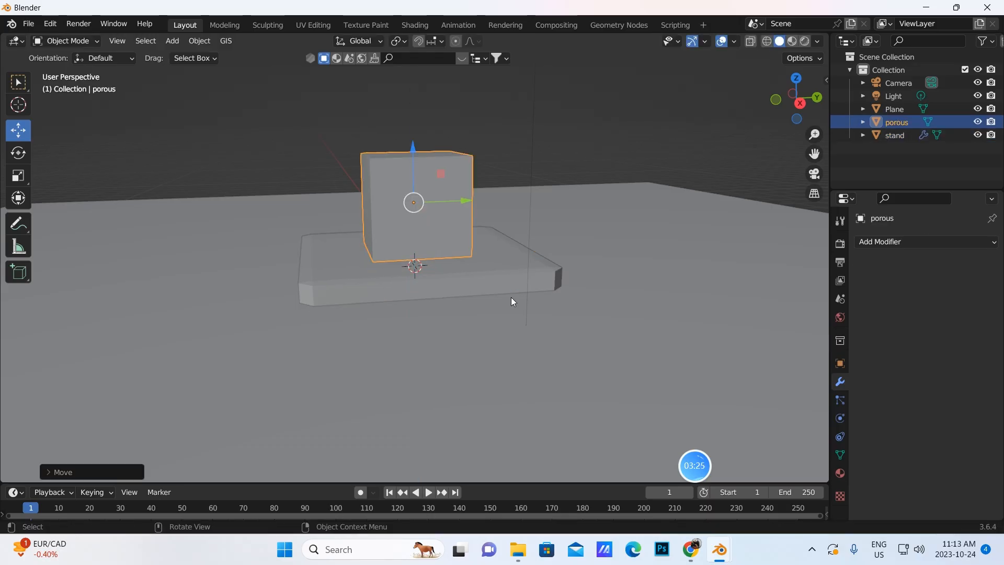
Step: In Edit Mode, extrude the floor plane's edge behind the cube upward about 18.9 m to form a backdrop wall
{"action": "middle_click_drag", "start_coordinate": [511, 301], "coordinate": [188, 156]}
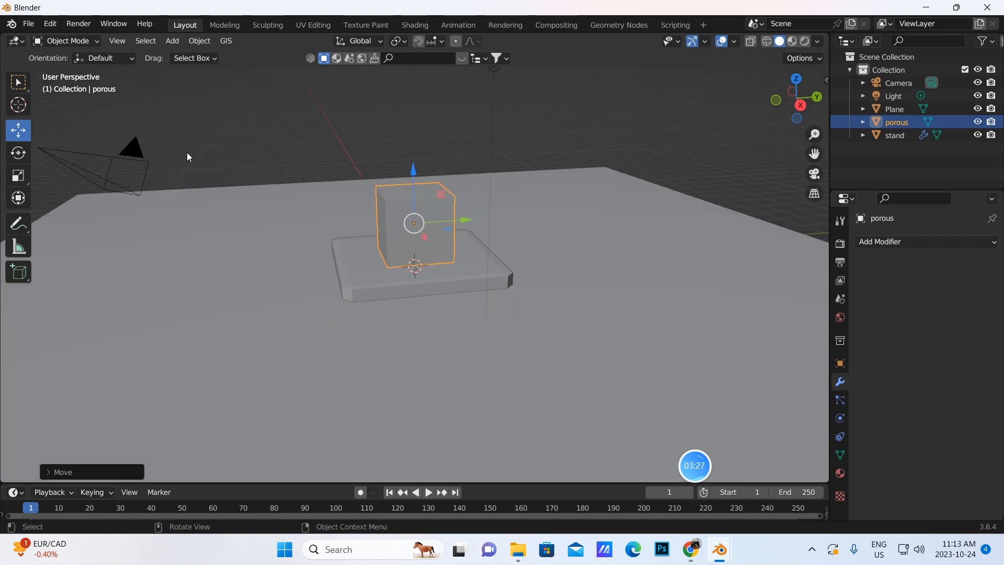
{"action": "left_click", "coordinate": [164, 249]}
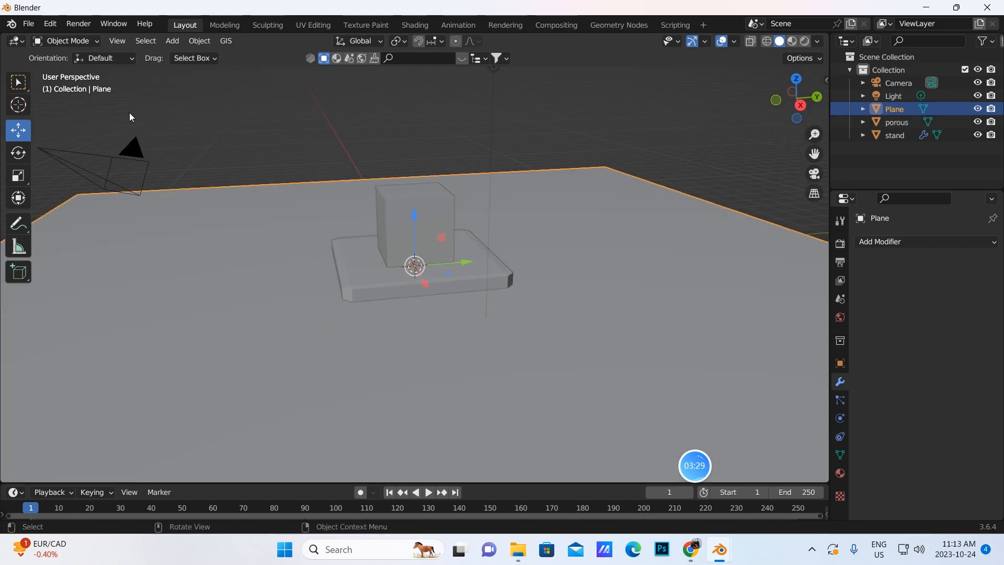
{"action": "left_click", "coordinate": [99, 40]}
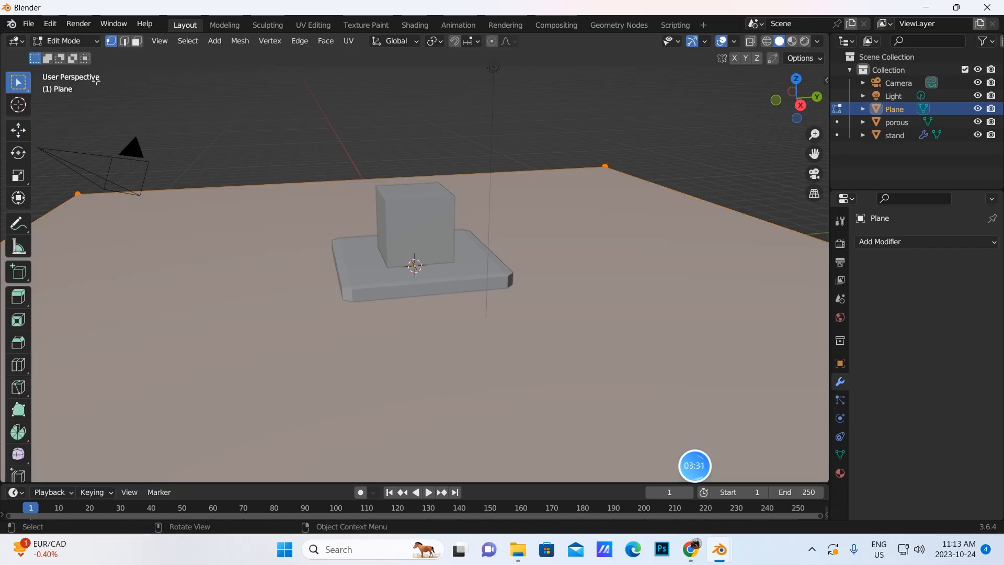
{"action": "left_click", "coordinate": [76, 73]}
{"action": "key", "text": "alt+a"}
{"action": "left_click", "coordinate": [124, 42]}
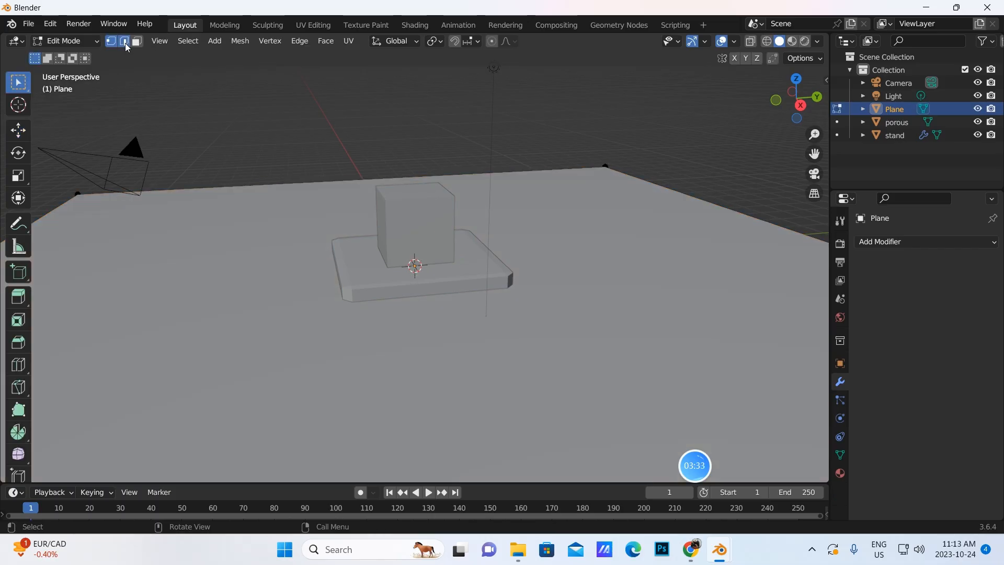
{"action": "left_click", "coordinate": [238, 185]}
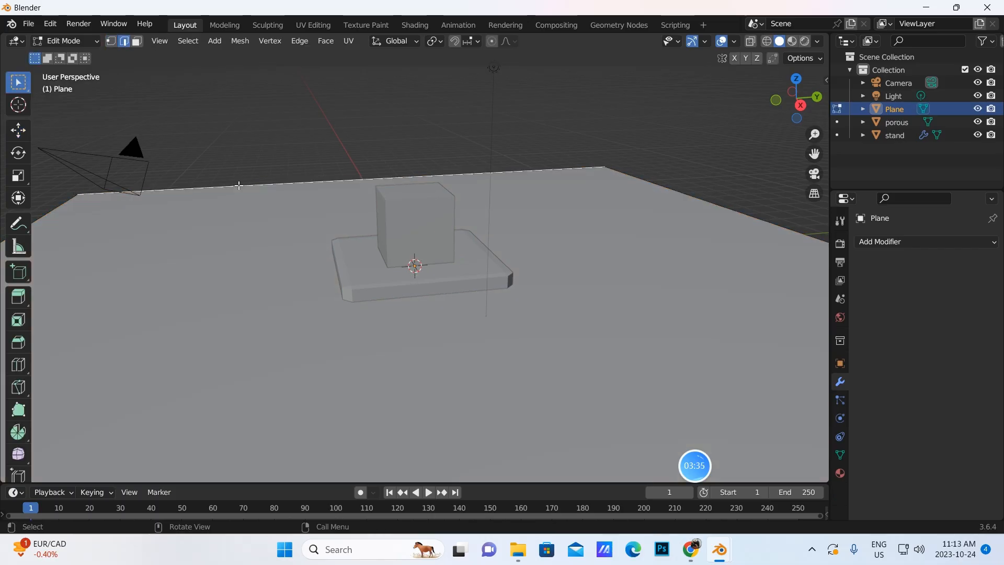
{"action": "scroll", "coordinate": [318, 262], "scroll_direction": "down", "scroll_amount": 5}
{"action": "middle_click_drag", "start_coordinate": [334, 291], "coordinate": [480, 285]}
{"action": "left_click", "coordinate": [18, 297]}
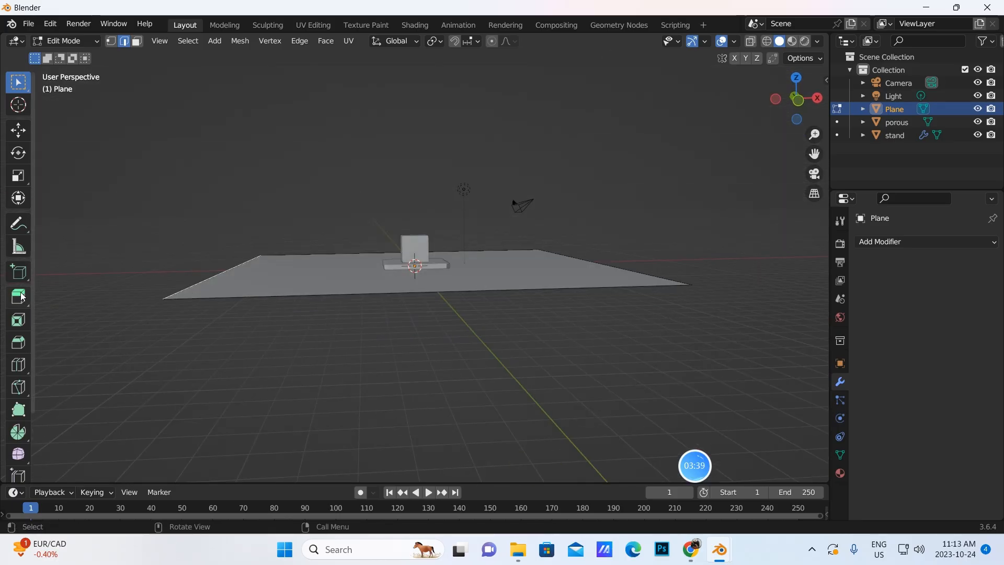
{"action": "left_click_drag", "start_coordinate": [224, 220], "coordinate": [220, 390]}
Step: Set the wall extrusion's X and Y moves to 0 m and return to Object Mode
{"action": "left_click", "coordinate": [113, 473]}
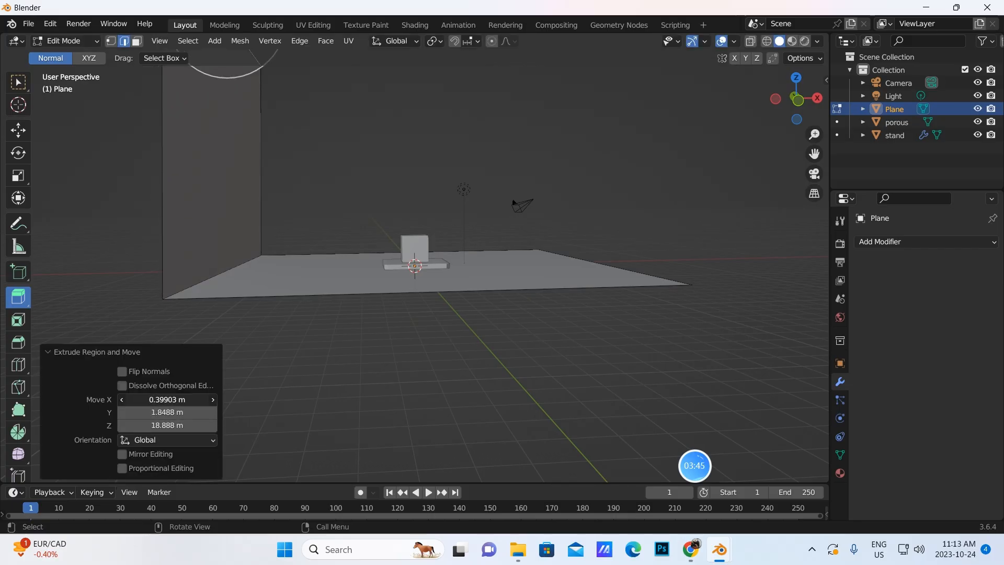
{"action": "left_click_drag", "start_coordinate": [166, 400], "coordinate": [166, 413]}
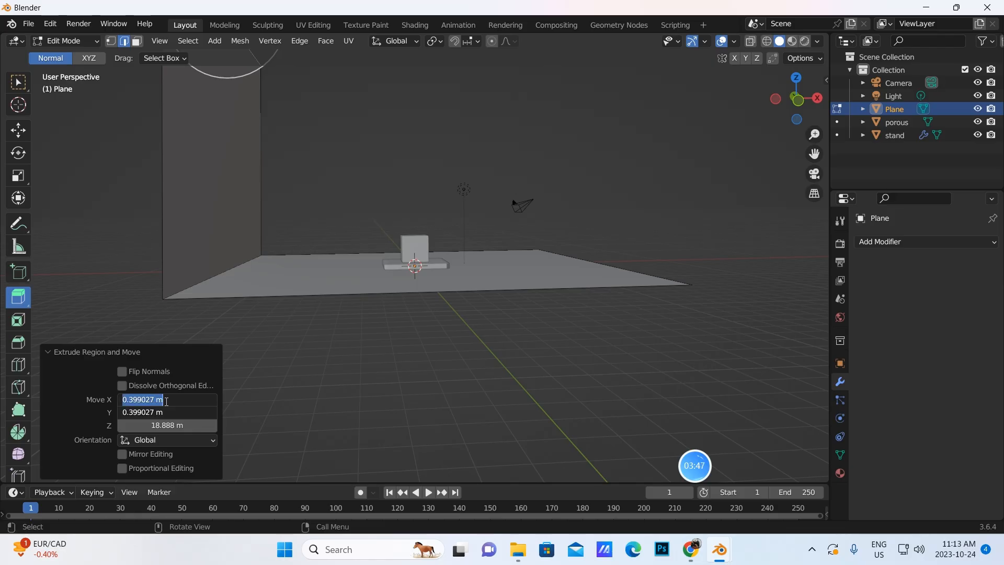
{"action": "key", "text": "BackSpace"}
{"action": "key", "text": "Return"}
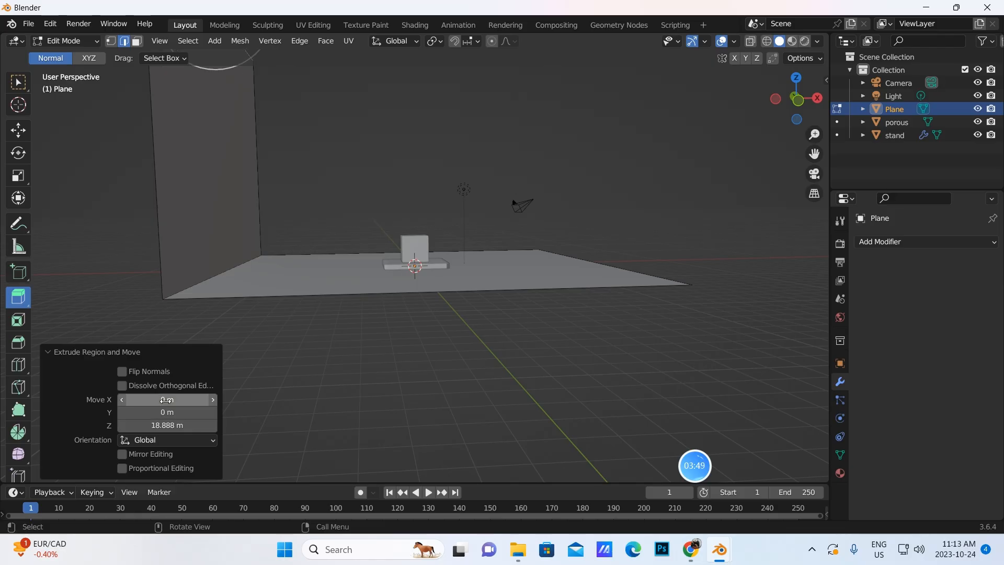
{"action": "middle_click_drag", "start_coordinate": [354, 406], "coordinate": [345, 338]}
{"action": "left_click", "coordinate": [66, 41]}
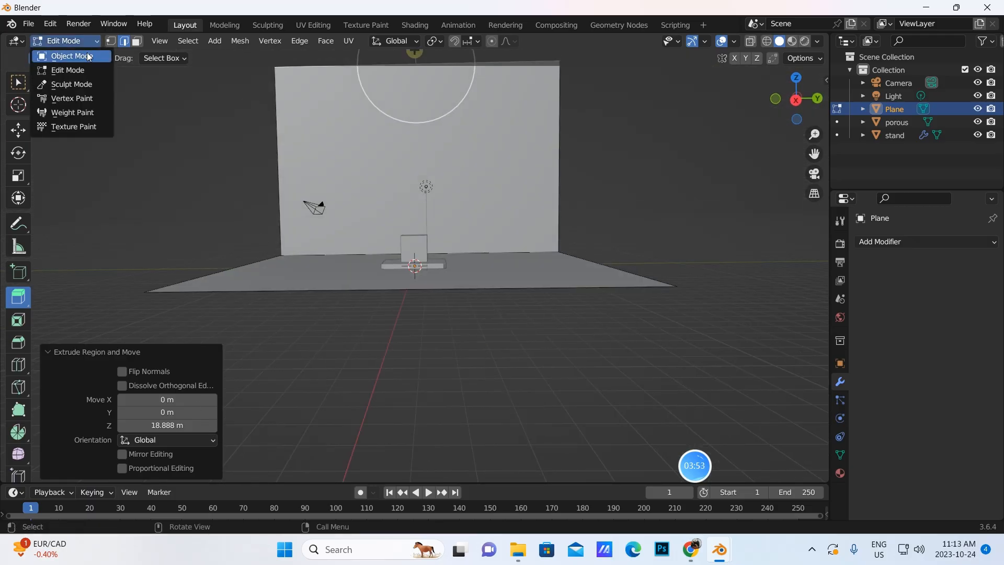
{"action": "left_click", "coordinate": [60, 55]}
Step: Select the porous cube, enlarge the timeline area to over half the window height, and change it to a Geometry Node Editor
{"action": "scroll", "coordinate": [497, 282], "scroll_direction": "up", "scroll_amount": 2}
{"action": "scroll", "coordinate": [497, 278], "scroll_direction": "up", "scroll_amount": 5}
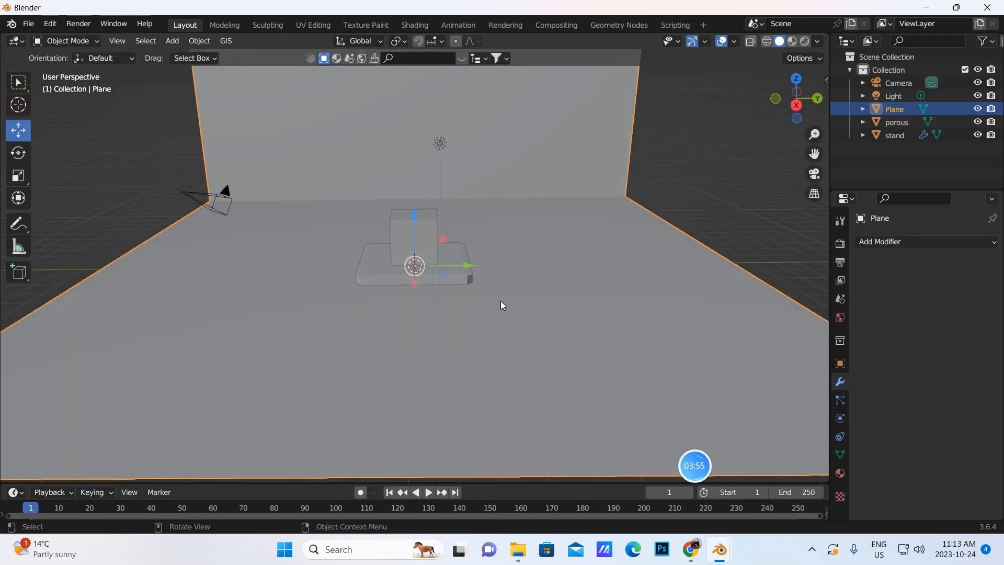
{"action": "middle_click_drag", "start_coordinate": [501, 299], "coordinate": [499, 274]}
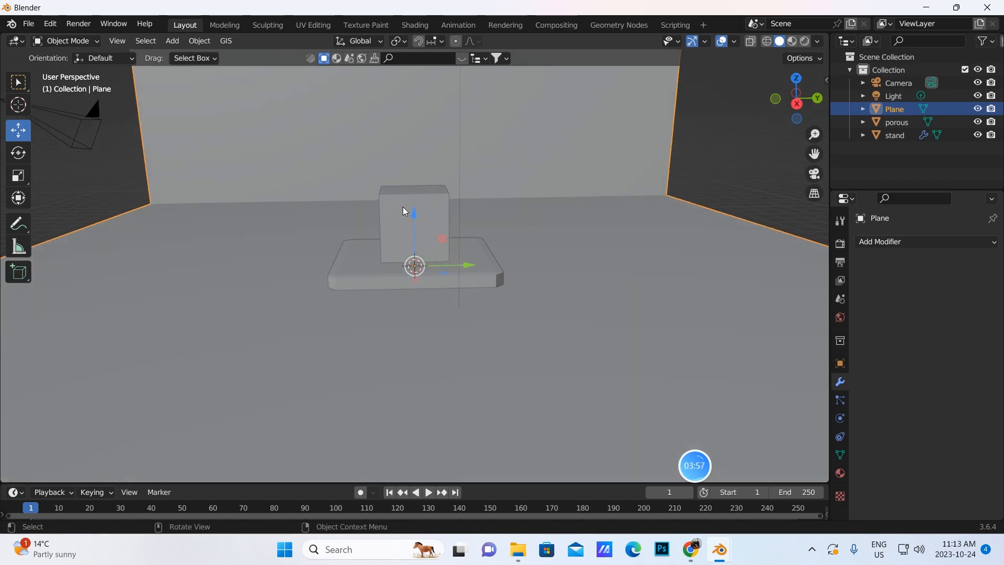
{"action": "left_click", "coordinate": [398, 217]}
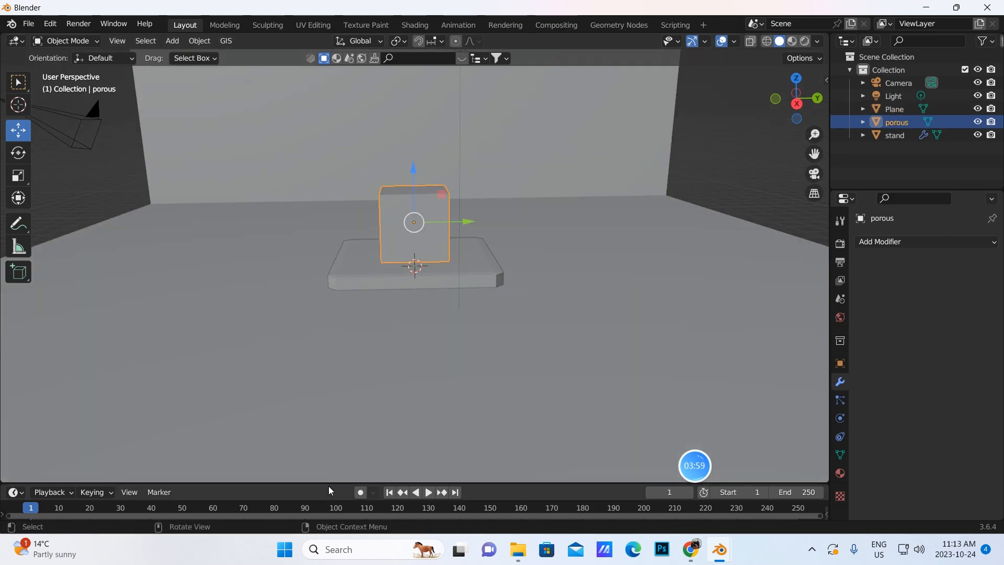
{"action": "left_click_drag", "start_coordinate": [327, 482], "coordinate": [104, 227]}
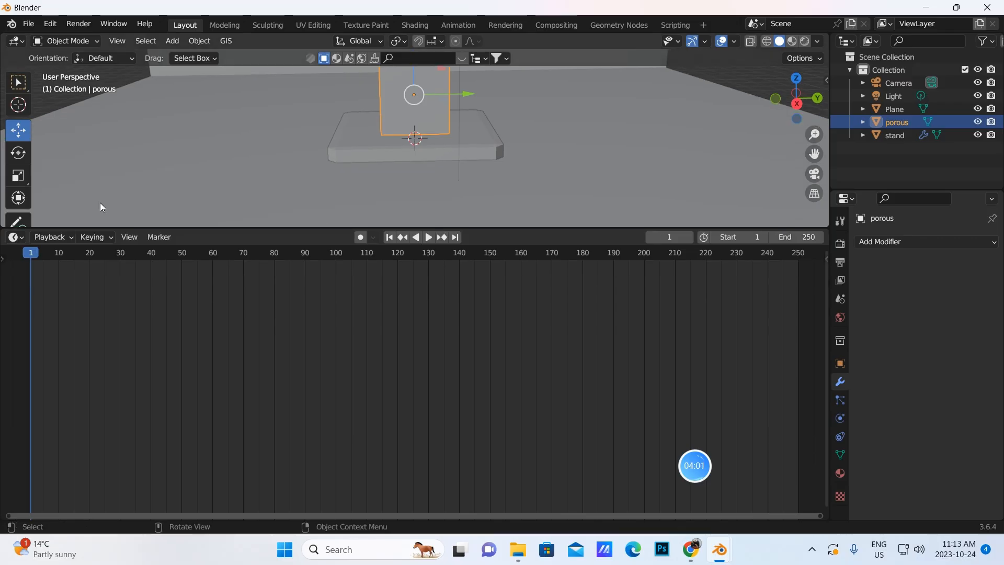
{"action": "left_click", "coordinate": [18, 238]}
{"action": "left_click", "coordinate": [62, 344]}
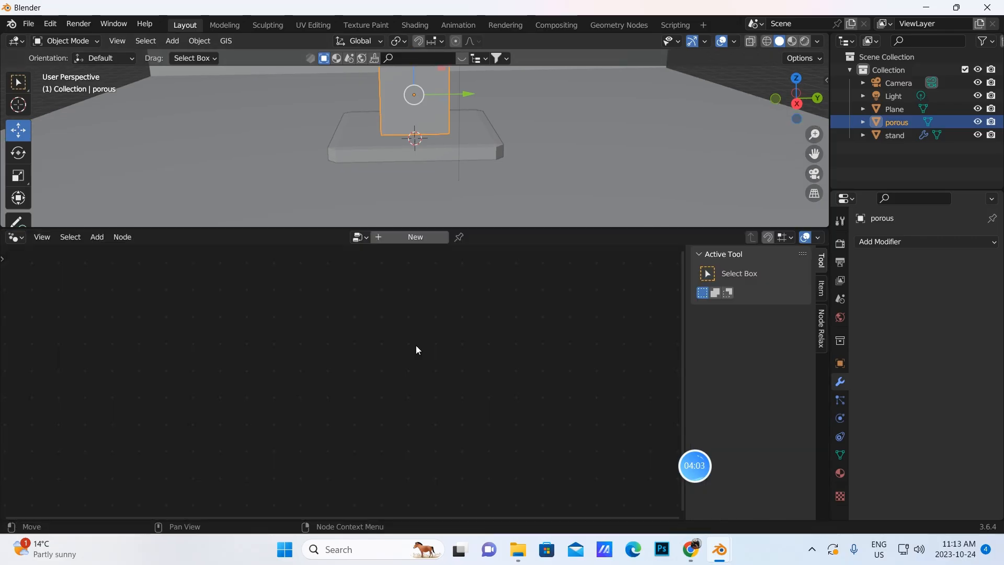
Step: Create a new geometry node tree on the porous cube and hide the node editor's sidebar
{"action": "left_click", "coordinate": [423, 237]}
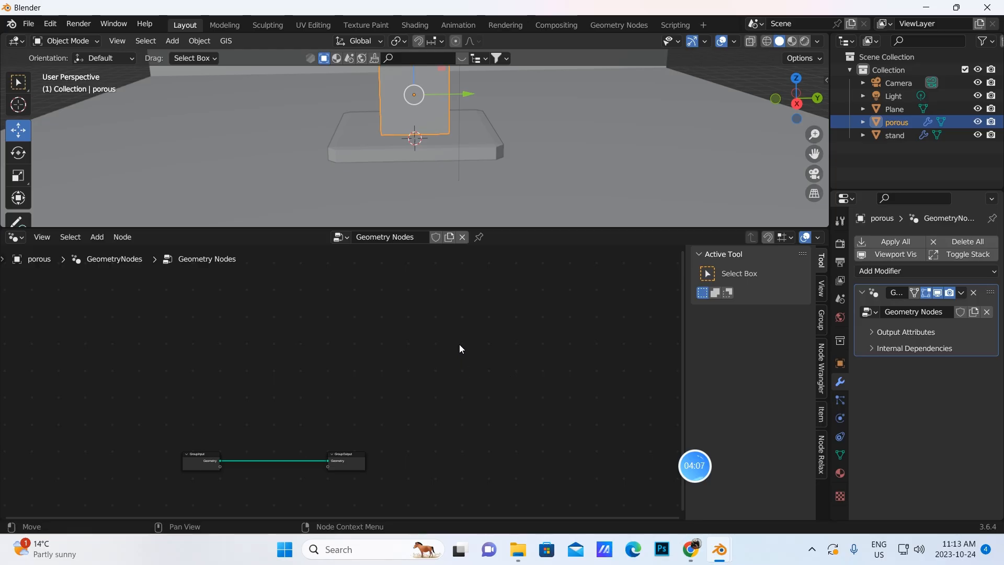
{"action": "key", "text": "n"}
{"action": "scroll", "coordinate": [515, 371], "scroll_direction": "up", "scroll_amount": 1}
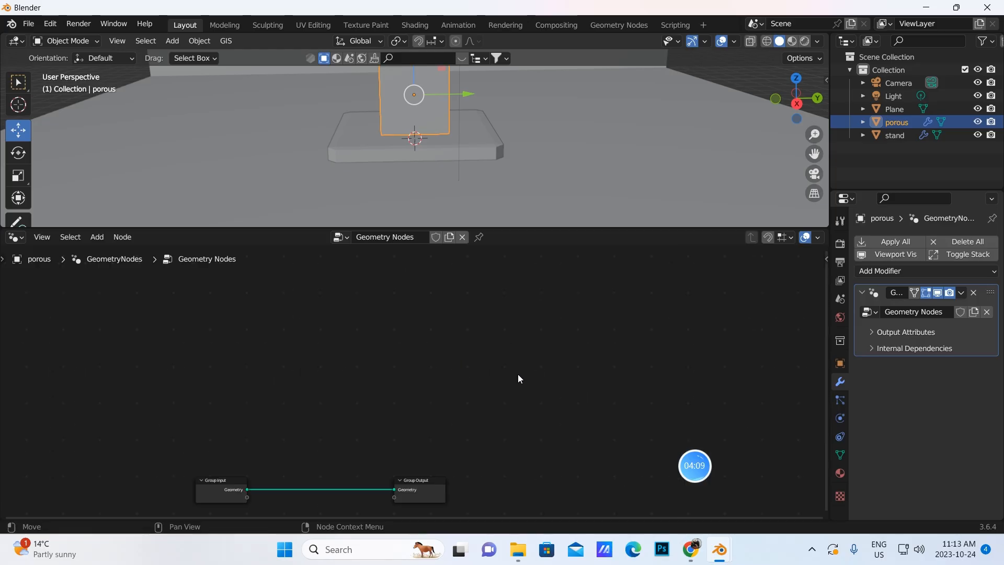
{"action": "scroll", "coordinate": [518, 376], "scroll_direction": "up", "scroll_amount": 4}
{"action": "middle_click_drag", "start_coordinate": [526, 399], "coordinate": [615, 218]}
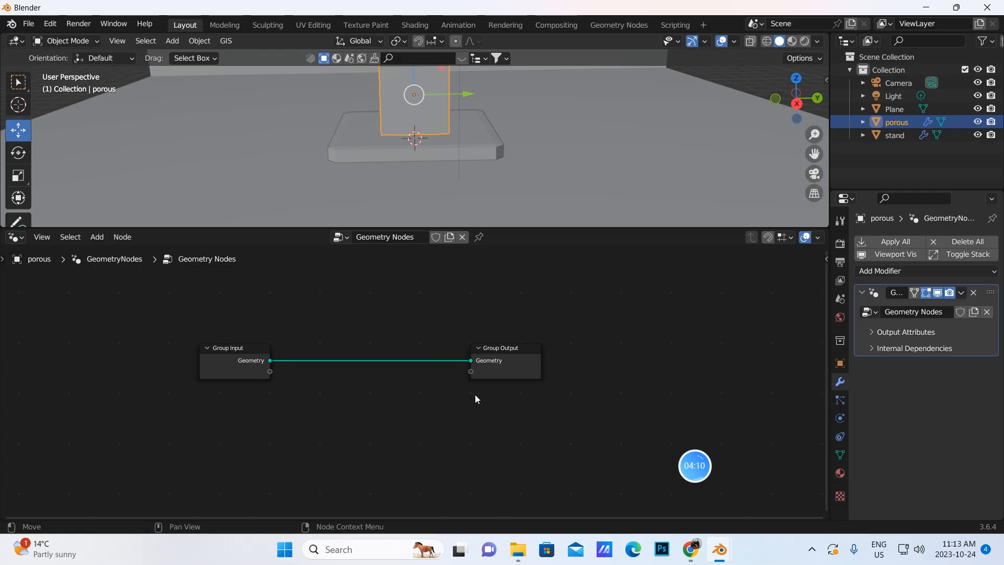
Step: Disconnect and delete the Group Input node, and move the Group Output node farther right to make room
{"action": "left_click", "coordinate": [233, 349]}
{"action": "left_click_drag", "start_coordinate": [471, 361], "coordinate": [314, 350]}
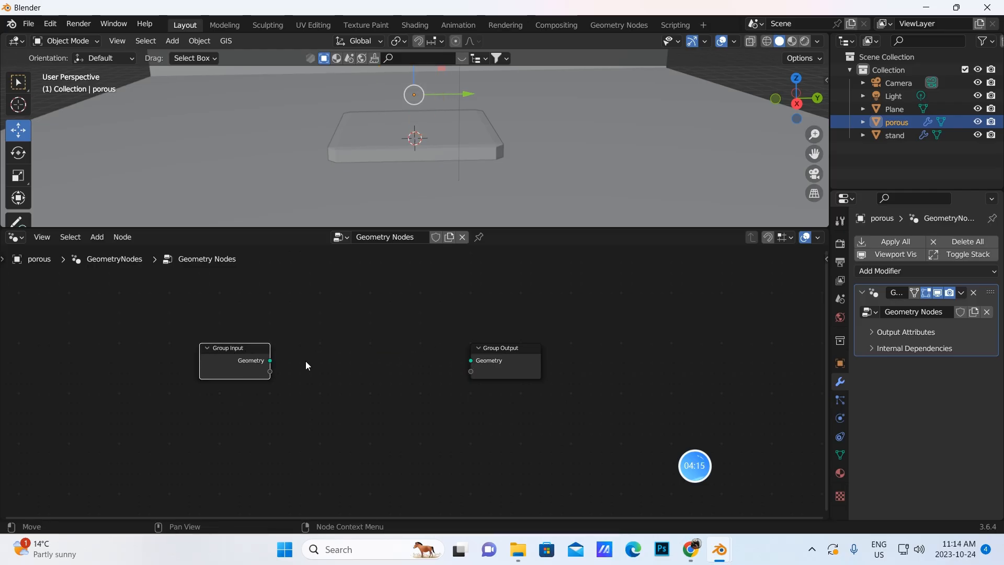
{"action": "key", "text": "x"}
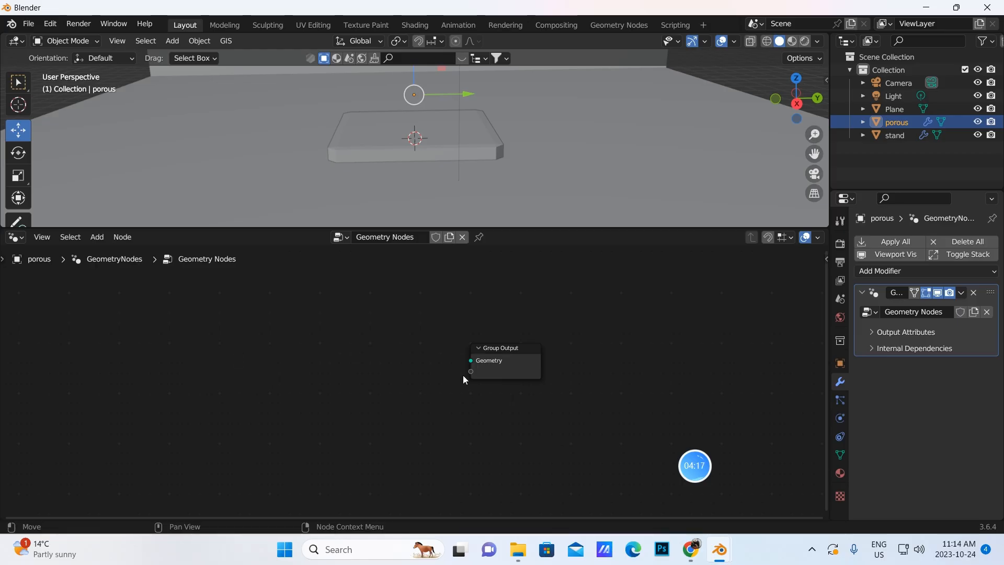
{"action": "left_click_drag", "start_coordinate": [502, 366], "coordinate": [654, 335]}
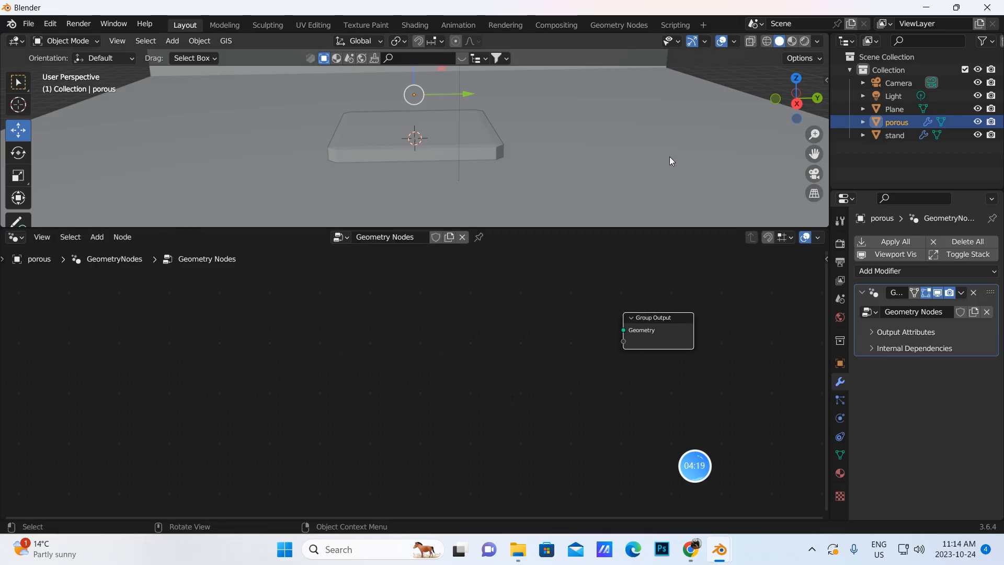
Step: Add a Volume Cube node and connect its Volume output to the Group Output's Geometry input
{"action": "left_click_drag", "start_coordinate": [815, 154], "coordinate": [817, 191]}
{"action": "scroll", "coordinate": [470, 145], "scroll_direction": "down", "scroll_amount": 1}
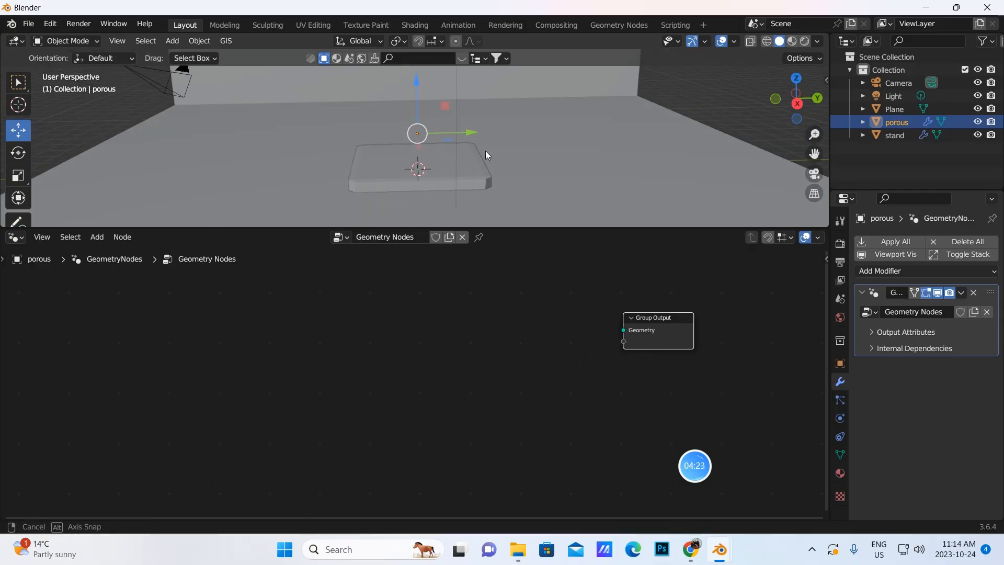
{"action": "scroll", "coordinate": [485, 151], "scroll_direction": "down", "scroll_amount": 1}
{"action": "left_click_drag", "start_coordinate": [810, 153], "coordinate": [812, 187]}
{"action": "middle_click_drag", "start_coordinate": [629, 179], "coordinate": [551, 207]}
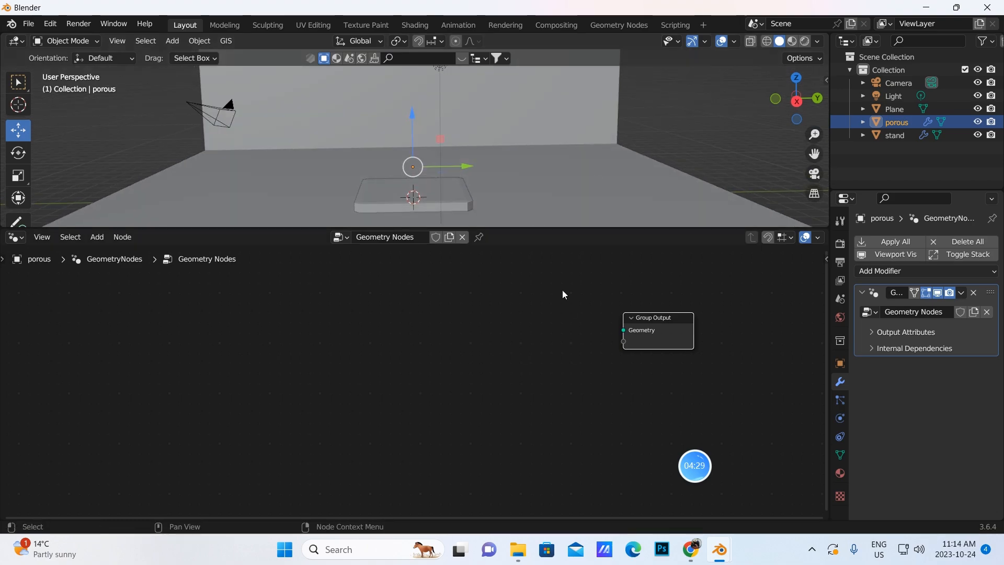
{"action": "left_click", "coordinate": [96, 237]}
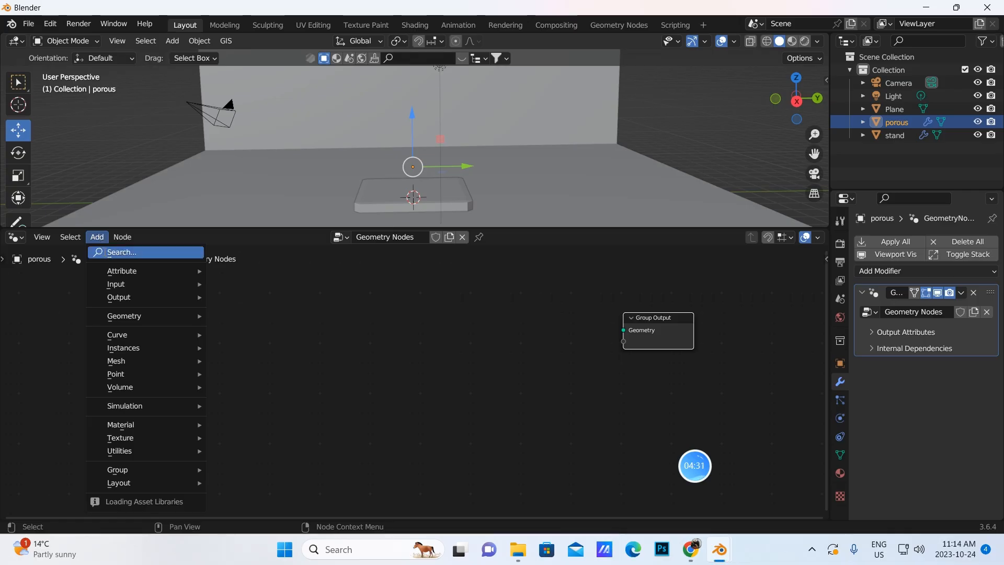
{"action": "left_click", "coordinate": [107, 251]}
{"action": "type", "text": "volu"}
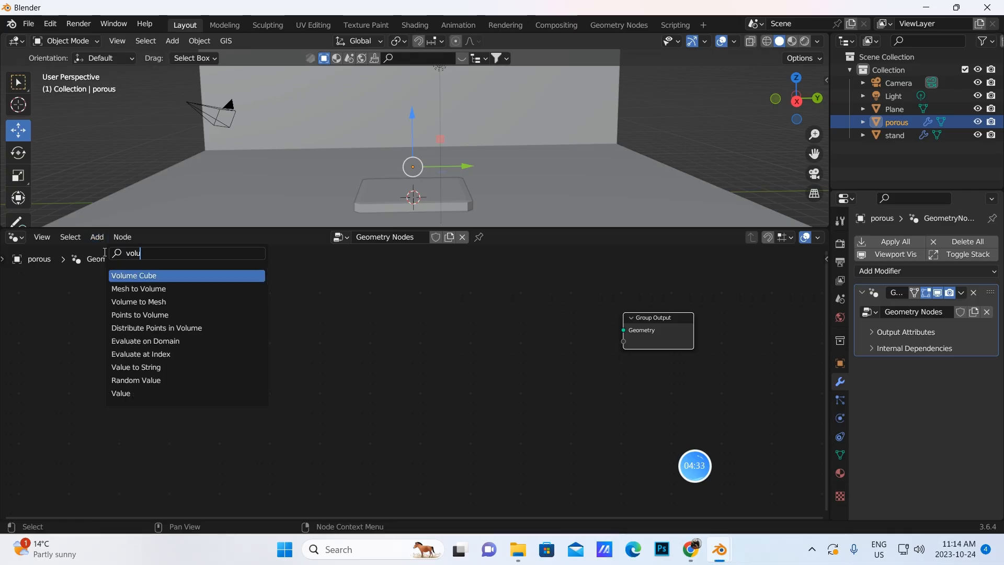
{"action": "left_click", "coordinate": [133, 275]}
{"action": "left_click", "coordinate": [151, 313]}
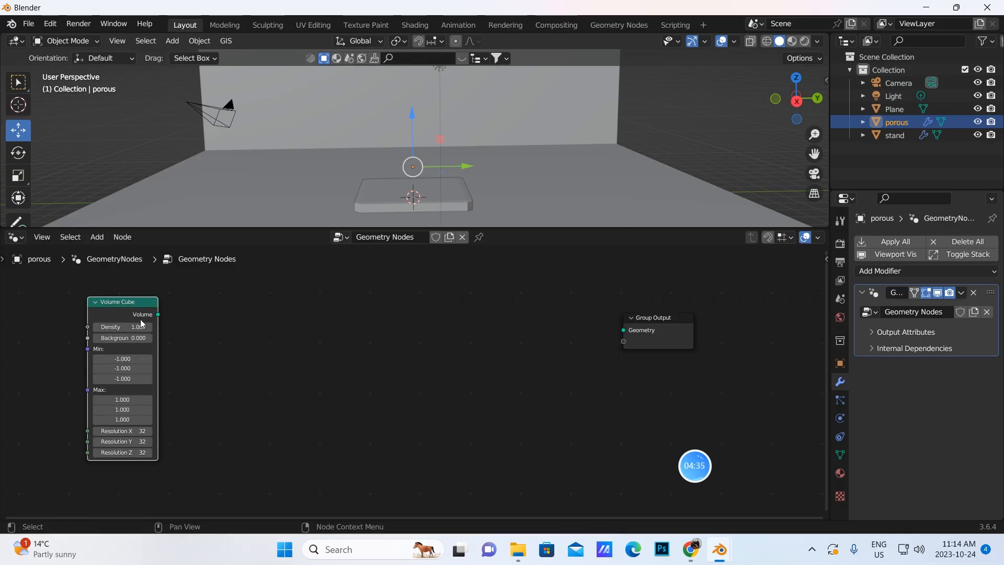
{"action": "left_click_drag", "start_coordinate": [157, 314], "coordinate": [623, 330]}
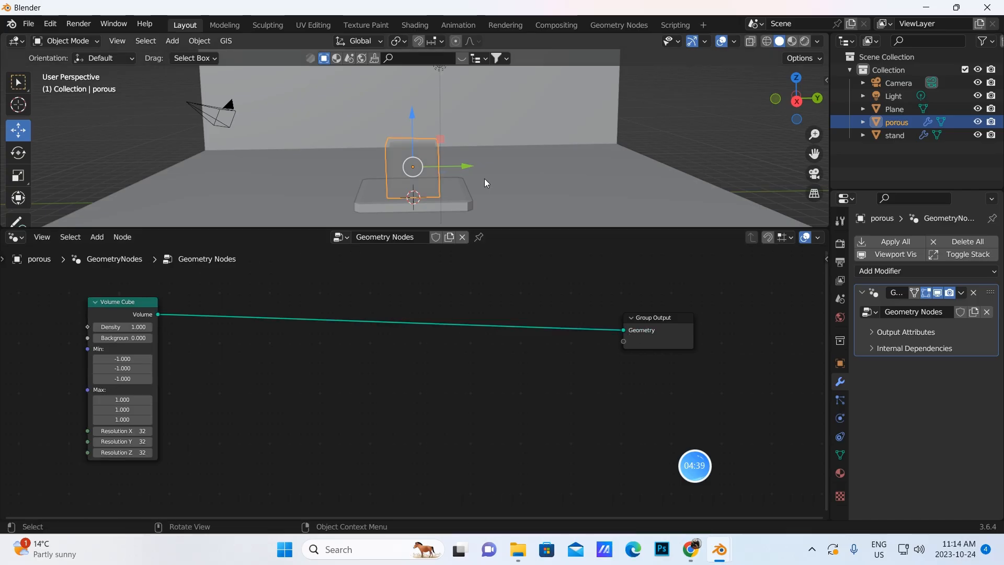
Step: Insert a Volume to Mesh node on the link between Volume Cube and Group Output
{"action": "scroll", "coordinate": [485, 178], "scroll_direction": "up", "scroll_amount": 2}
{"action": "middle_click_drag", "start_coordinate": [569, 160], "coordinate": [591, 147]}
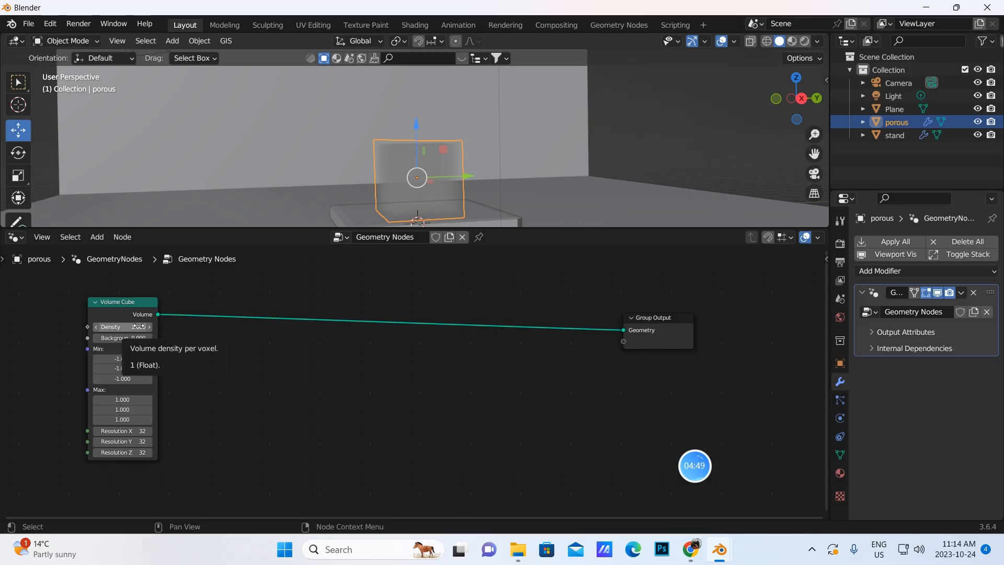
{"action": "left_click", "coordinate": [96, 238]}
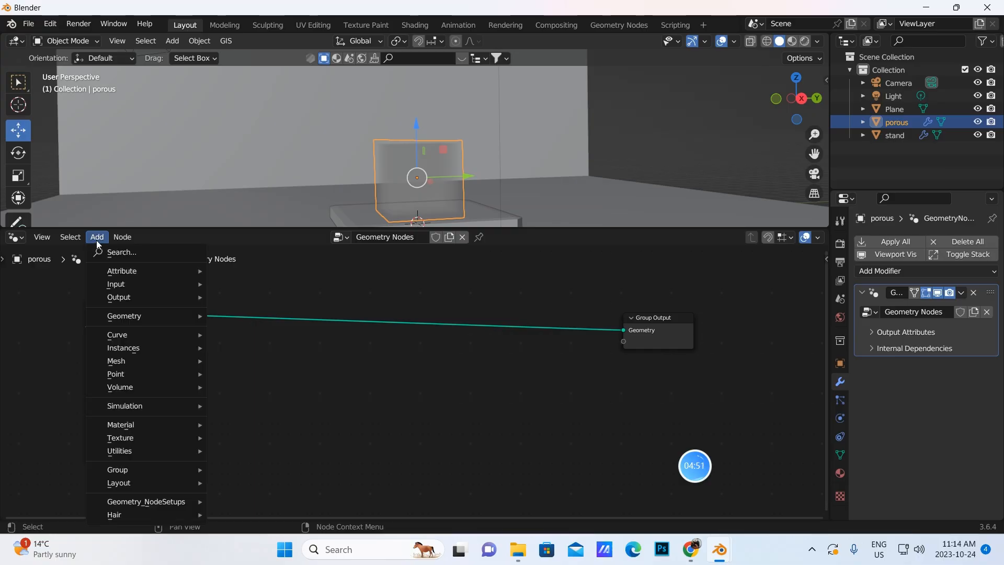
{"action": "left_click", "coordinate": [108, 253]}
{"action": "type", "text": "volu"}
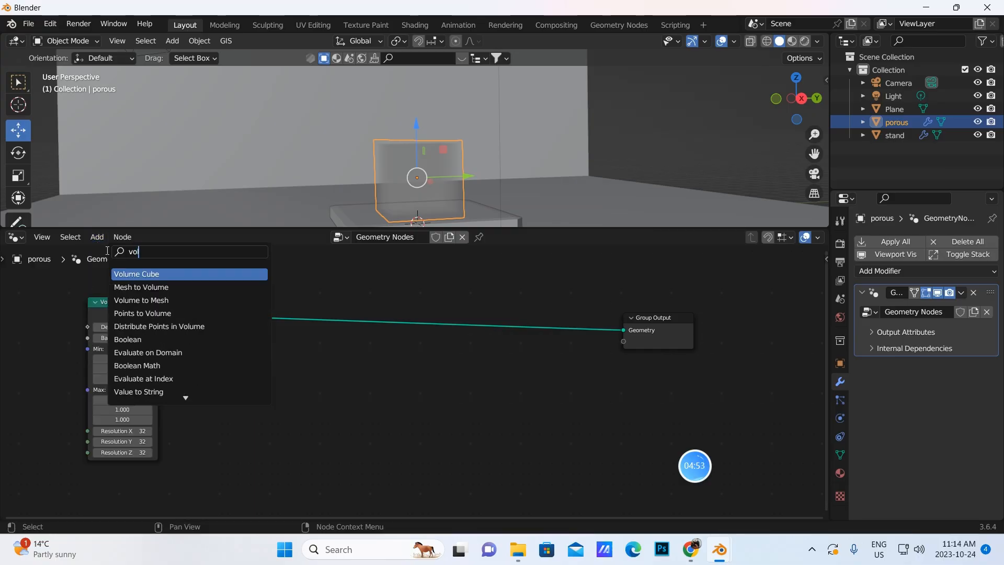
{"action": "left_click", "coordinate": [146, 300]}
{"action": "left_click", "coordinate": [170, 326]}
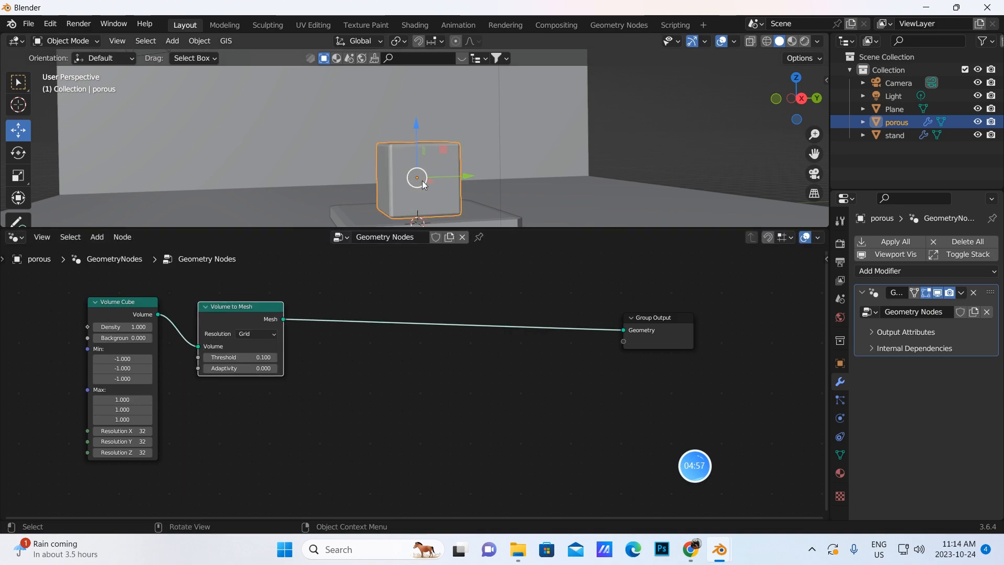
Step: Insert a Set Shade Smooth node between Volume to Mesh and Group Output
{"action": "scroll", "coordinate": [432, 175], "scroll_direction": "up", "scroll_amount": 4}
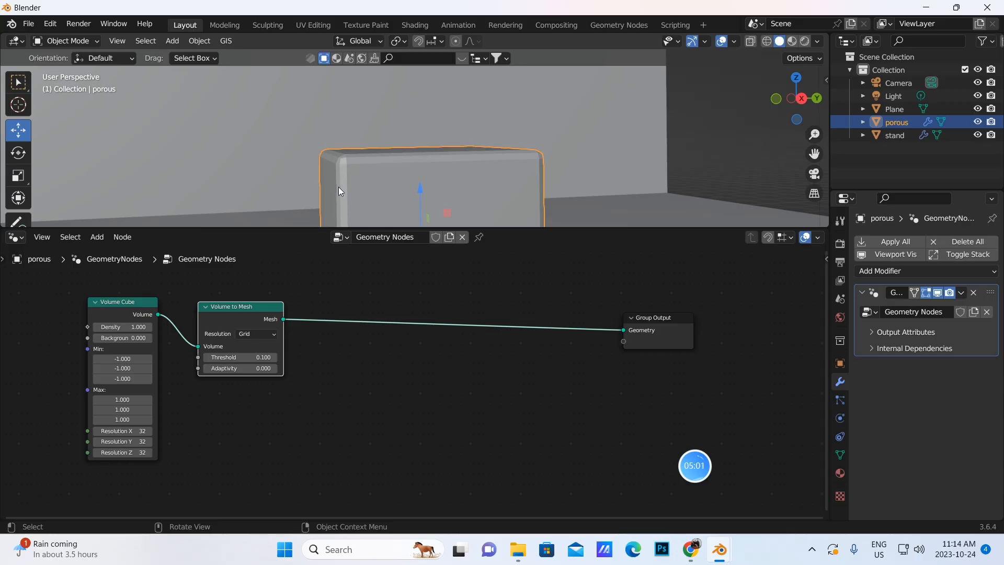
{"action": "scroll", "coordinate": [344, 184], "scroll_direction": "down", "scroll_amount": 4}
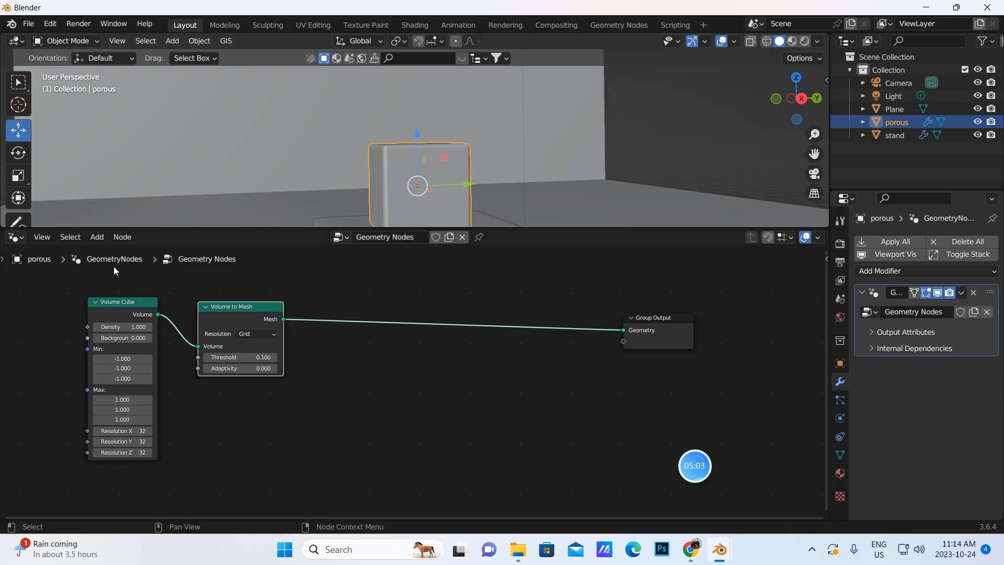
{"action": "left_click", "coordinate": [97, 237]}
{"action": "left_click", "coordinate": [114, 252]}
{"action": "type", "text": "set"}
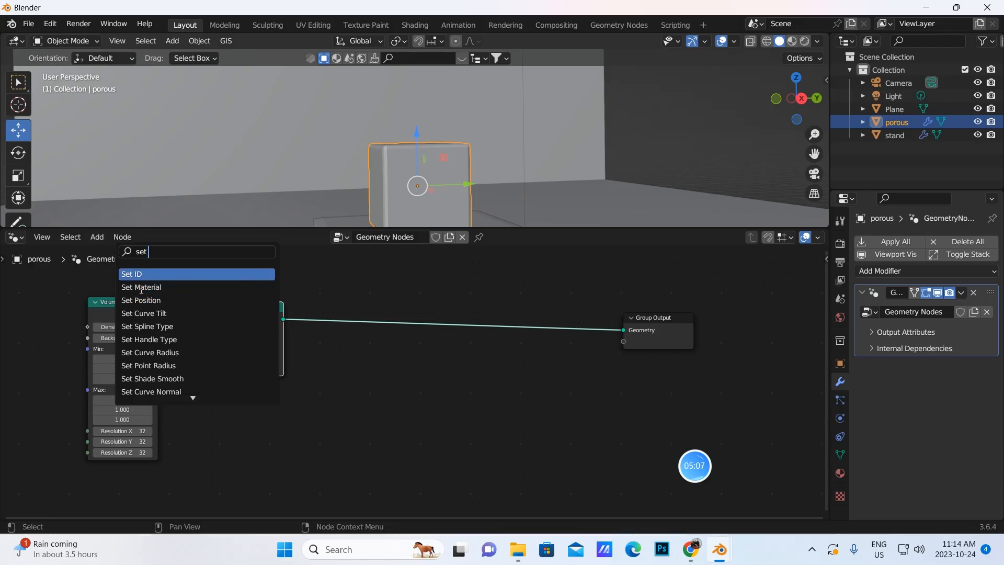
{"action": "type", "text": " shade"}
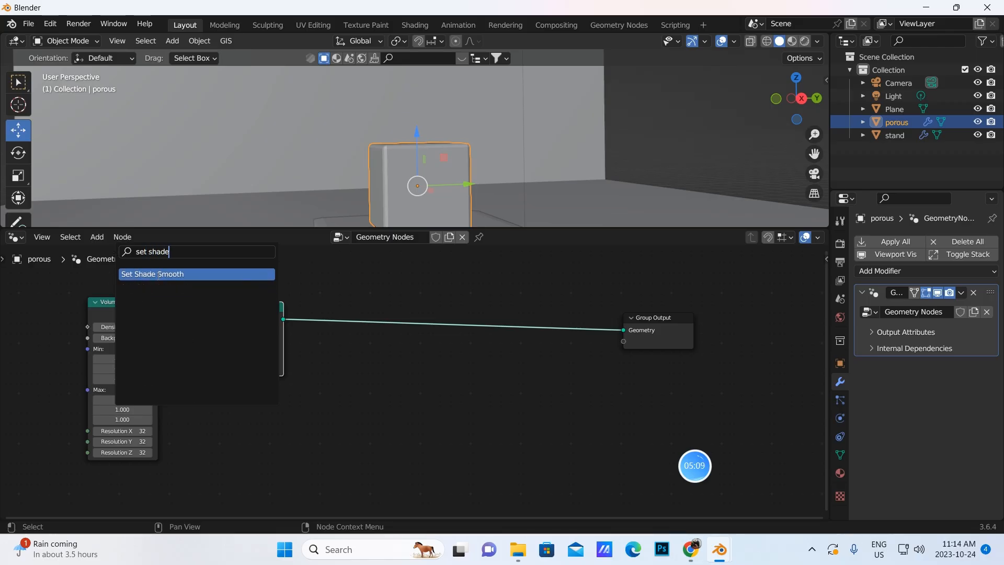
{"action": "left_click", "coordinate": [158, 275]}
{"action": "left_click", "coordinate": [364, 335]}
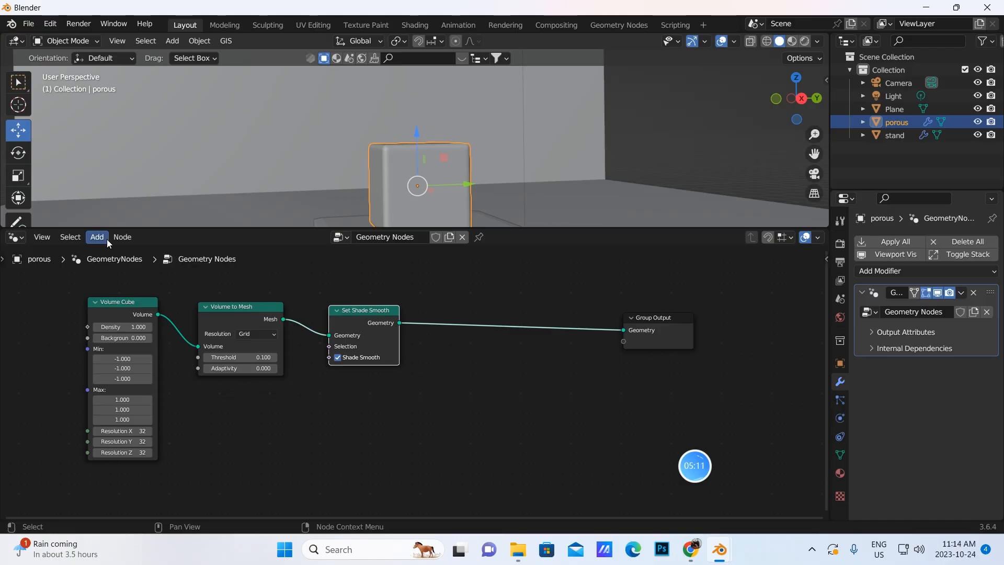
Step: Insert a Set Material node between Set Shade Smooth and Group Output, leaving its material unassigned
{"action": "scroll", "coordinate": [376, 184], "scroll_direction": "up", "scroll_amount": 4}
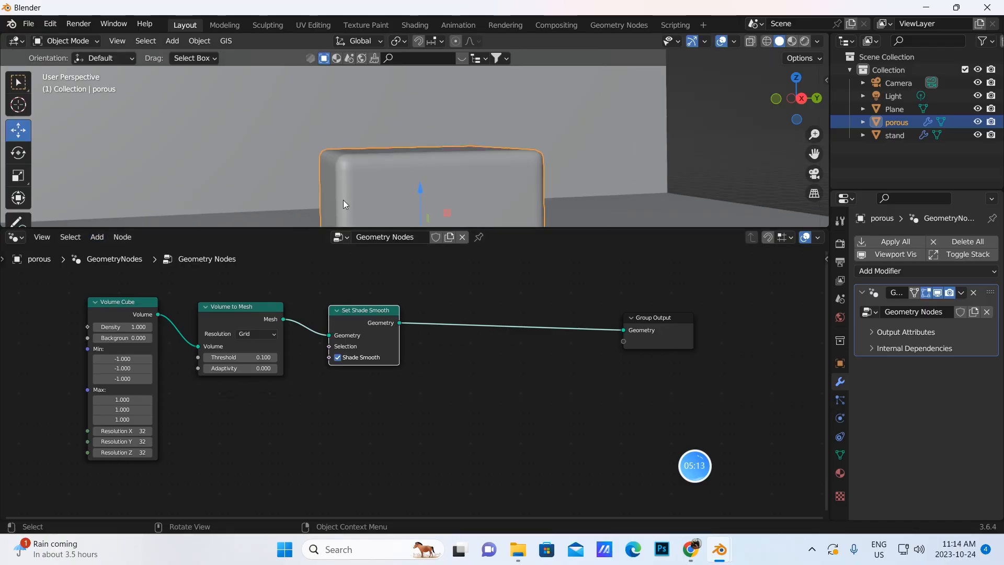
{"action": "left_click", "coordinate": [97, 237]}
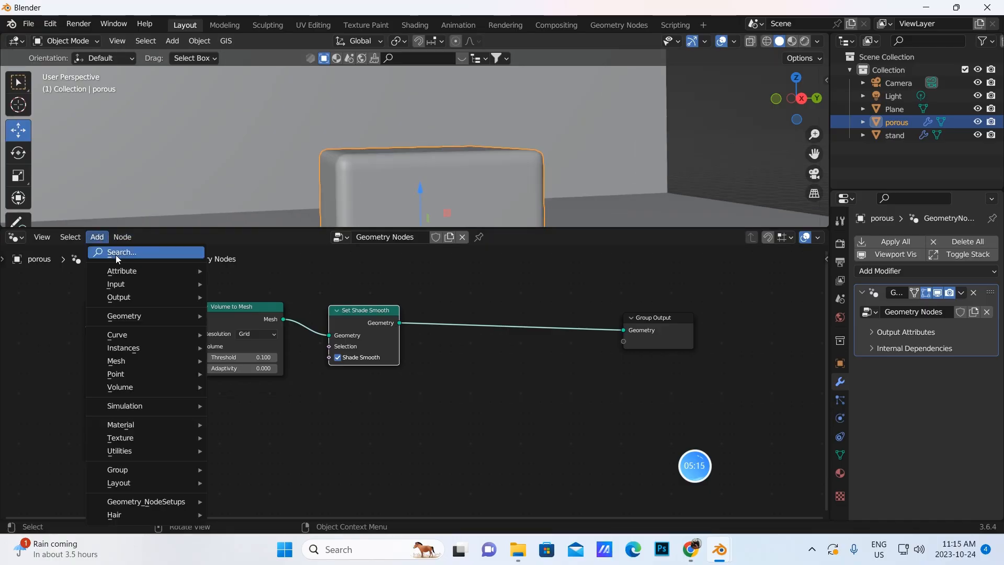
{"action": "left_click", "coordinate": [115, 255]}
{"action": "type", "text": "set"}
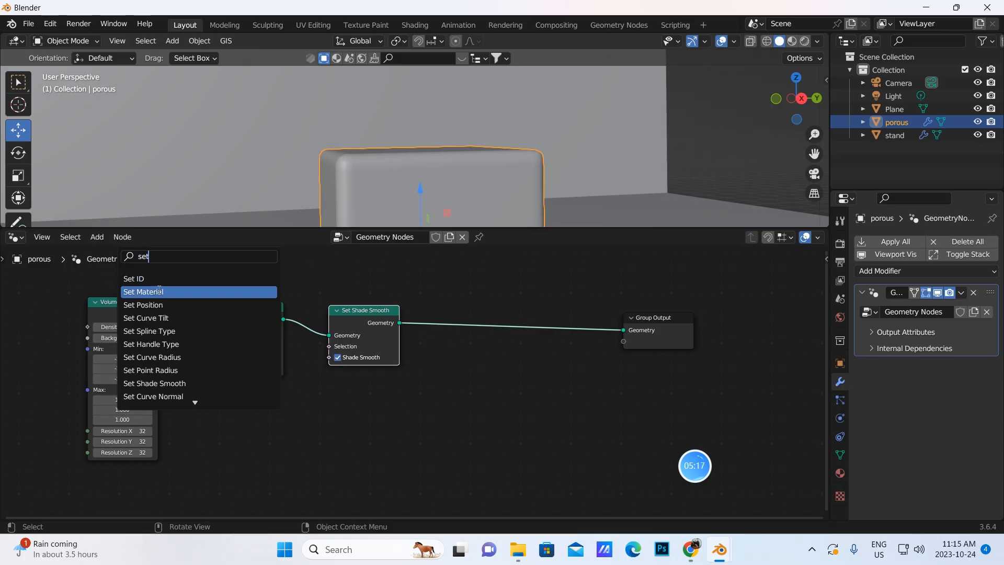
{"action": "left_click", "coordinate": [151, 291]}
{"action": "left_click", "coordinate": [522, 355]}
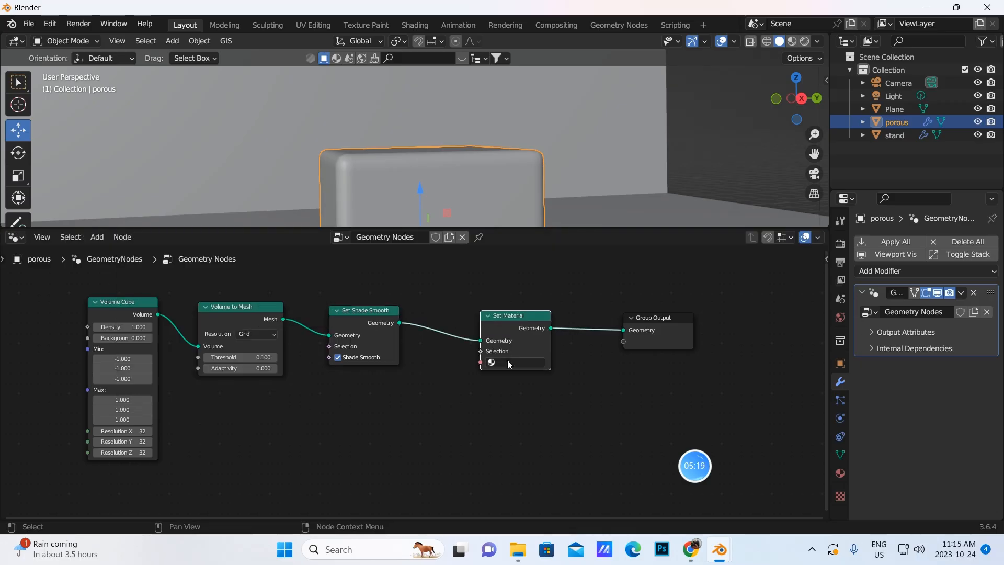
{"action": "left_click", "coordinate": [509, 363]}
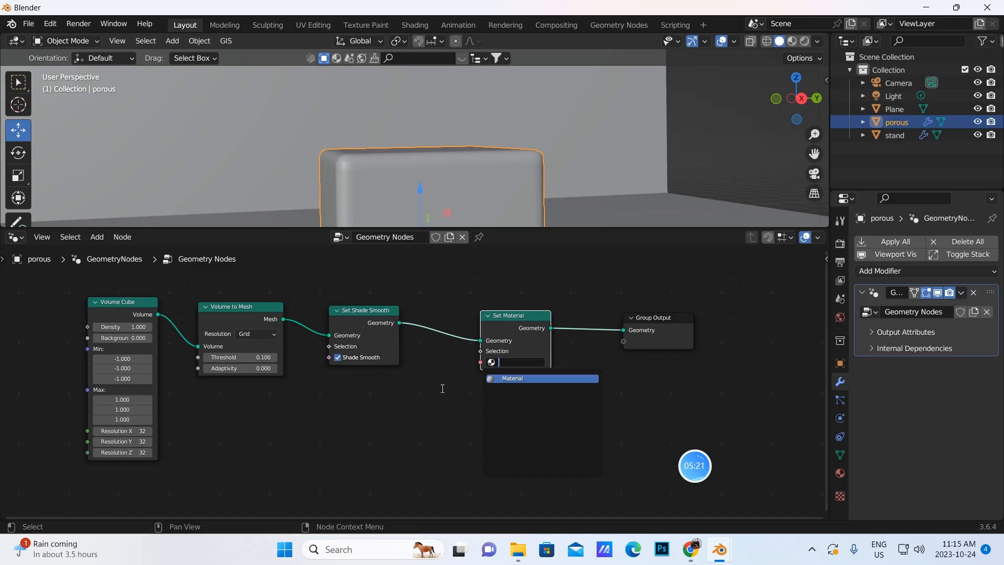
{"action": "key", "text": "Escape"}
Step: Tidy the node layout by moving the Group Output and Set Material nodes closer to the rest of the chain
{"action": "middle_click_drag", "start_coordinate": [444, 368], "coordinate": [598, 363]}
{"action": "left_click_drag", "start_coordinate": [812, 315], "coordinate": [772, 314]}
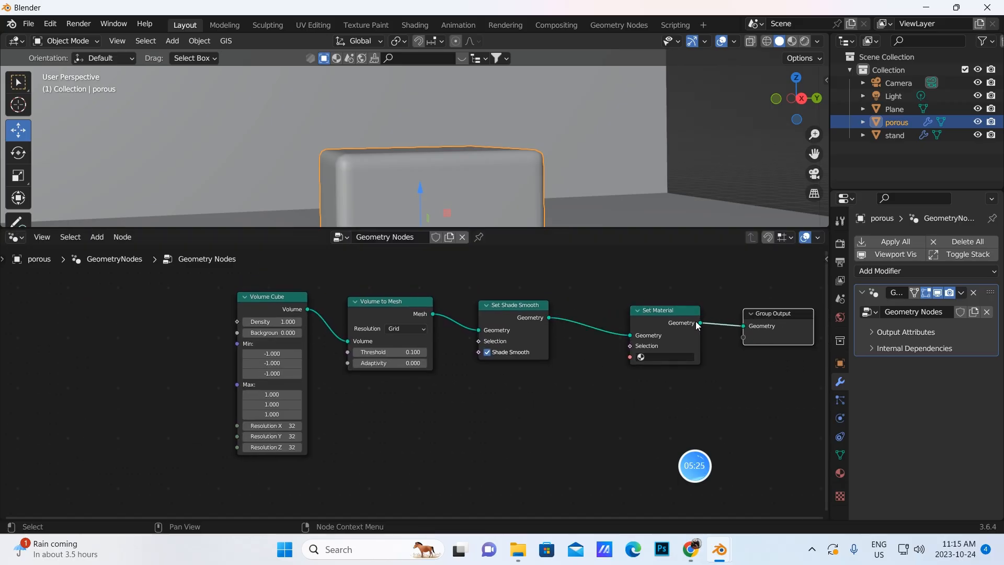
{"action": "left_click_drag", "start_coordinate": [672, 320], "coordinate": [647, 319]}
Step: Set the Volume Cube node's Density to 21.5
{"action": "middle_click_drag", "start_coordinate": [375, 184], "coordinate": [386, 184]}
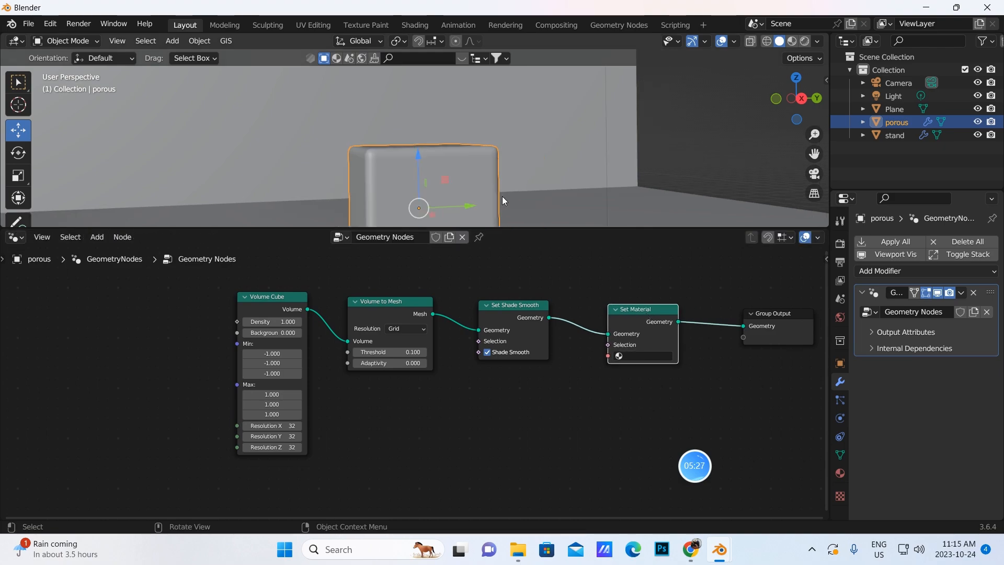
{"action": "middle_click_drag", "start_coordinate": [502, 198], "coordinate": [665, 190]}
{"action": "left_click_drag", "start_coordinate": [814, 154], "coordinate": [831, 122]}
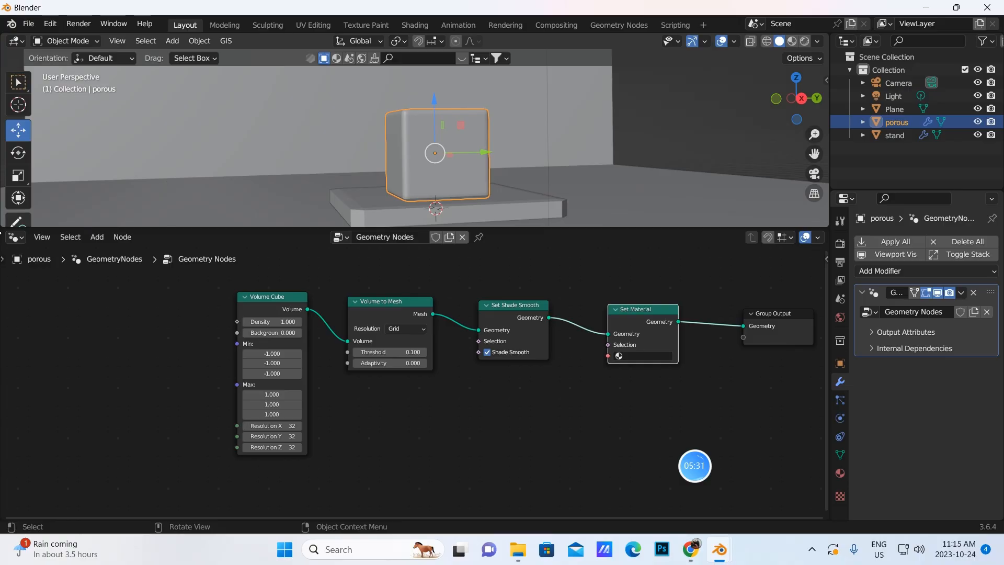
{"action": "left_click", "coordinate": [251, 321]}
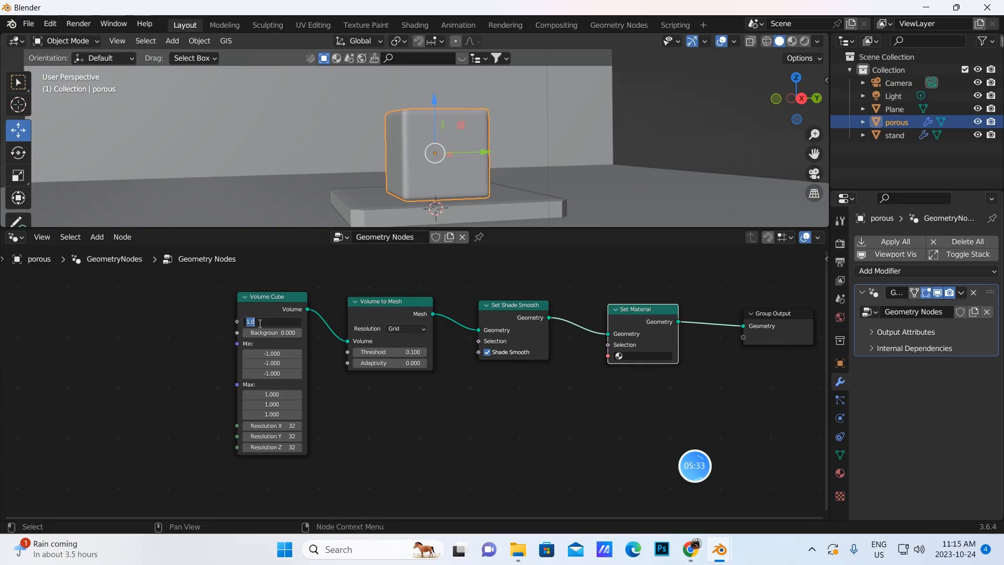
{"action": "type", "text": "21.5"}
{"action": "key", "text": "Return"}
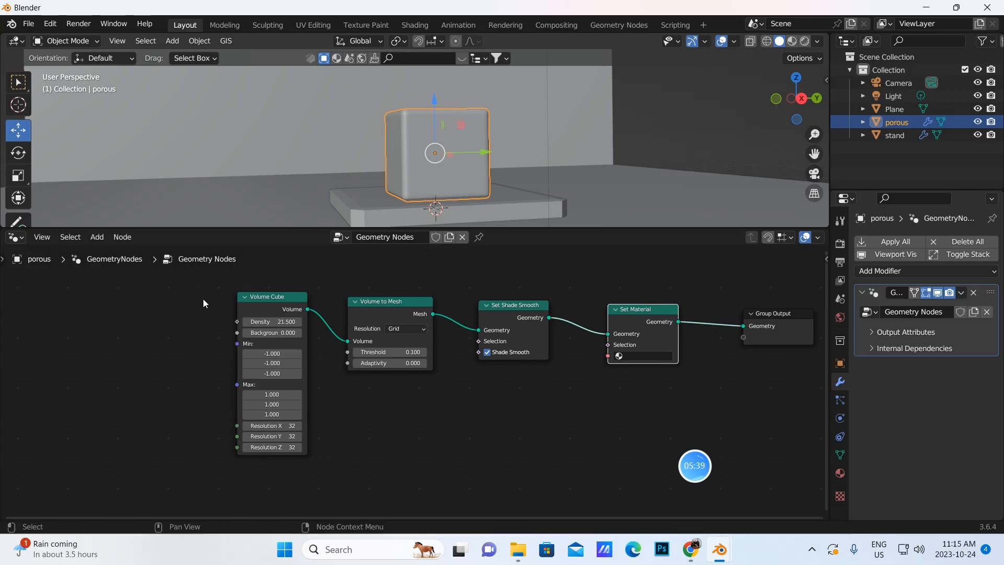
Step: Add a Voronoi Texture node and place it unconnected to the left of the Volume Cube node
{"action": "middle_click_drag", "start_coordinate": [178, 327], "coordinate": [210, 325]}
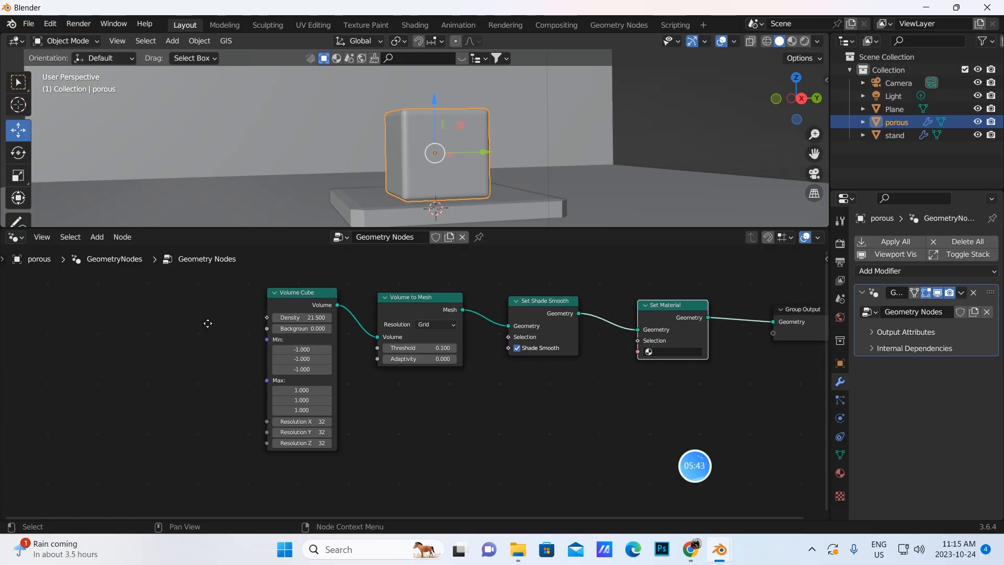
{"action": "left_click", "coordinate": [97, 237]}
{"action": "left_click", "coordinate": [111, 252]}
{"action": "type", "text": "vor"}
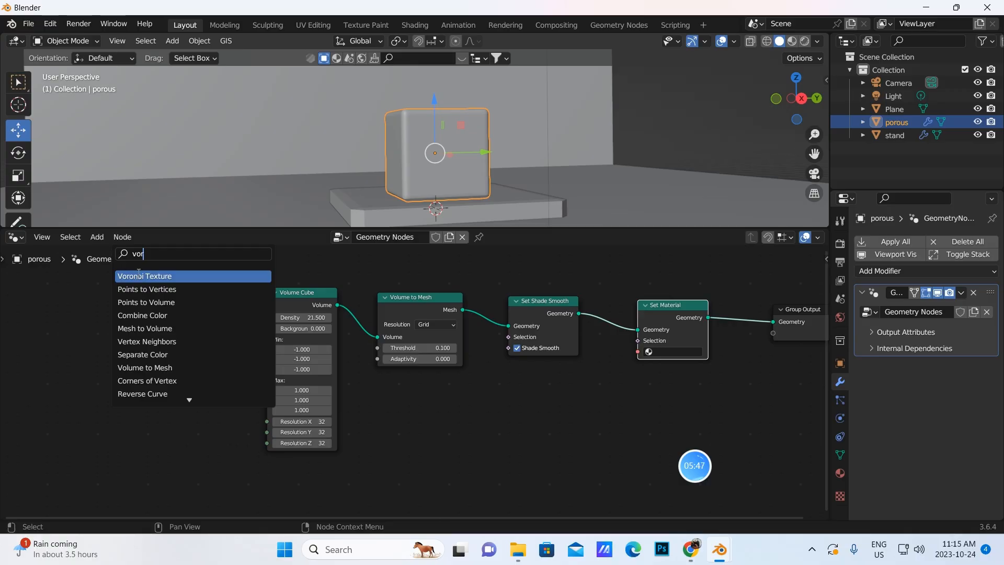
{"action": "left_click", "coordinate": [138, 275]}
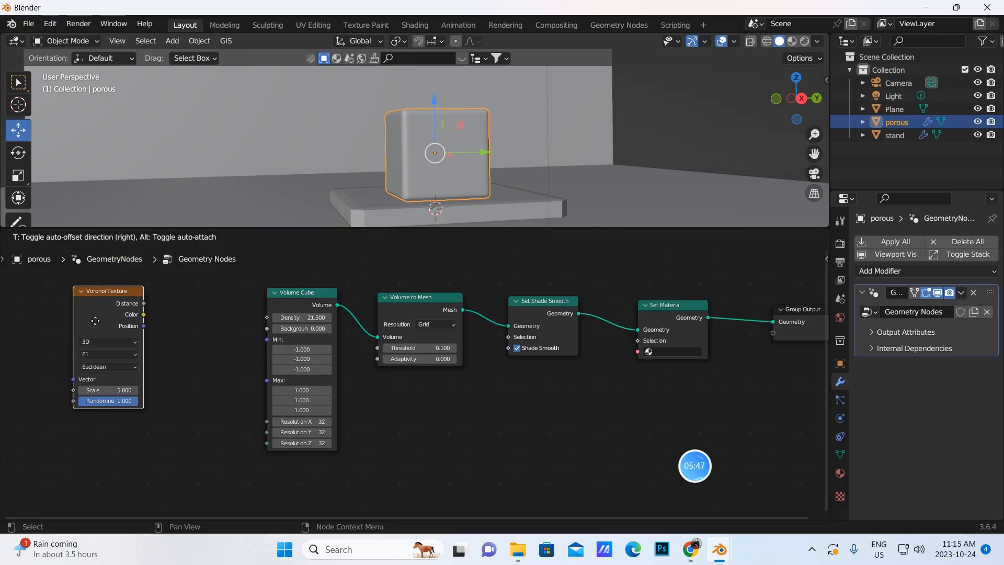
{"action": "left_click", "coordinate": [78, 340]}
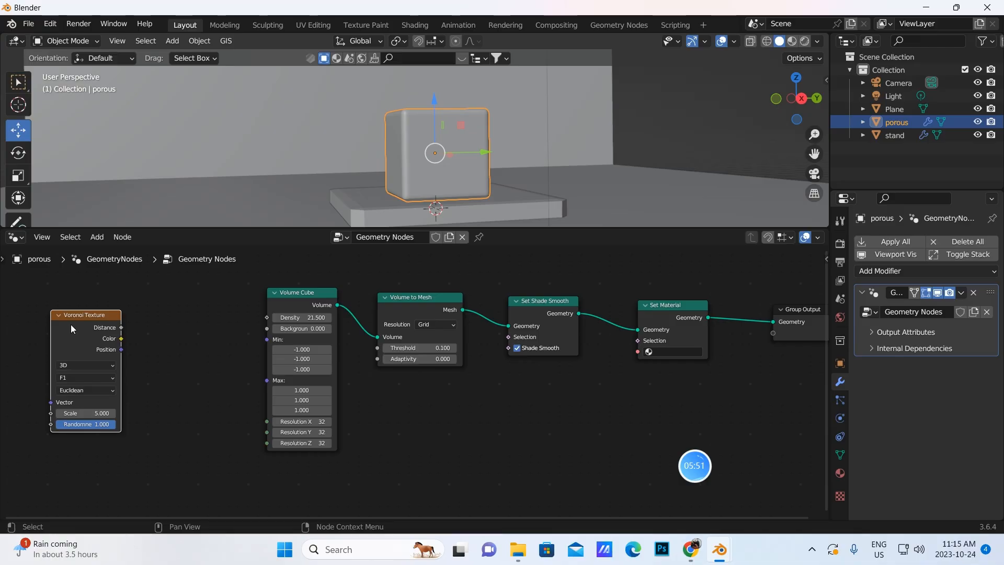
Step: Switch to the finished Porous material structures3.6.blend scene to examine the reference cube, and return to the working Blender file
{"action": "left_click", "coordinate": [691, 549]}
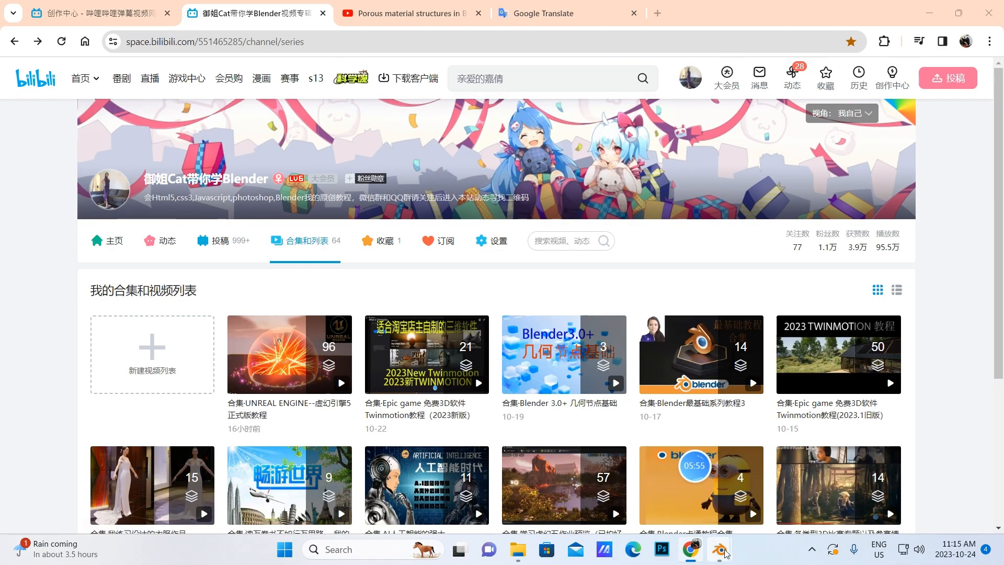
{"action": "mouse_move", "coordinate": [720, 549]}
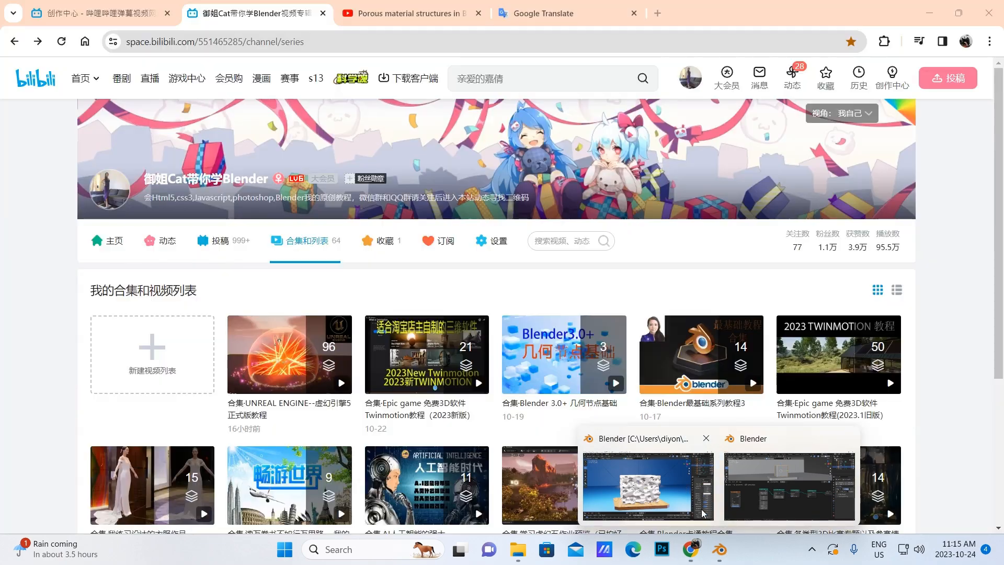
{"action": "left_click", "coordinate": [666, 484]}
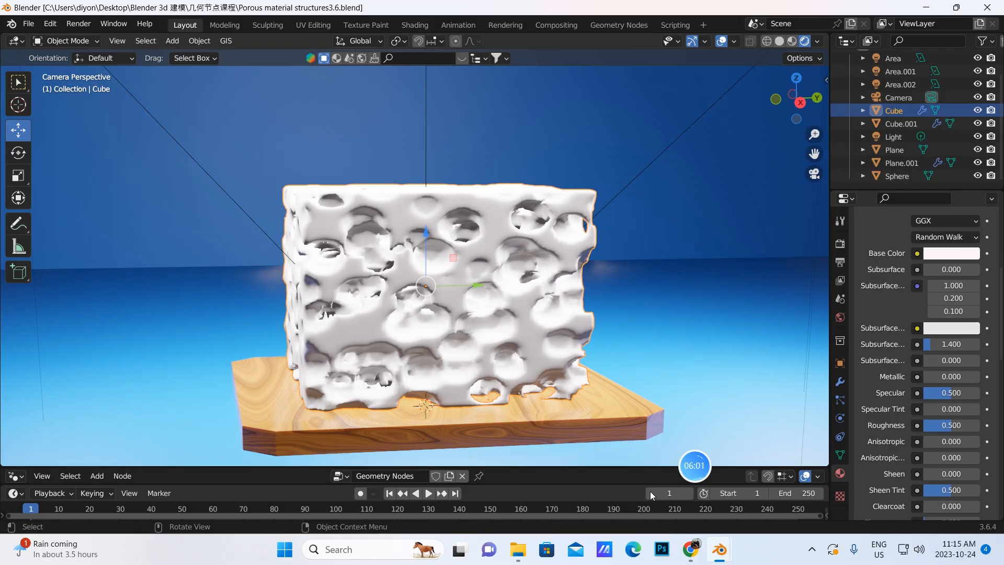
{"action": "mouse_move", "coordinate": [720, 549]}
{"action": "left_click", "coordinate": [752, 521]}
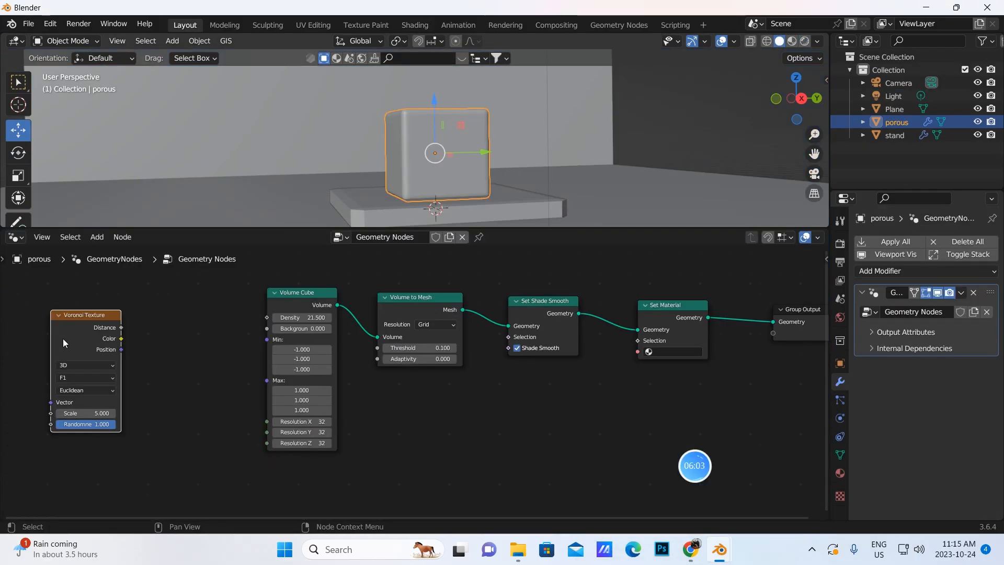
Step: In Chrome, open the Blender最基础系列教程2 collection from page 2 of the bilibili channel's series list, and return to the working Blender file
{"action": "left_click", "coordinate": [690, 549]}
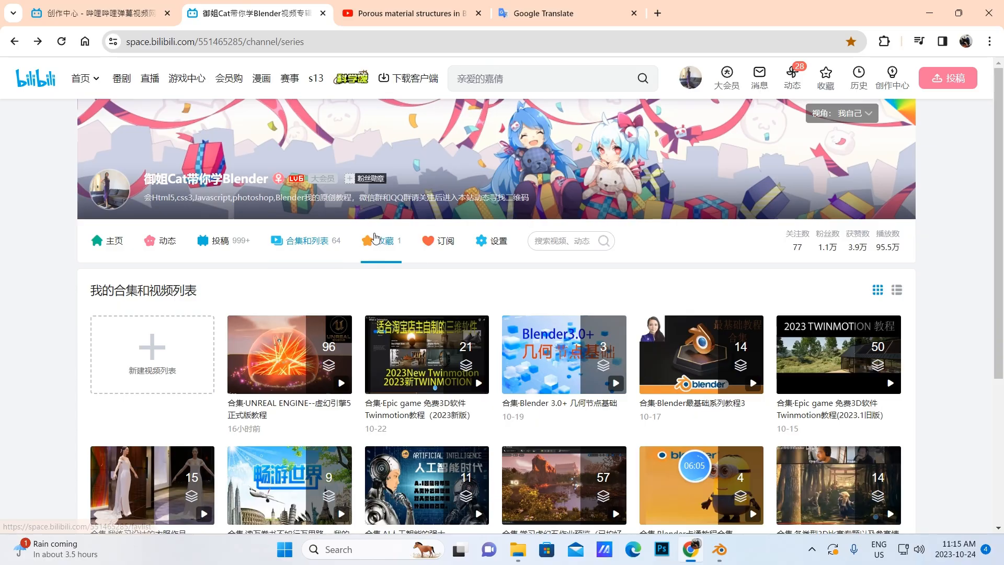
{"action": "mouse_move", "coordinate": [679, 97]}
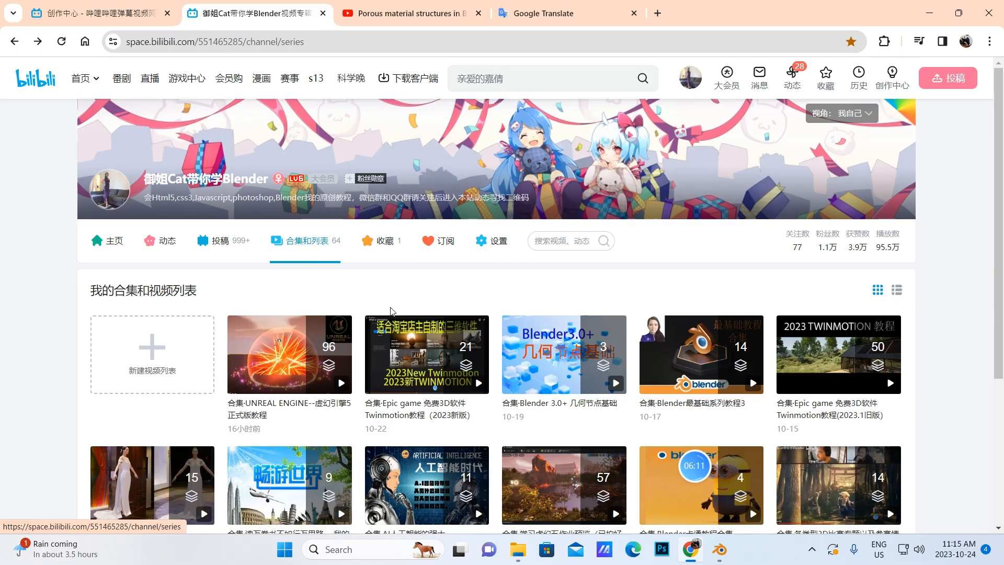
{"action": "scroll", "coordinate": [392, 313], "scroll_direction": "down", "scroll_amount": 5}
{"action": "left_click", "coordinate": [385, 497]}
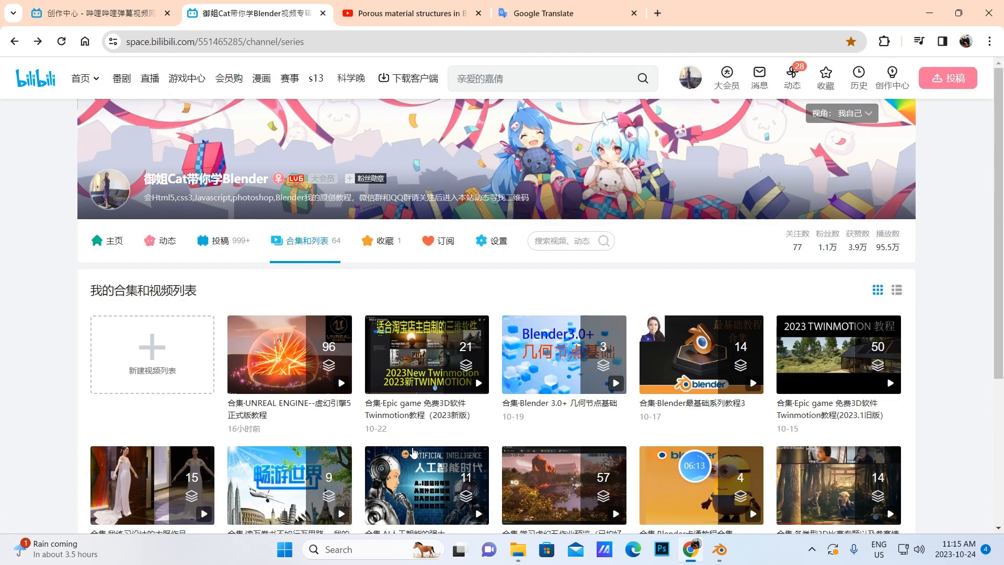
{"action": "scroll", "coordinate": [164, 268], "scroll_direction": "down", "scroll_amount": 5}
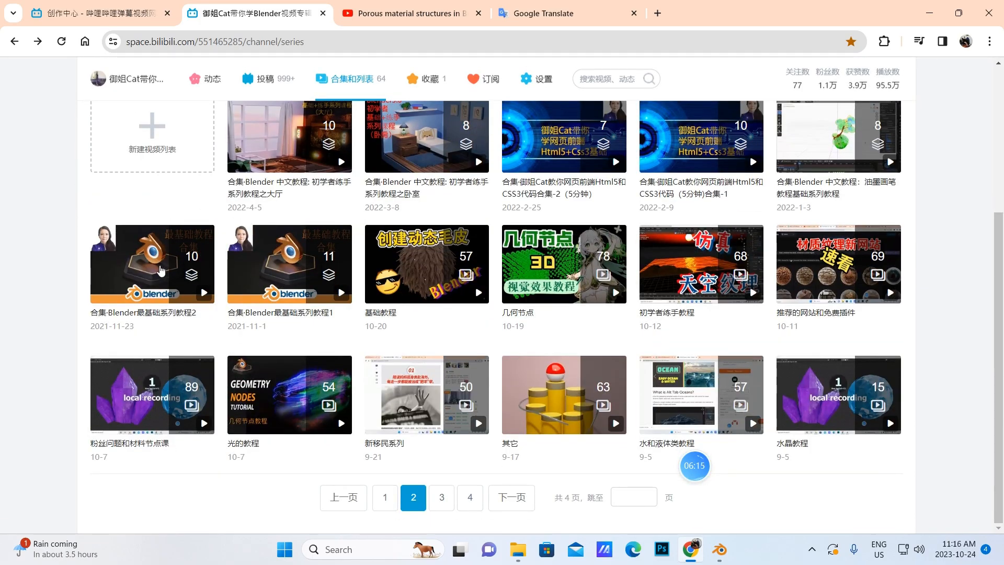
{"action": "left_click", "coordinate": [164, 268]}
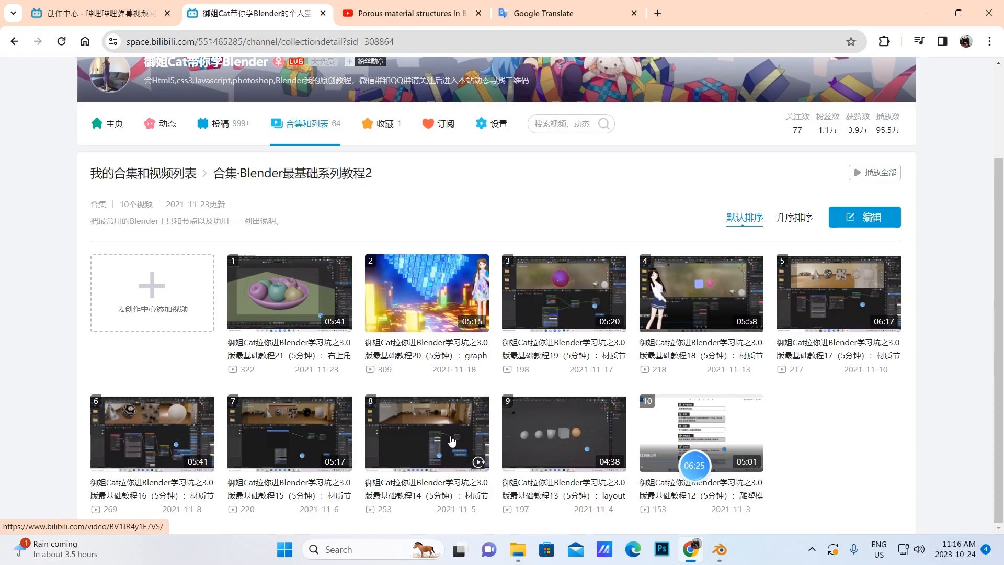
{"action": "mouse_move", "coordinate": [720, 549]}
{"action": "left_click", "coordinate": [746, 522]}
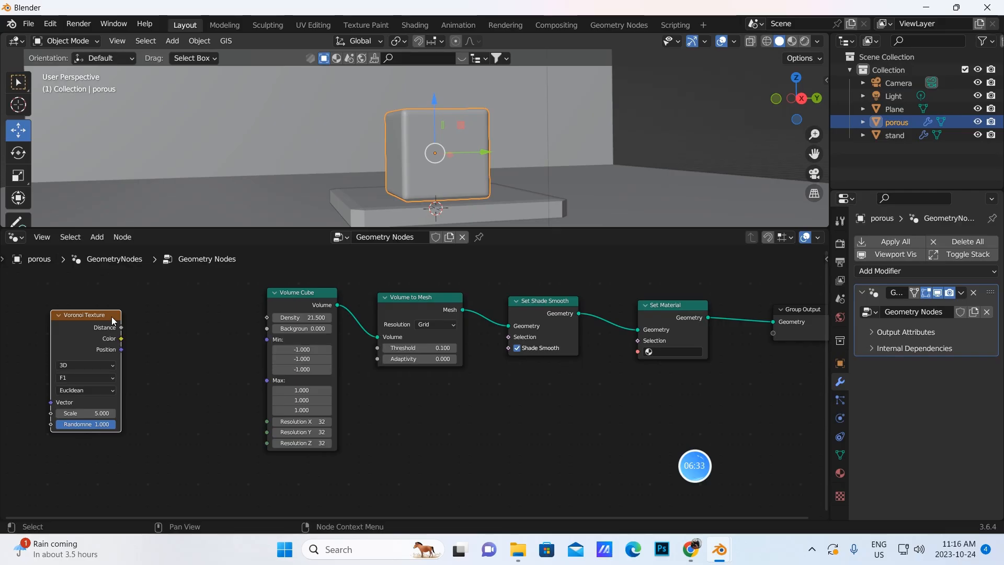
Step: Move the Voronoi Texture node further left and place a Color Ramp node between it and Volume Cube
{"action": "left_click_drag", "start_coordinate": [111, 316], "coordinate": [65, 301]}
{"action": "left_click", "coordinate": [96, 236]}
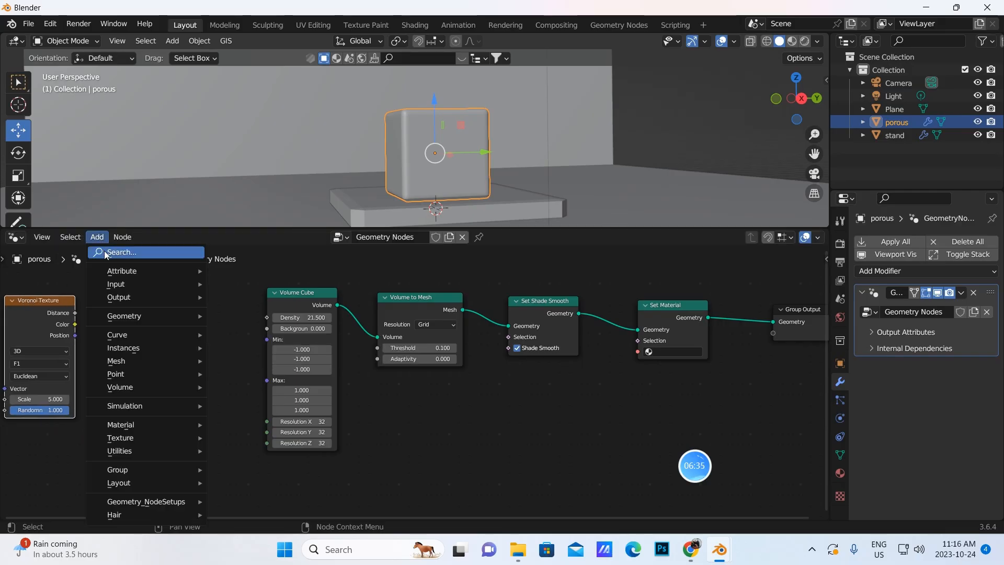
{"action": "left_click", "coordinate": [101, 252]}
{"action": "type", "text": "color"}
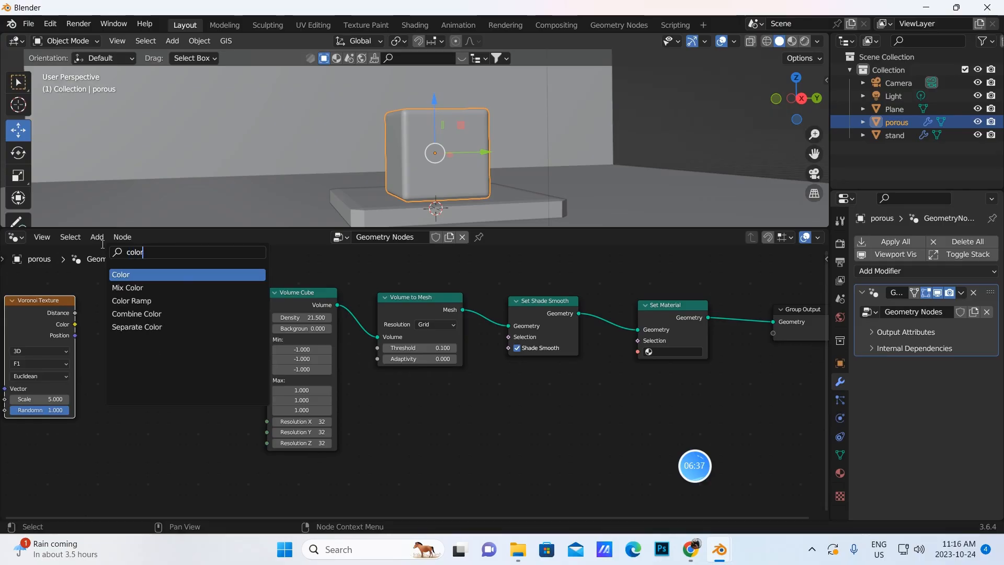
{"action": "left_click", "coordinate": [134, 301]}
{"action": "left_click", "coordinate": [136, 365]}
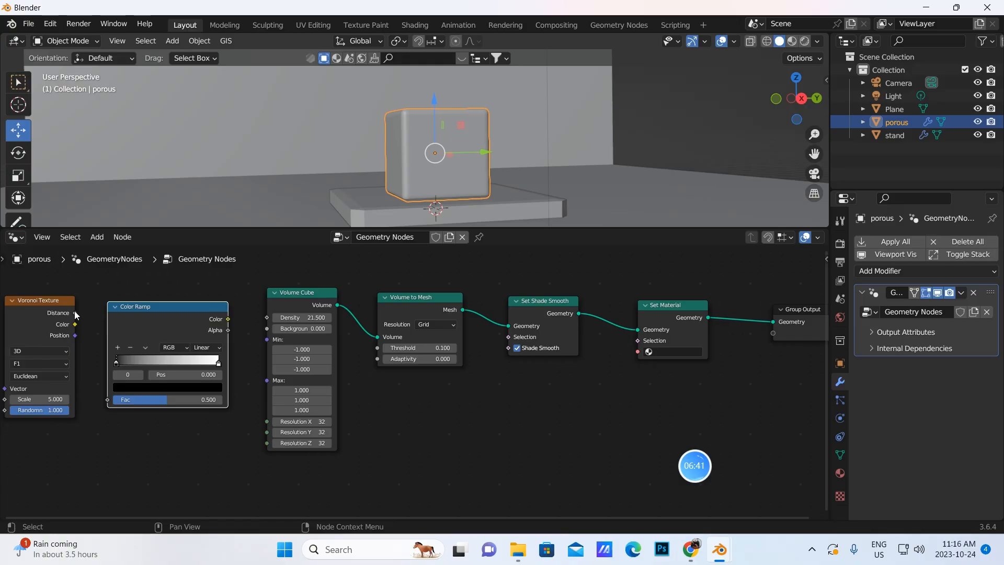
Step: Connect Voronoi Texture's Distance to the Color Ramp's Fac, and the ramp's Color to Volume Cube's Density
{"action": "left_click_drag", "start_coordinate": [75, 312], "coordinate": [114, 399]}
{"action": "left_click_drag", "start_coordinate": [229, 320], "coordinate": [269, 320]}
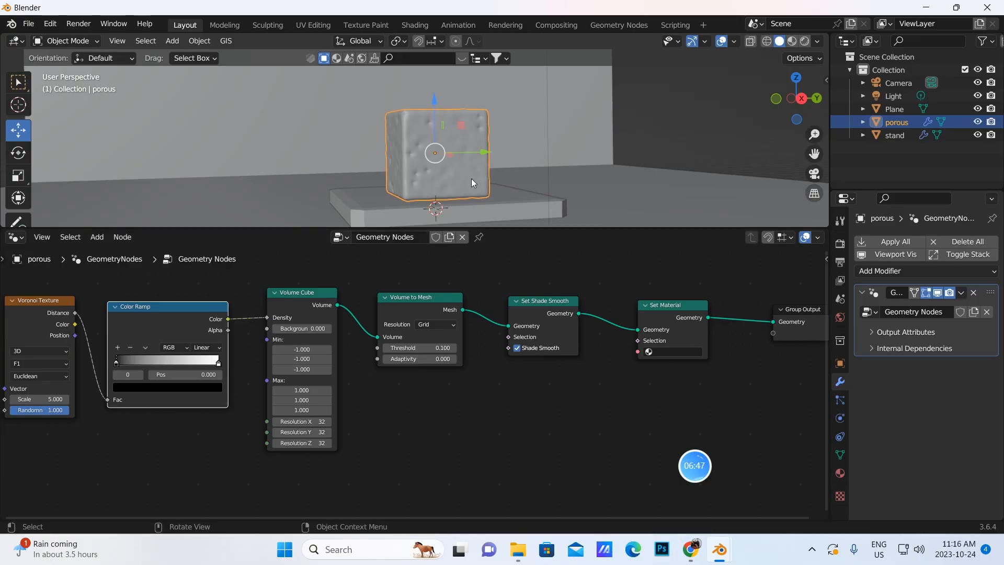
{"action": "scroll", "coordinate": [466, 184], "scroll_direction": "up", "scroll_amount": 4}
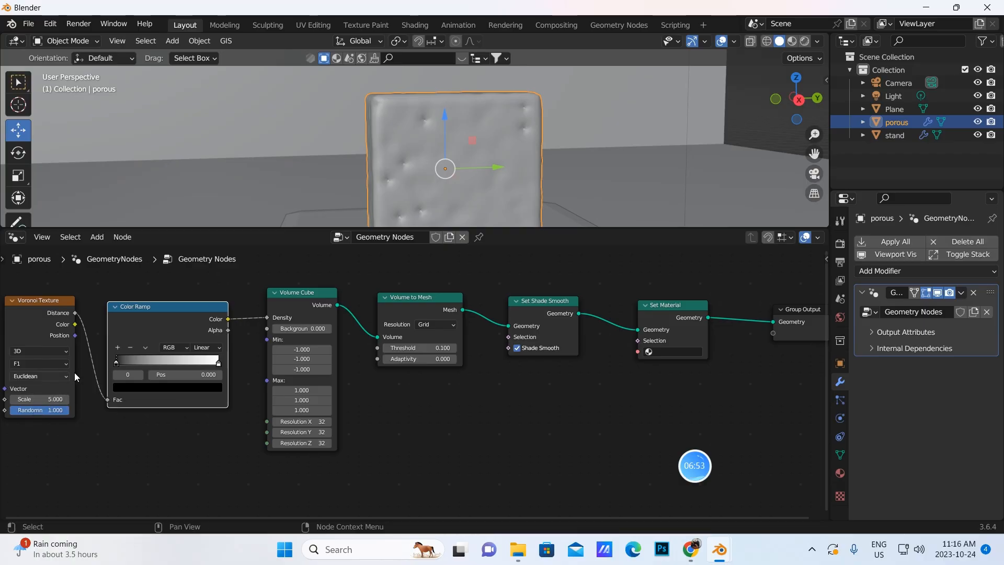
Step: Move the Color Ramp's black stop to position 0.484 and its white stop to 0.724
{"action": "left_click_drag", "start_coordinate": [115, 365], "coordinate": [169, 357]}
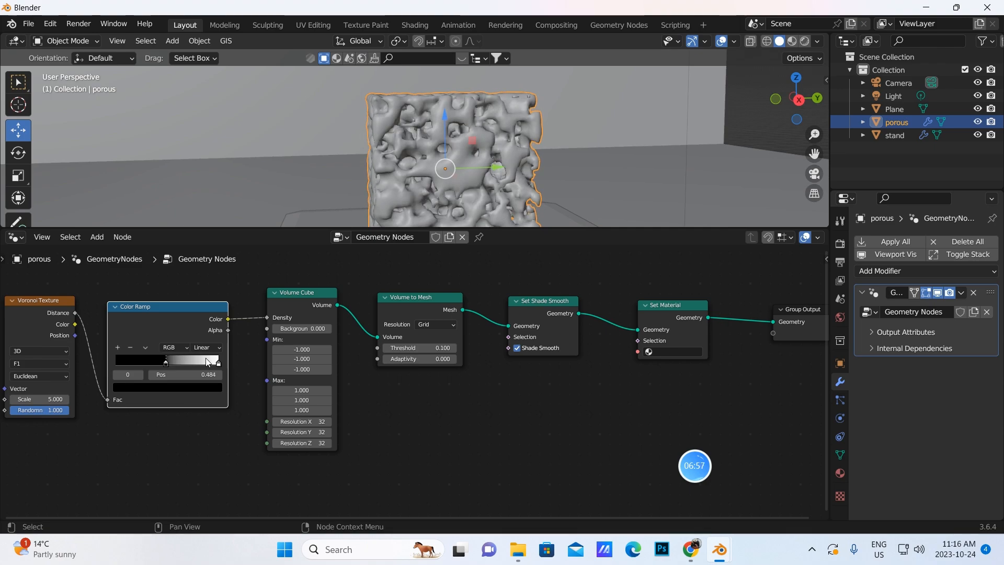
{"action": "left_click_drag", "start_coordinate": [218, 364], "coordinate": [191, 361]}
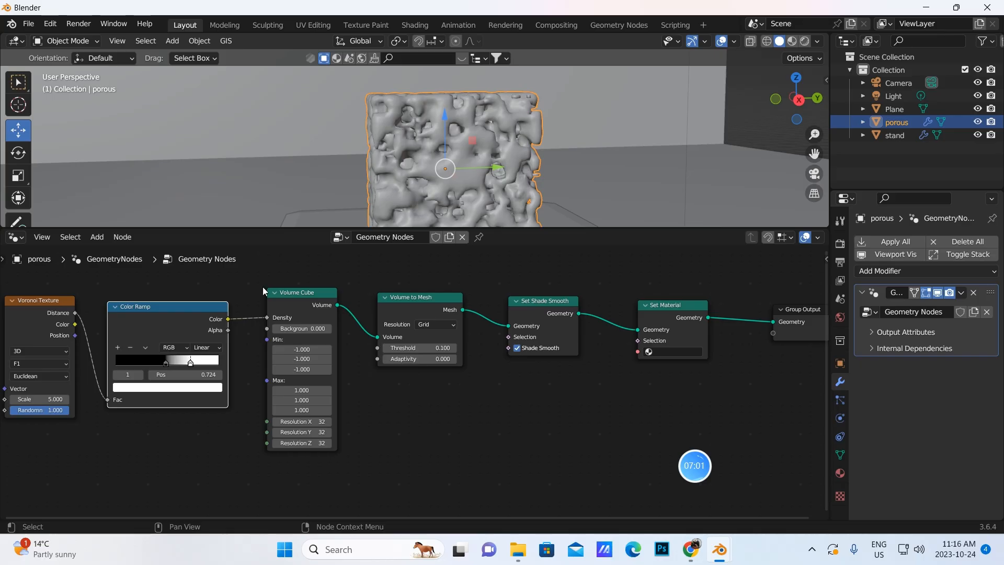
{"action": "middle_click_drag", "start_coordinate": [462, 183], "coordinate": [423, 167]}
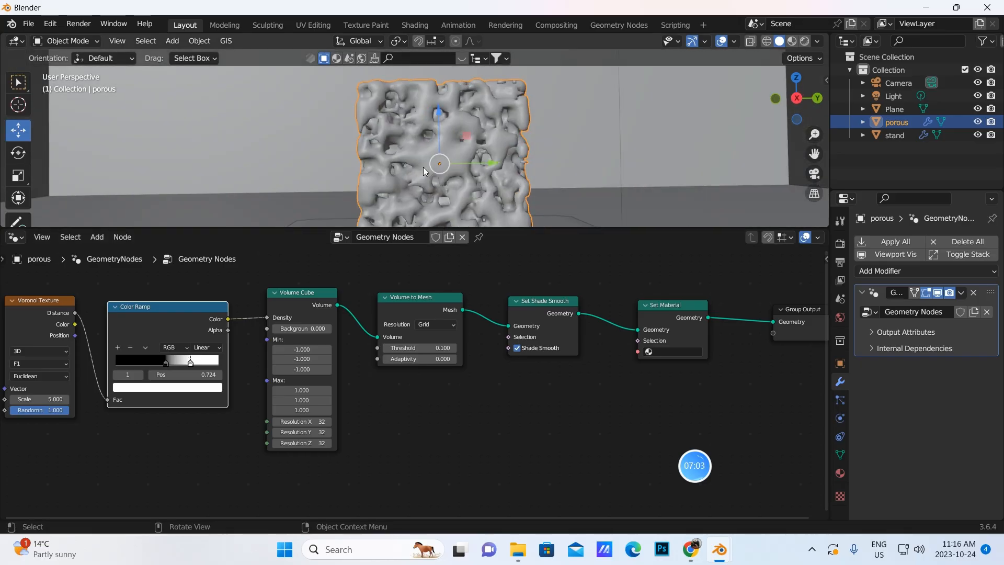
Step: Try the Smooth F1 feature on the Voronoi Texture node, inspect the cube's surface, and restore F1
{"action": "left_click", "coordinate": [67, 363]}
{"action": "left_click", "coordinate": [46, 387]}
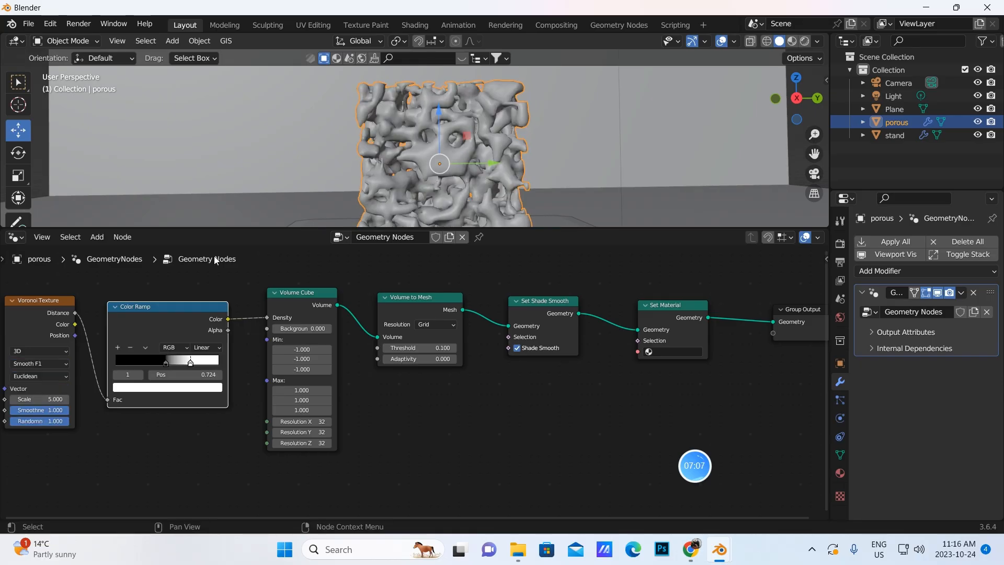
{"action": "scroll", "coordinate": [444, 165], "scroll_direction": "down", "scroll_amount": 3}
{"action": "scroll", "coordinate": [443, 164], "scroll_direction": "up", "scroll_amount": 2}
{"action": "scroll", "coordinate": [443, 164], "scroll_direction": "up", "scroll_amount": 3}
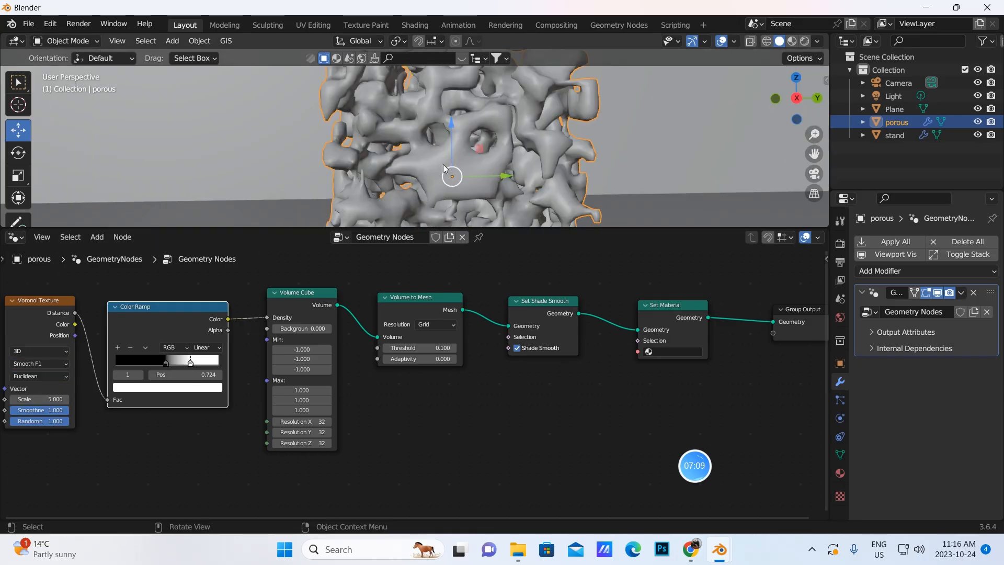
{"action": "scroll", "coordinate": [443, 164], "scroll_direction": "down", "scroll_amount": 3}
{"action": "left_click", "coordinate": [68, 365]}
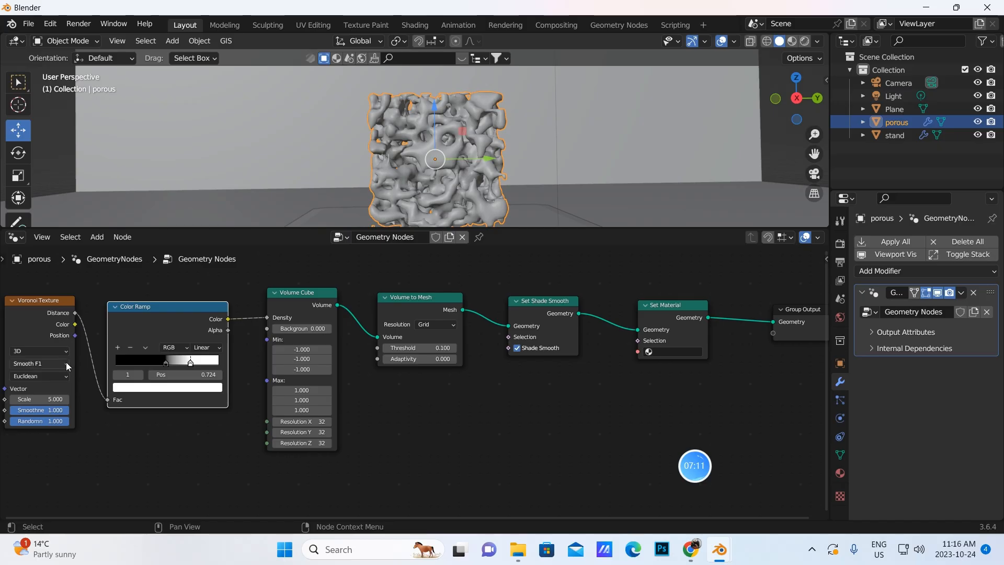
{"action": "left_click", "coordinate": [46, 368]}
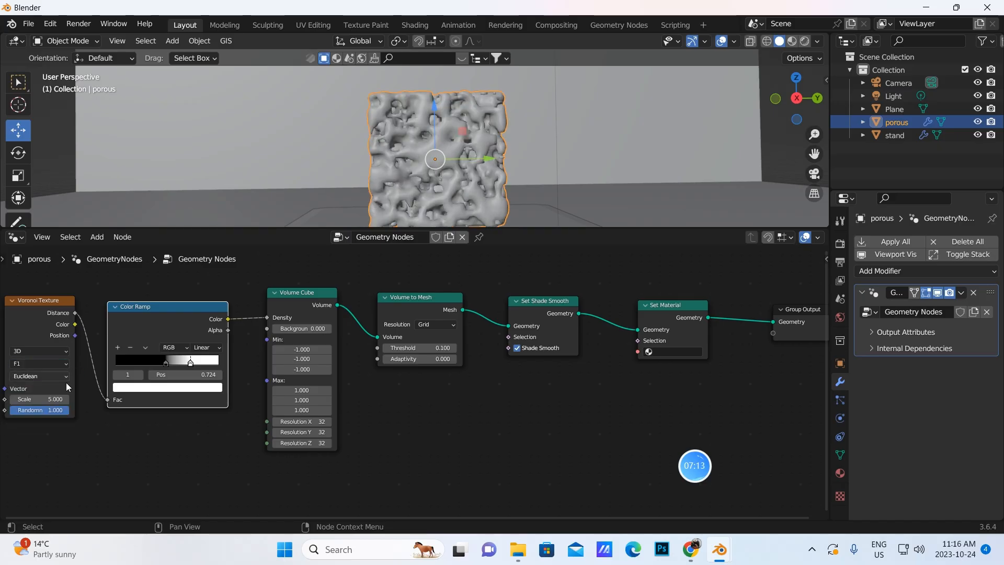
Step: Set the Voronoi Texture node's Scale to 3.5 and inspect the porous cube from an angle
{"action": "left_click_drag", "start_coordinate": [39, 399], "coordinate": [23, 399]}
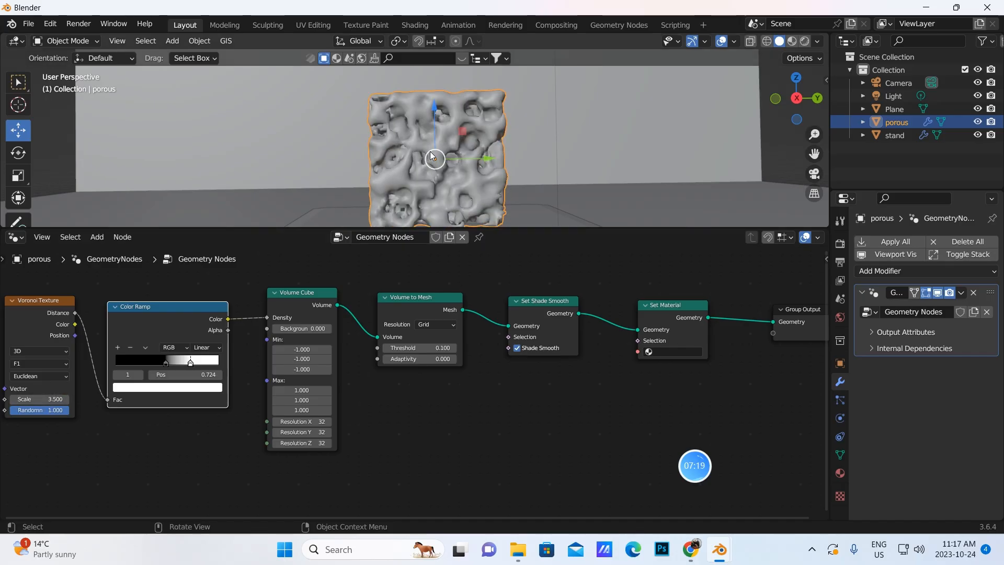
{"action": "middle_click_drag", "start_coordinate": [434, 157], "coordinate": [461, 163]}
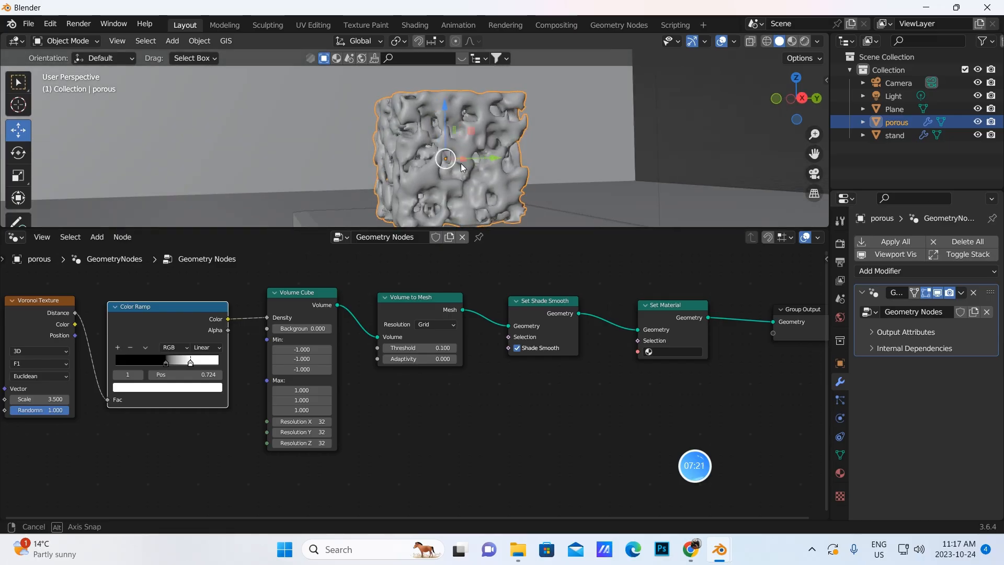
{"action": "scroll", "coordinate": [460, 163], "scroll_direction": "down", "scroll_amount": 3}
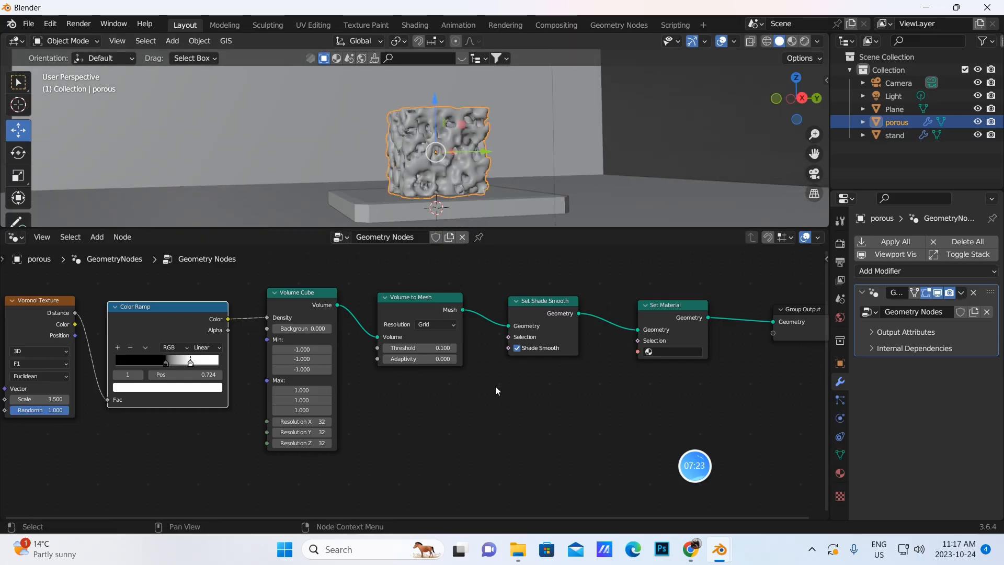
Step: Add a Position node and place it unconnected to the lower left of the Voronoi Texture node
{"action": "middle_click_drag", "start_coordinate": [496, 388], "coordinate": [696, 374]}
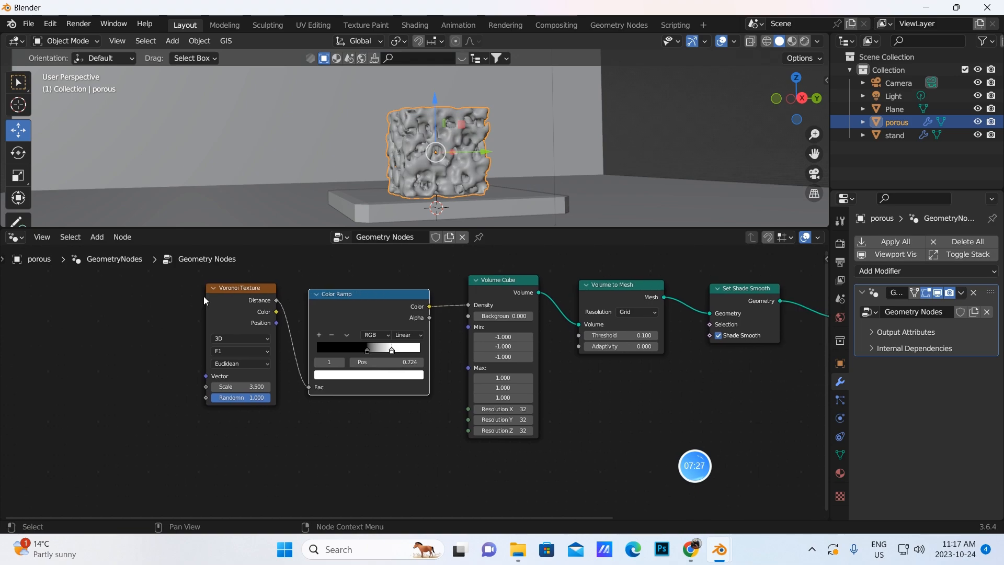
{"action": "left_click", "coordinate": [97, 240]}
{"action": "left_click", "coordinate": [114, 255]}
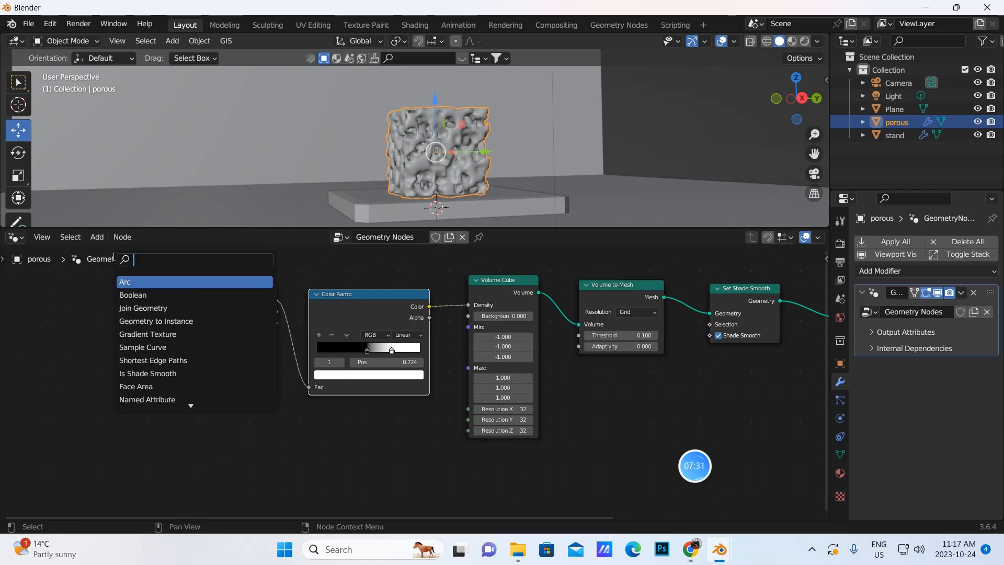
{"action": "type", "text": "posi"}
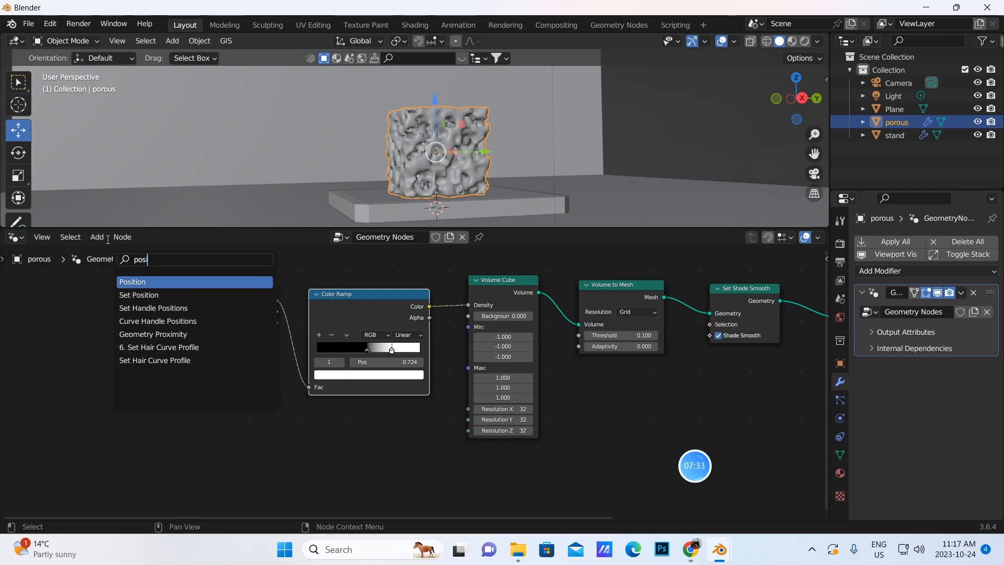
{"action": "left_click", "coordinate": [125, 279]}
{"action": "left_click", "coordinate": [48, 453]}
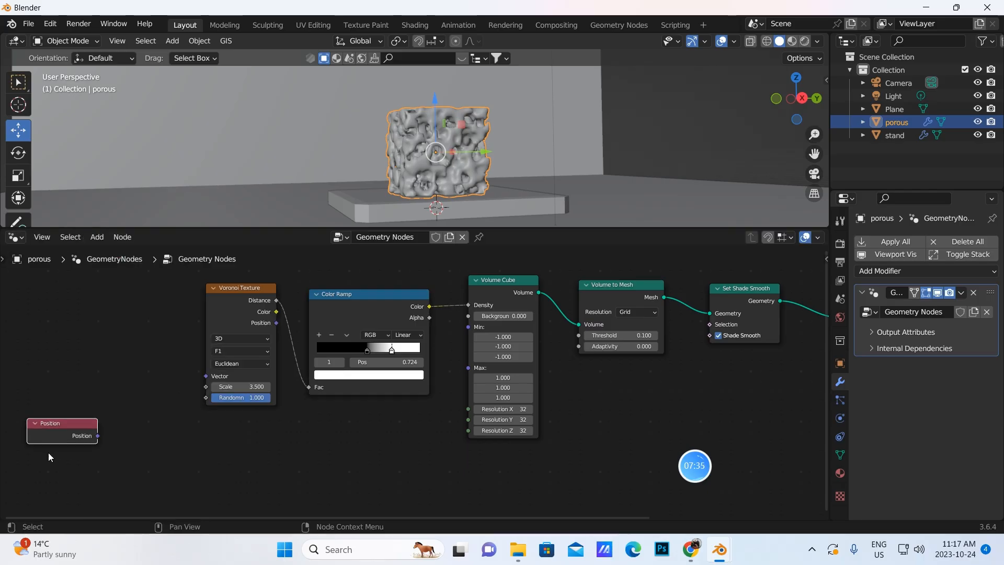
Step: Add a Vector Math node and place it unconnected between the Position and Voronoi Texture nodes
{"action": "left_click", "coordinate": [95, 240]}
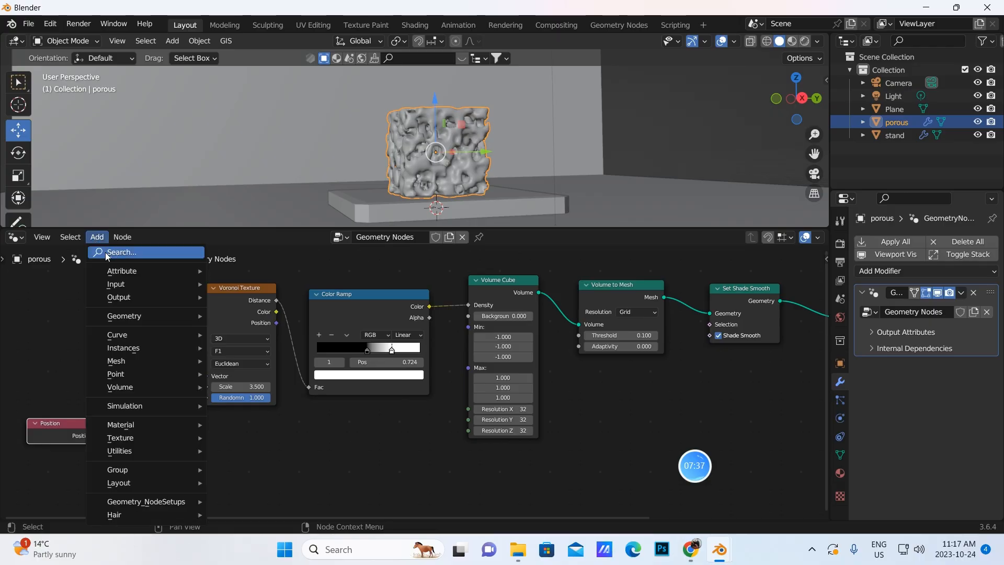
{"action": "left_click", "coordinate": [105, 252]}
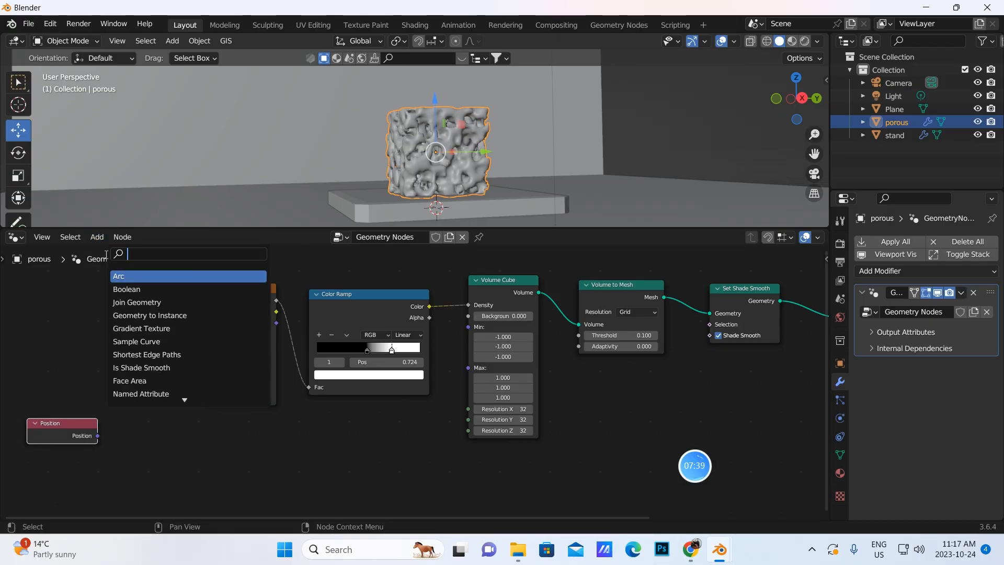
{"action": "type", "text": "ve"}
{"action": "left_click", "coordinate": [147, 290]}
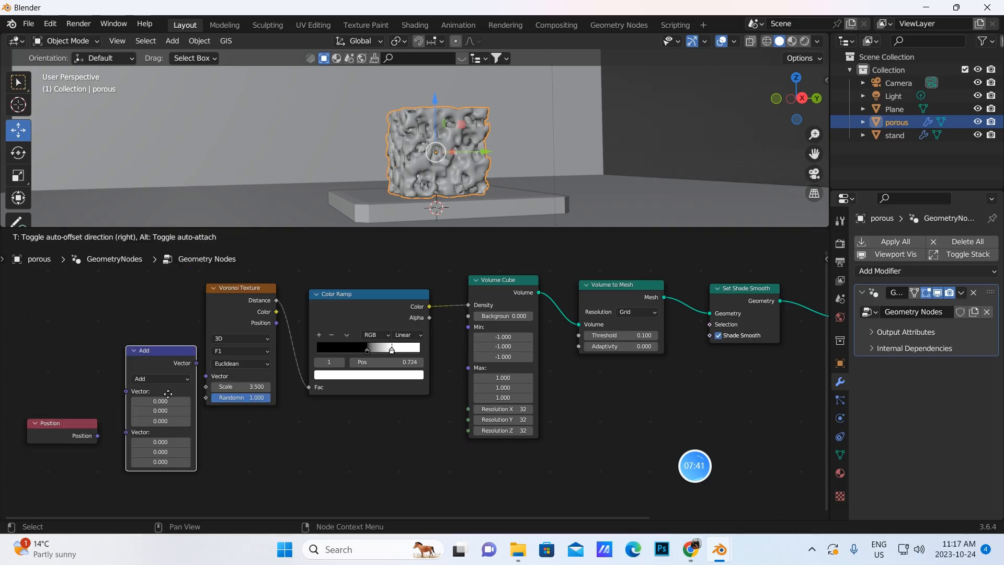
{"action": "left_click", "coordinate": [163, 417]}
Step: Place the Vector Math node between the Position and Voronoi Texture nodes and set its operation to Multiply
{"action": "left_click", "coordinate": [178, 405]}
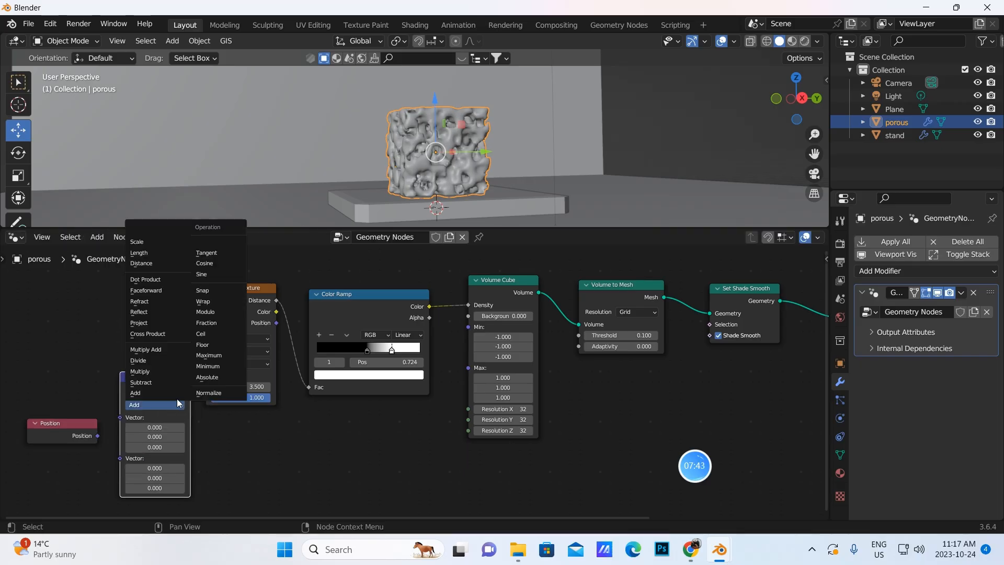
{"action": "left_click", "coordinate": [207, 253]}
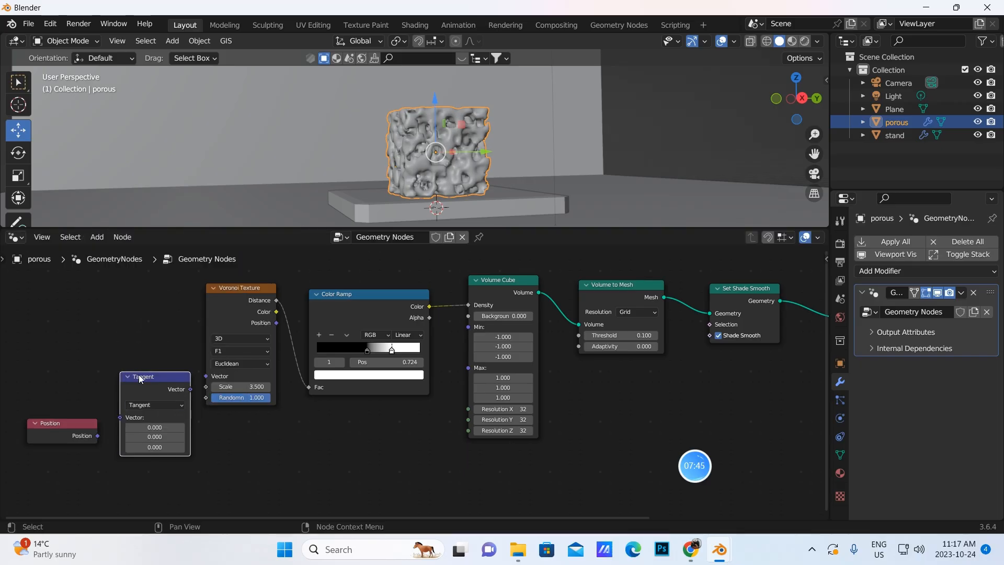
{"action": "left_click", "coordinate": [180, 406]}
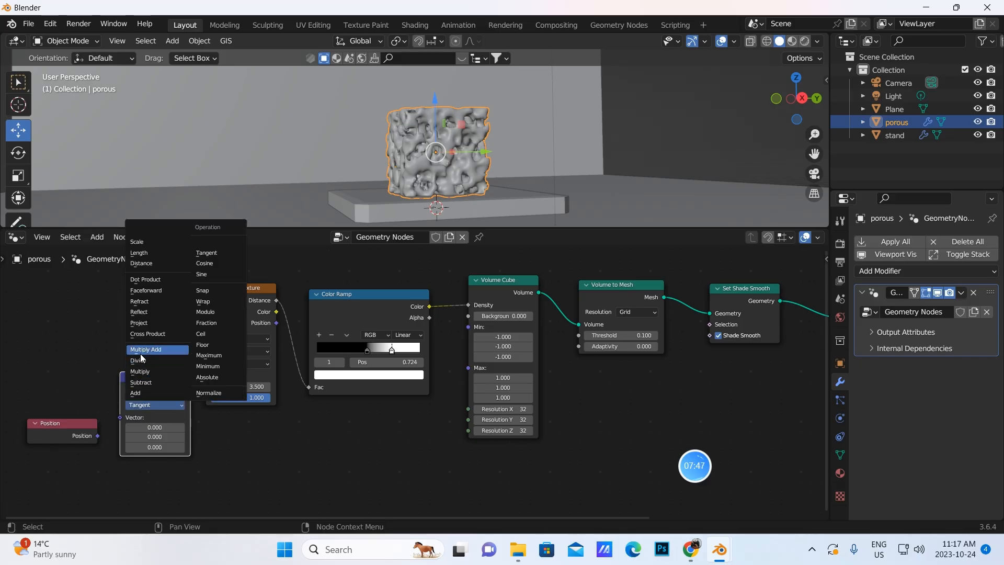
{"action": "left_click", "coordinate": [141, 372]}
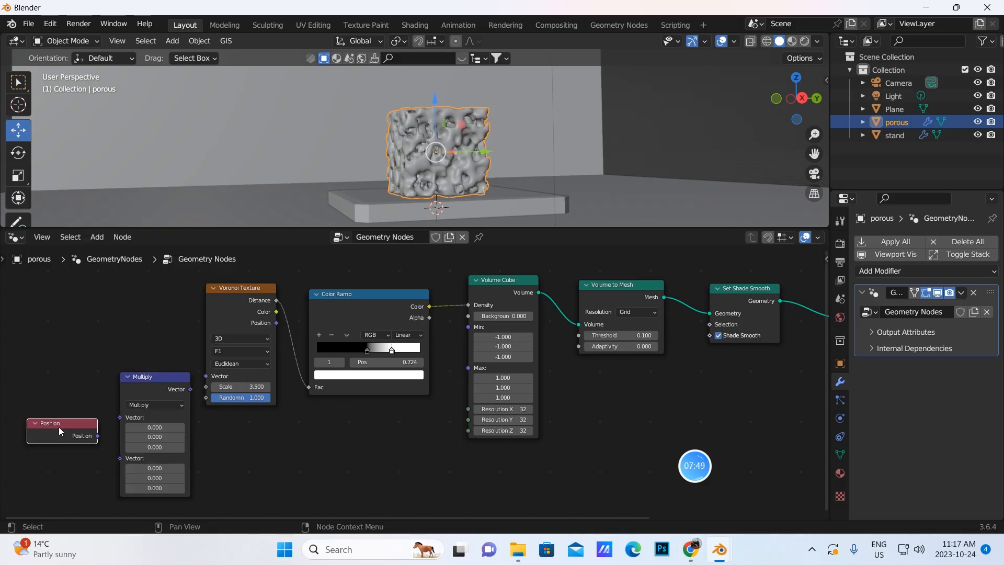
Step: Shift the Position and Multiply nodes away from the Voronoi Texture, then link Position through Multiply into the Voronoi Texture's Vector input
{"action": "left_click_drag", "start_coordinate": [59, 427], "coordinate": [32, 417]}
{"action": "left_click_drag", "start_coordinate": [152, 381], "coordinate": [137, 372]}
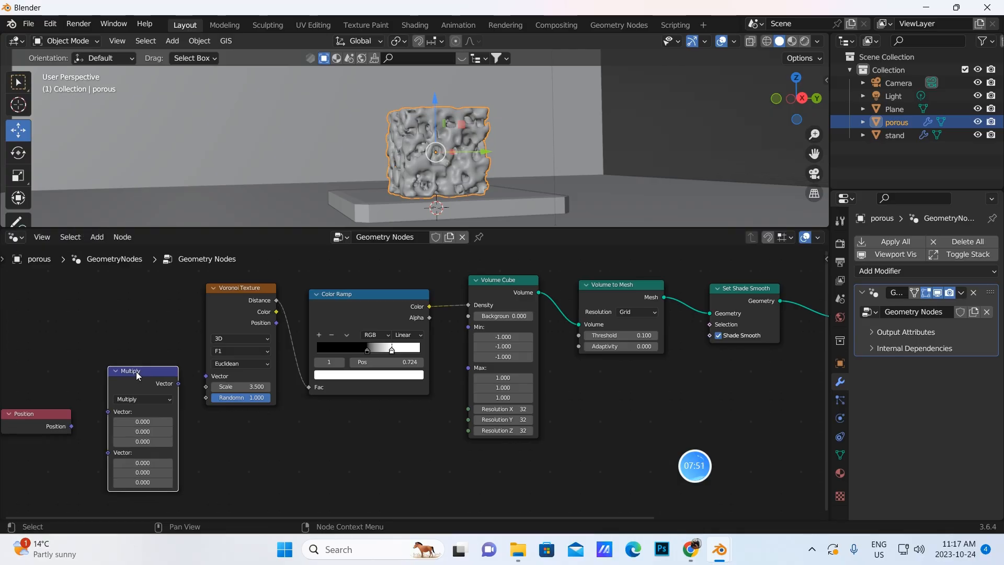
{"action": "left_click_drag", "start_coordinate": [71, 426], "coordinate": [109, 416]}
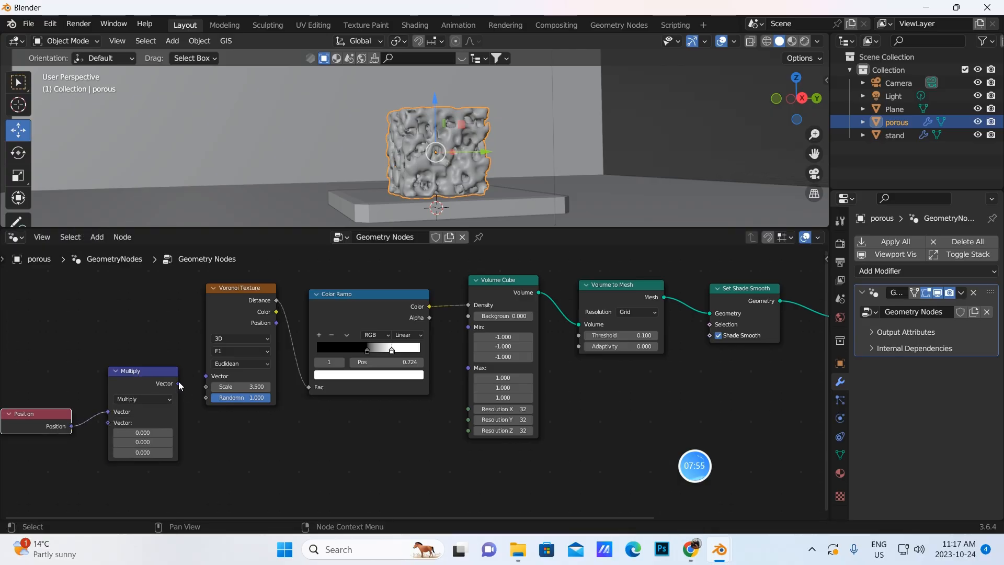
{"action": "left_click_drag", "start_coordinate": [178, 384], "coordinate": [206, 376]}
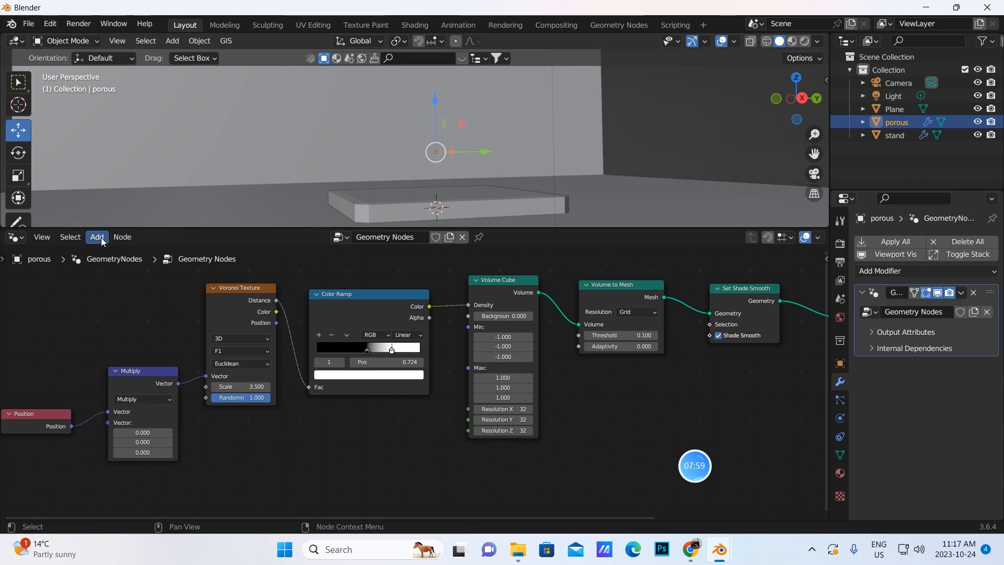
Step: Set the X and Y components of the Multiply node's second vector to 1 and inspect the cube from an angle
{"action": "left_click", "coordinate": [143, 433]}
{"action": "key", "text": "BackSpace"}
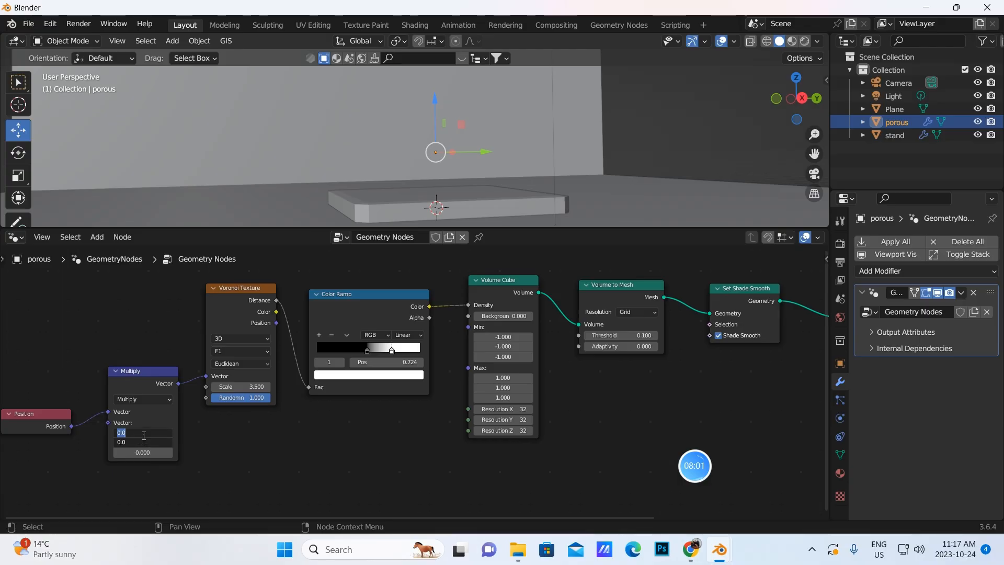
{"action": "type", "text": "1"}
{"action": "key", "text": "Return"}
{"action": "left_click", "coordinate": [140, 452]}
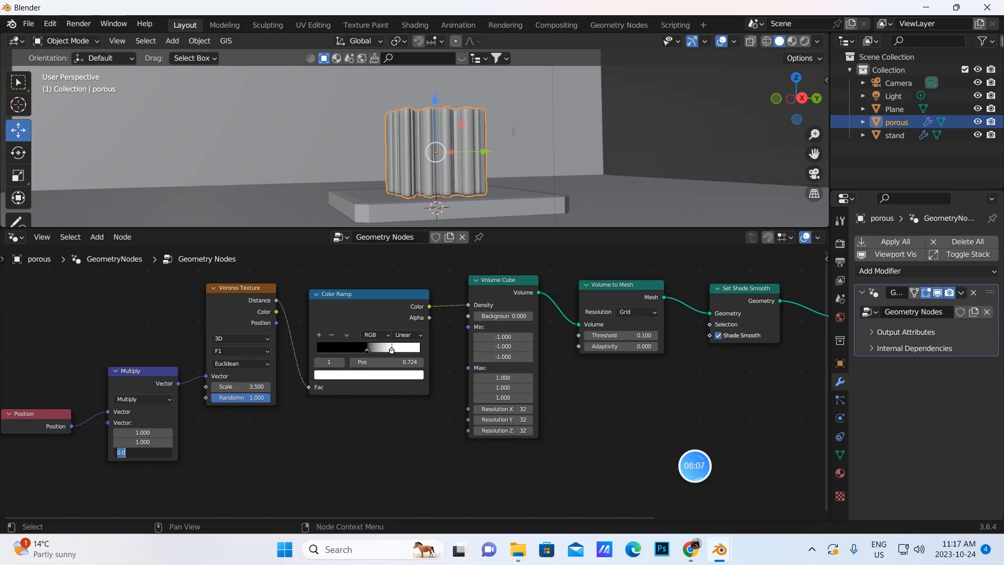
{"action": "key", "text": "Return"}
{"action": "middle_click_drag", "start_coordinate": [512, 131], "coordinate": [491, 172]}
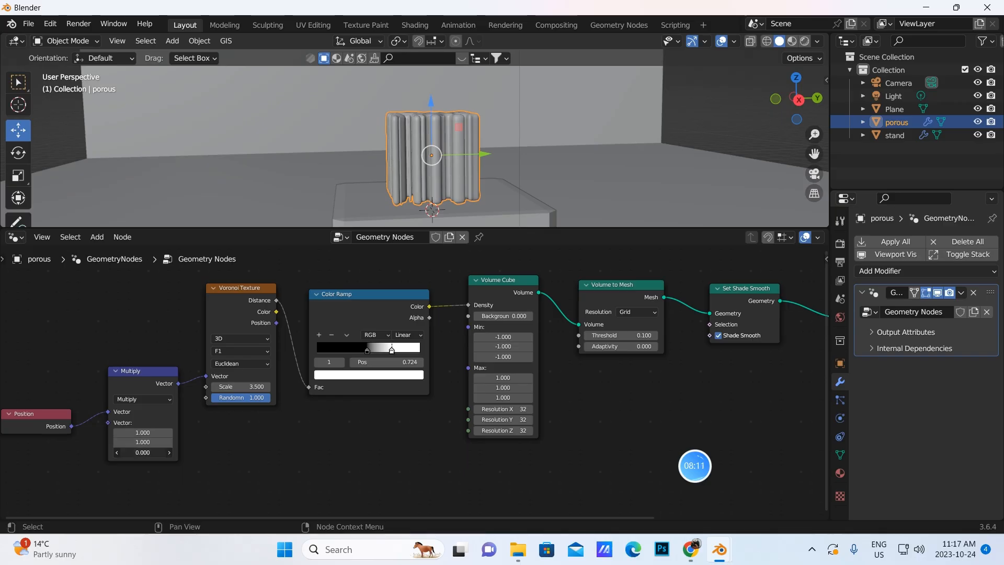
Step: Set the Z component of the Multiply node's second vector to 58.2 and inspect the cube up close
{"action": "left_click", "coordinate": [135, 452]}
{"action": "key", "text": "BackSpace"}
{"action": "type", "text": "58.2"}
{"action": "key", "text": "Return"}
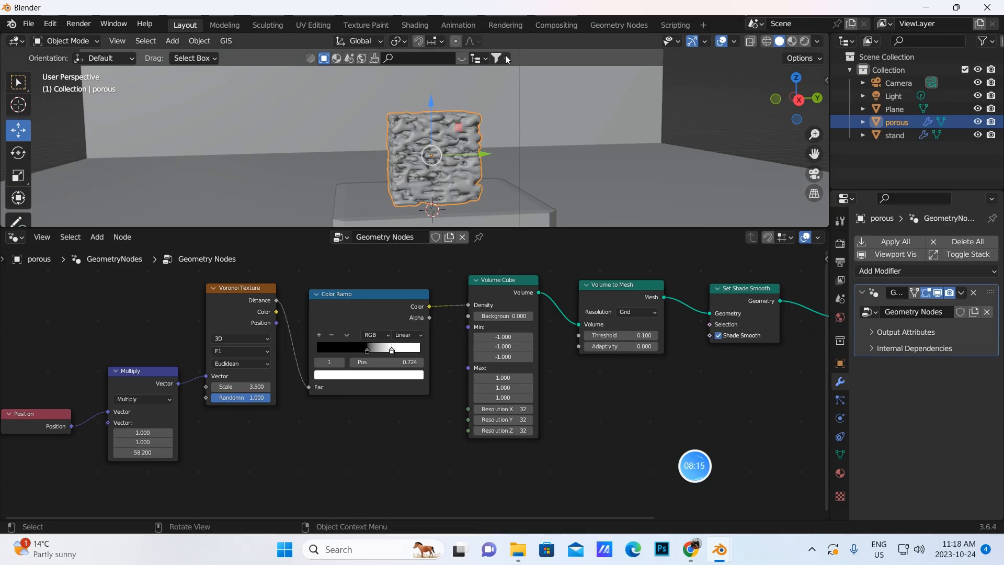
{"action": "scroll", "coordinate": [517, 145], "scroll_direction": "up", "scroll_amount": 3}
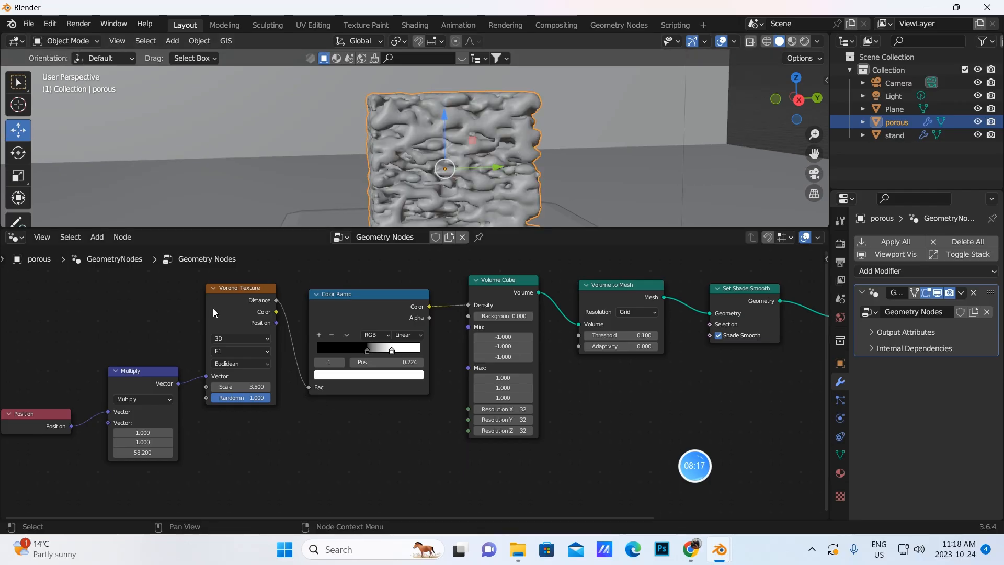
Step: Add an Integer node beside the Volume Cube node and connect it to Resolution X, Y and Z
{"action": "left_click", "coordinate": [97, 237]}
{"action": "left_click", "coordinate": [108, 253]}
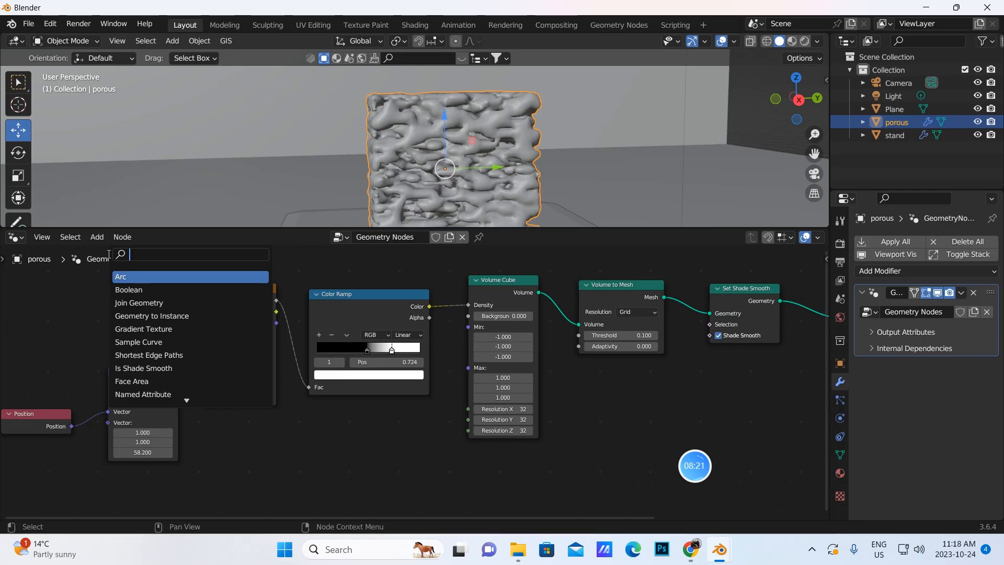
{"action": "type", "text": "integ"}
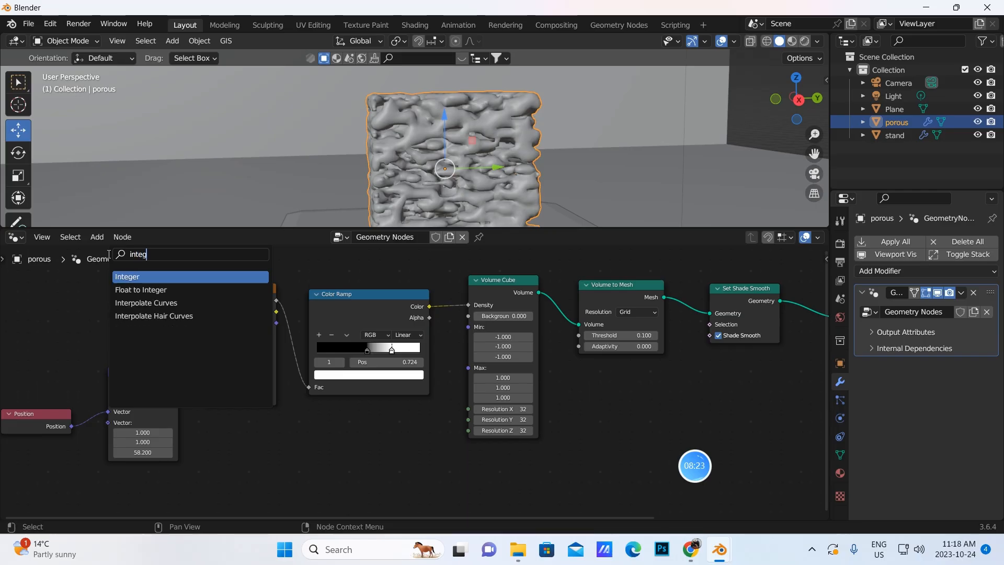
{"action": "key", "text": "Return"}
{"action": "left_click", "coordinate": [426, 443]}
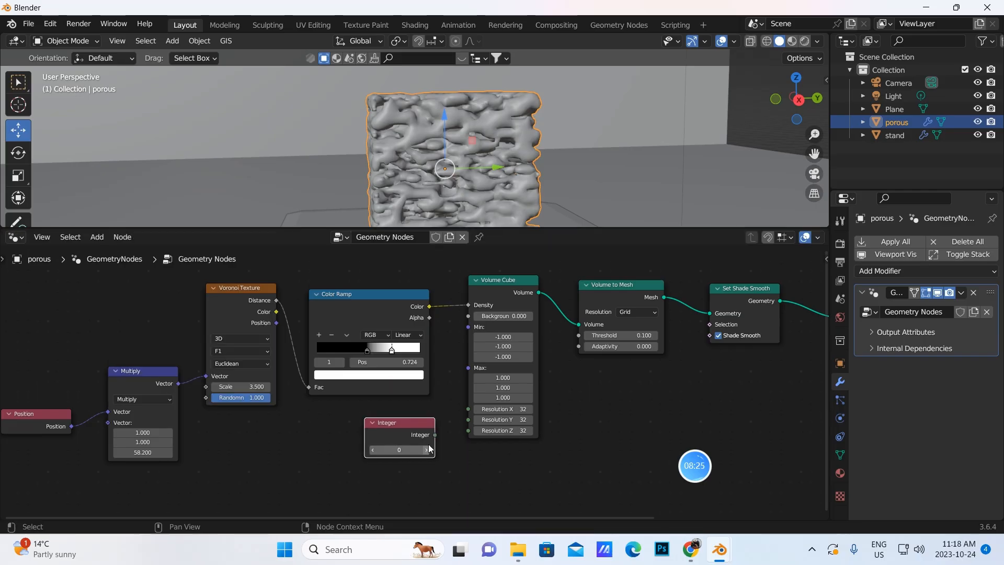
{"action": "left_click_drag", "start_coordinate": [435, 434], "coordinate": [467, 430]}
Step: Set the Integer node's value to 64 and inspect the cube's surface detail
{"action": "left_click", "coordinate": [403, 450]}
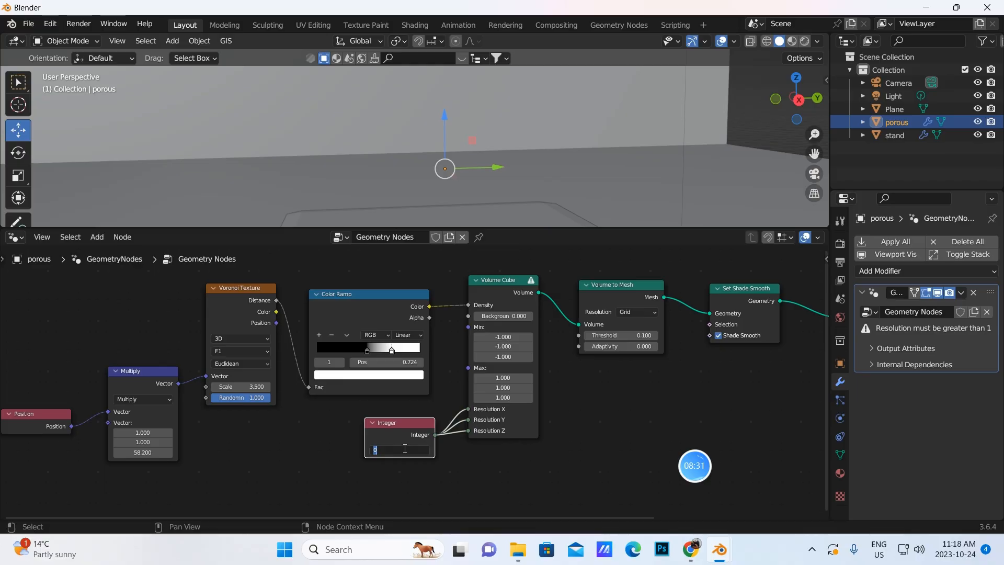
{"action": "type", "text": "64"}
{"action": "key", "text": "Return"}
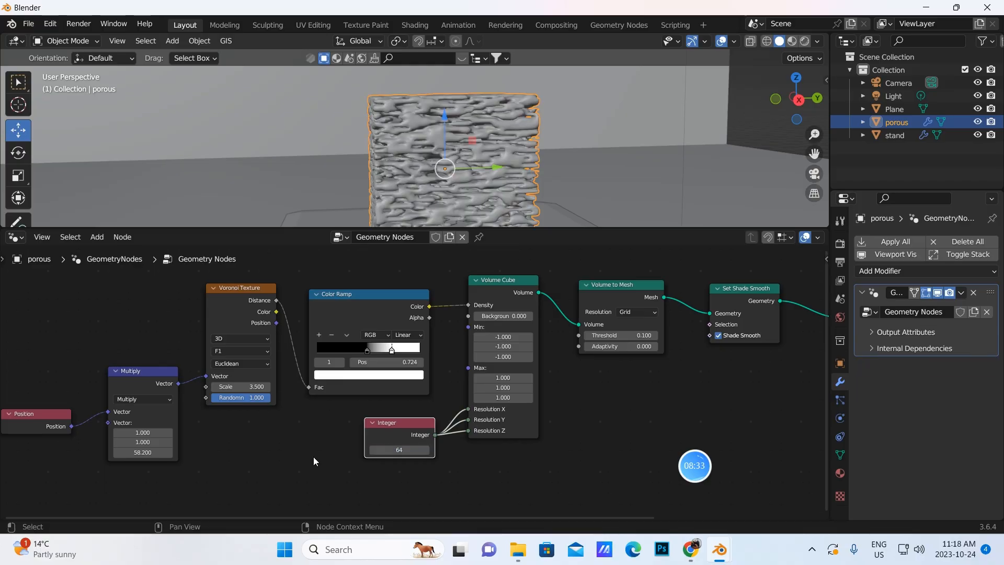
{"action": "scroll", "coordinate": [459, 136], "scroll_direction": "down", "scroll_amount": 2}
{"action": "scroll", "coordinate": [472, 140], "scroll_direction": "up", "scroll_amount": 2}
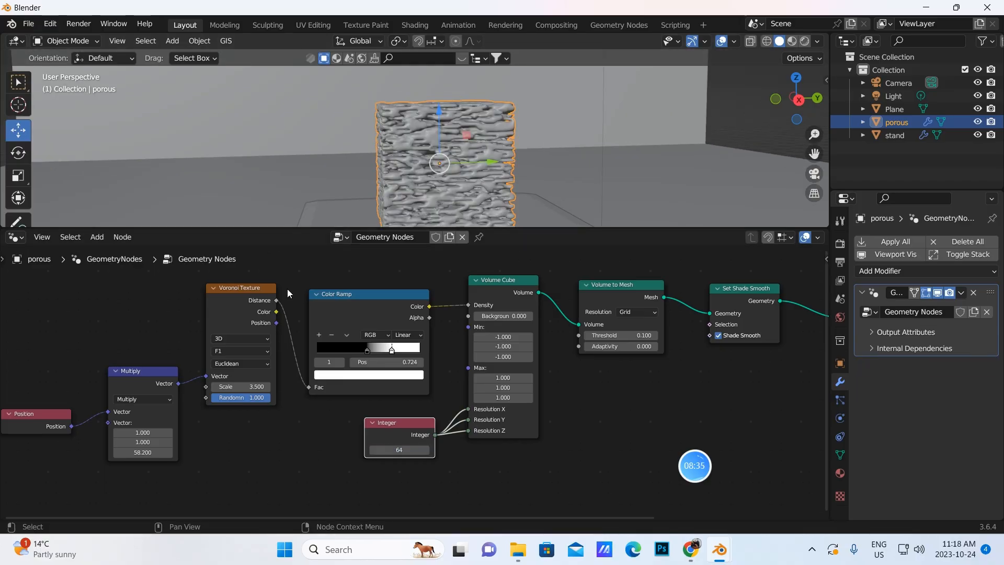
Step: Reduce the Integer node's value to 23 and inspect the cube on its stand
{"action": "left_click_drag", "start_coordinate": [411, 450], "coordinate": [368, 450]}
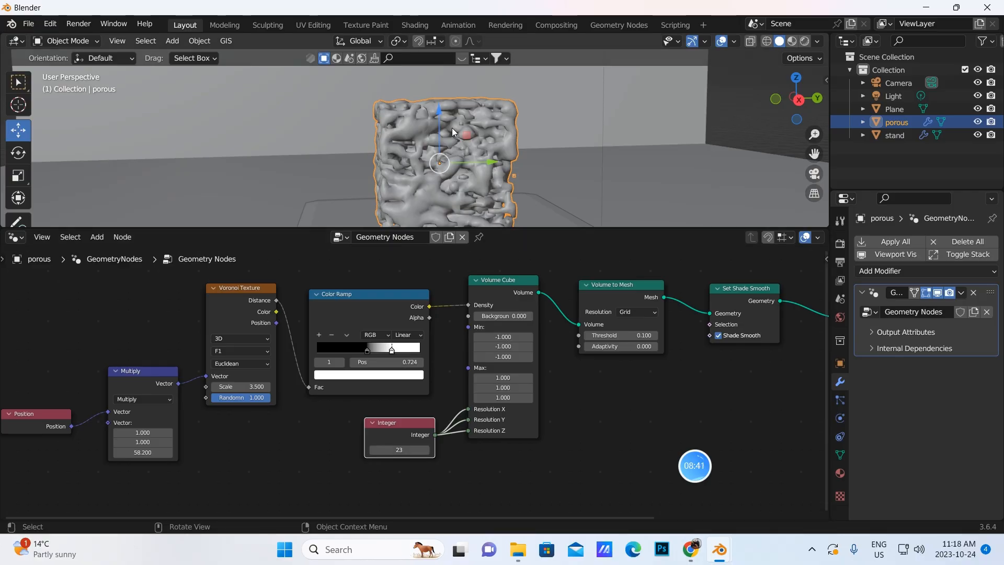
{"action": "scroll", "coordinate": [457, 141], "scroll_direction": "down", "scroll_amount": 2}
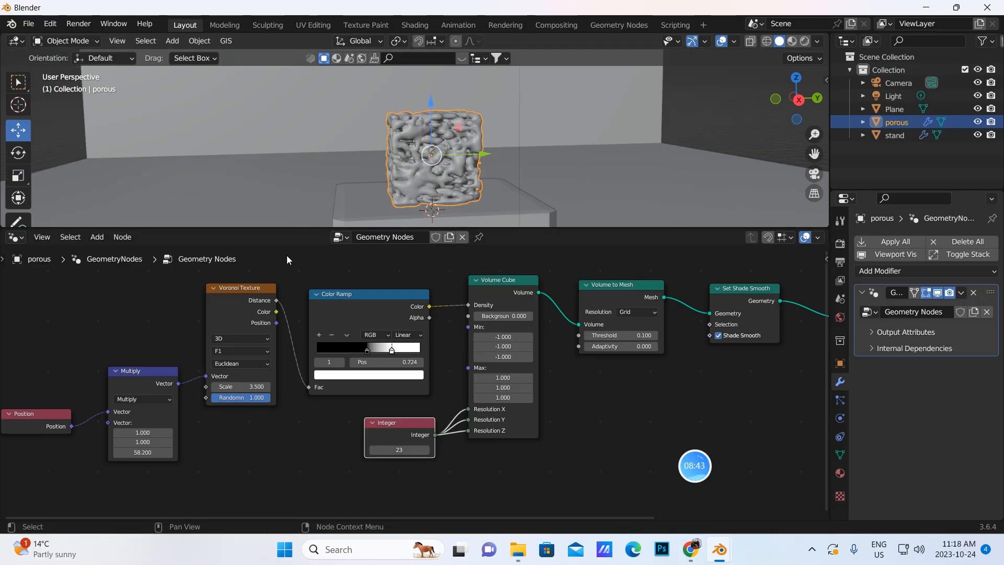
{"action": "mouse_move", "coordinate": [456, 161]}
{"action": "middle_mouse_down"}
{"action": "mouse_move", "coordinate": [431, 161]}
{"action": "mouse_move", "coordinate": [449, 165]}
{"action": "middle_mouse_up"}
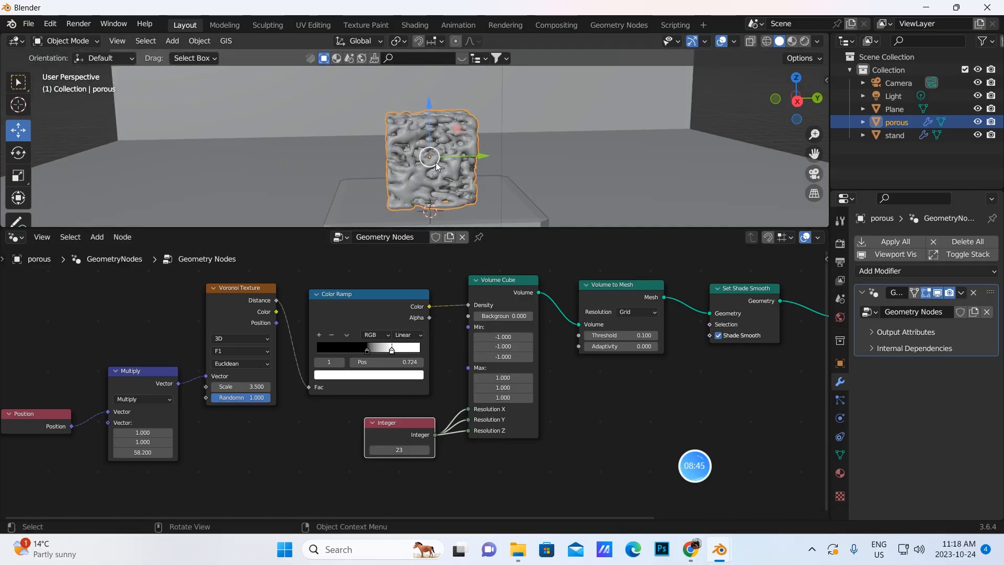
Step: Enlarge the 3D viewport and switch the node editor area below it to the Asset Browser
{"action": "left_click_drag", "start_coordinate": [521, 229], "coordinate": [521, 329]}
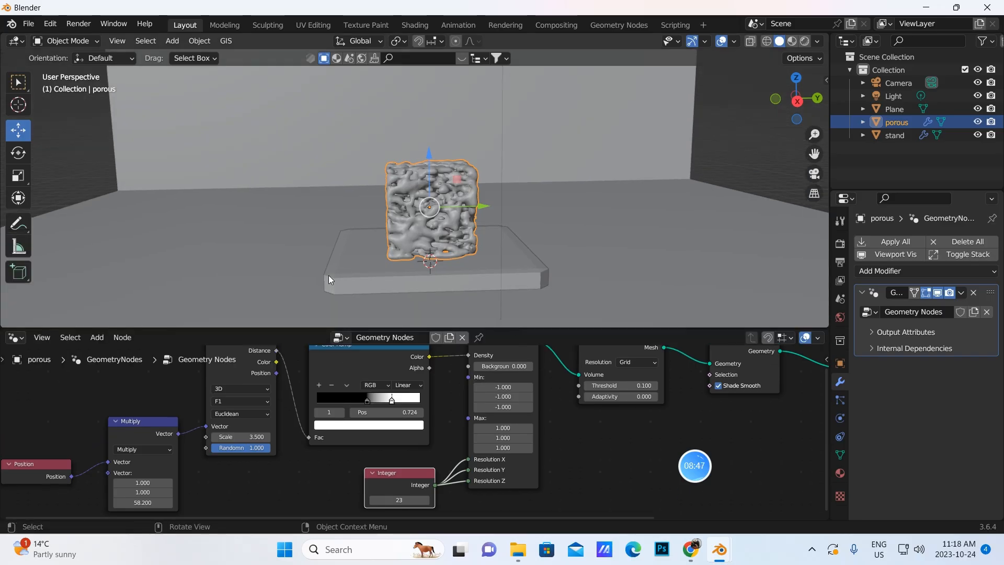
{"action": "left_click", "coordinate": [22, 337]}
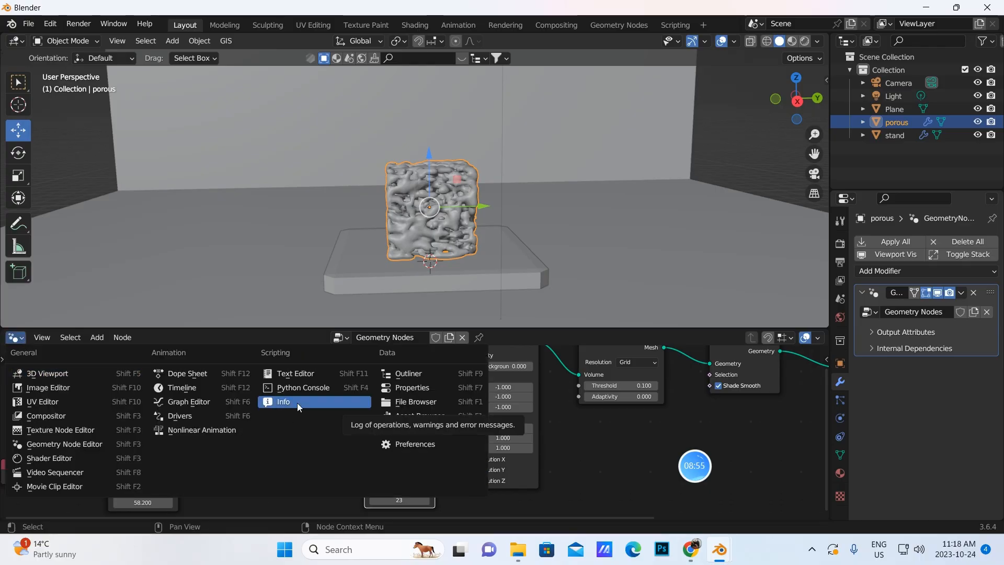
{"action": "left_click", "coordinate": [77, 443]}
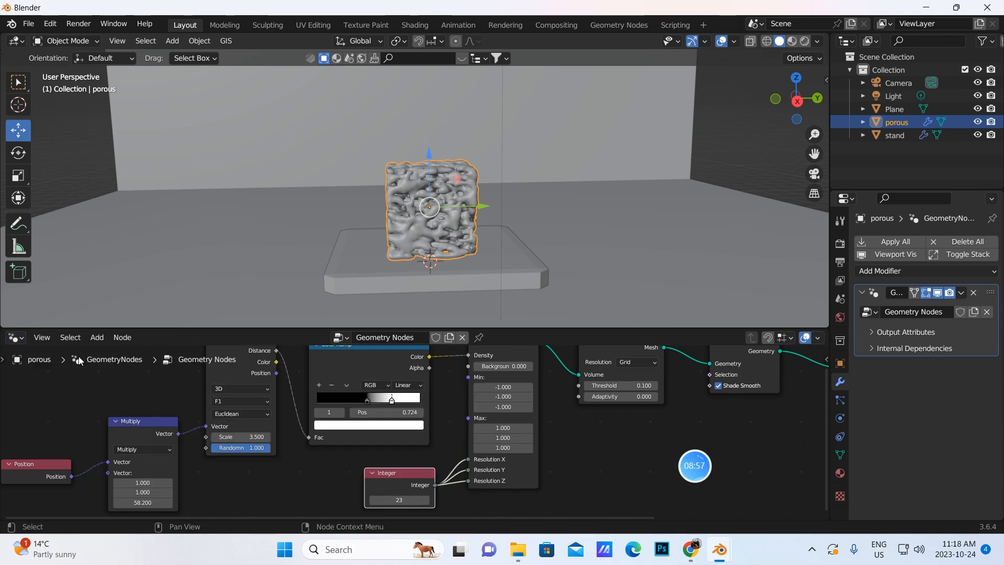
{"action": "left_click", "coordinate": [22, 337]}
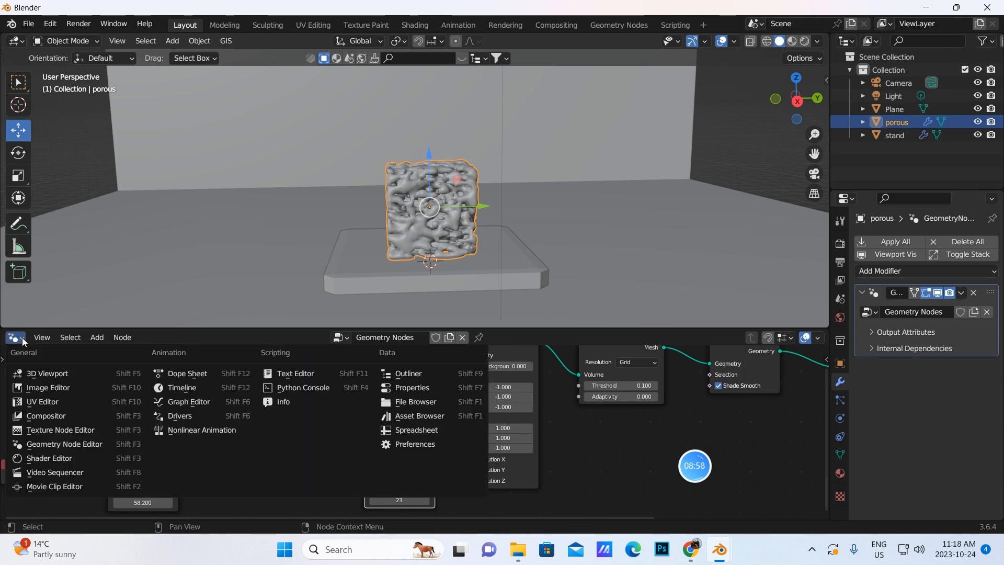
{"action": "left_click", "coordinate": [402, 416]}
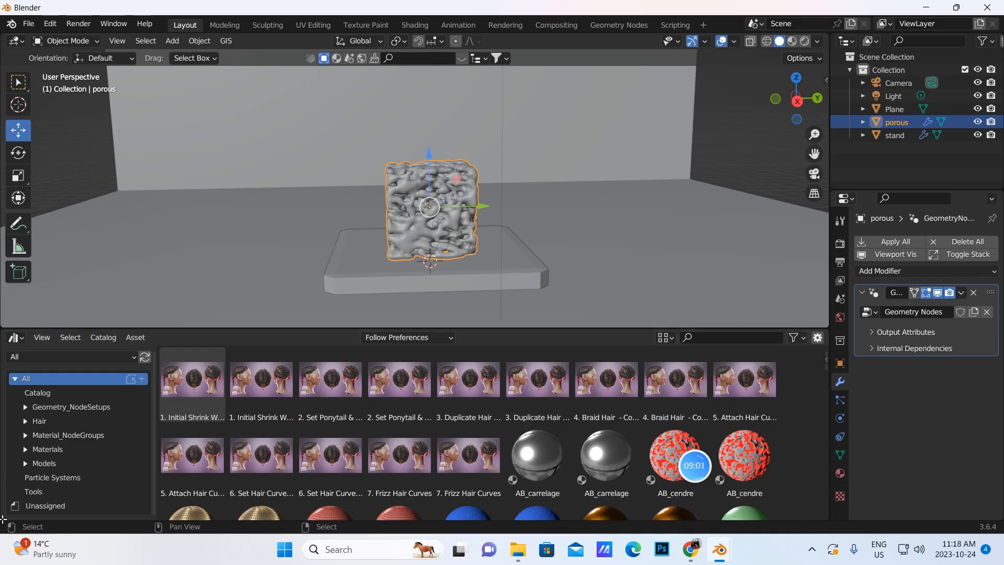
Step: Split off a narrow area beneath the Asset Browser and make it a Timeline
{"action": "left_click_drag", "start_coordinate": [2, 520], "coordinate": [6, 467]}
{"action": "left_click", "coordinate": [14, 475]}
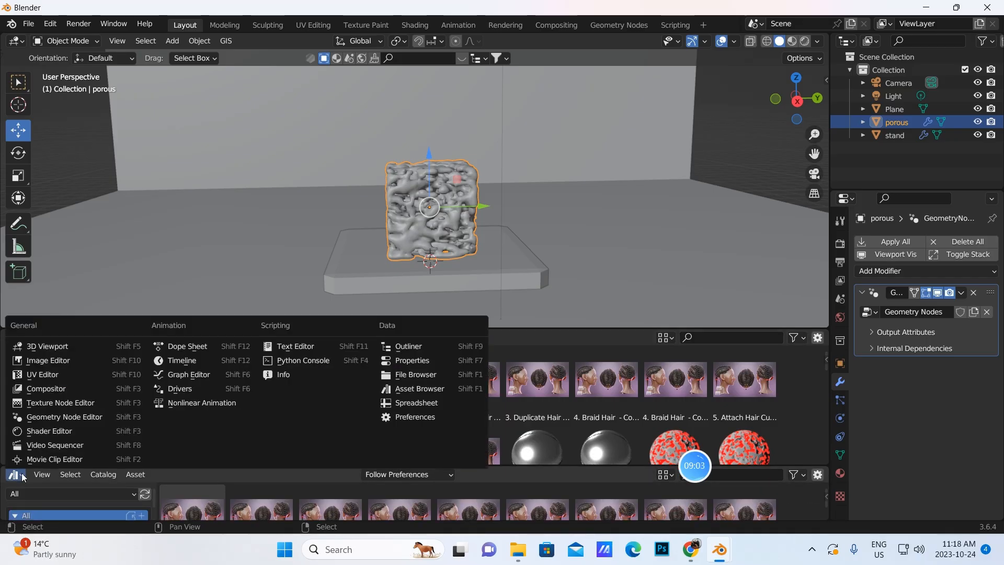
{"action": "left_click", "coordinate": [178, 360]}
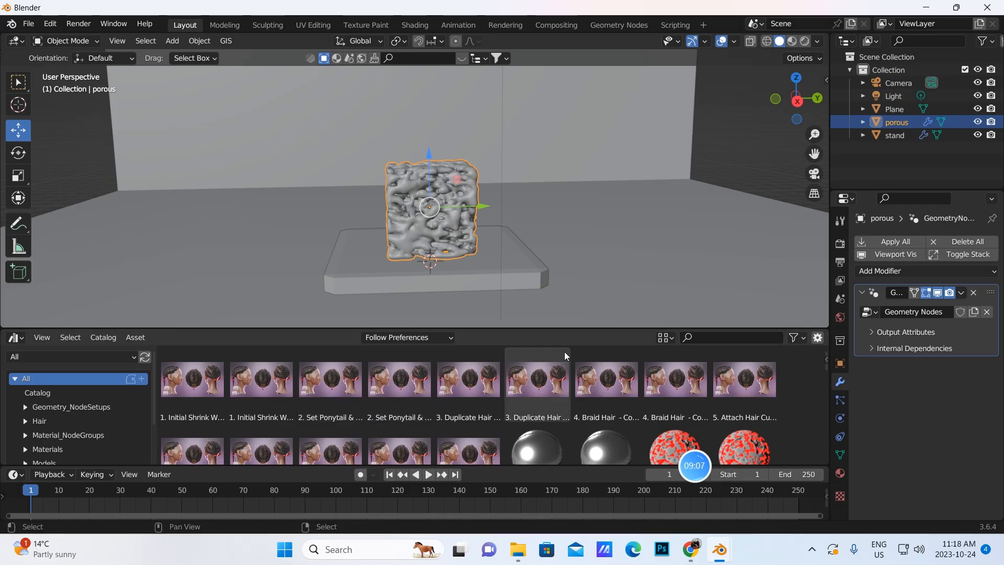
Step: Filter the assets by "wood", switch the viewport to Material Preview shading, and enlarge the Asset Browser area
{"action": "type", "text": "wood"}
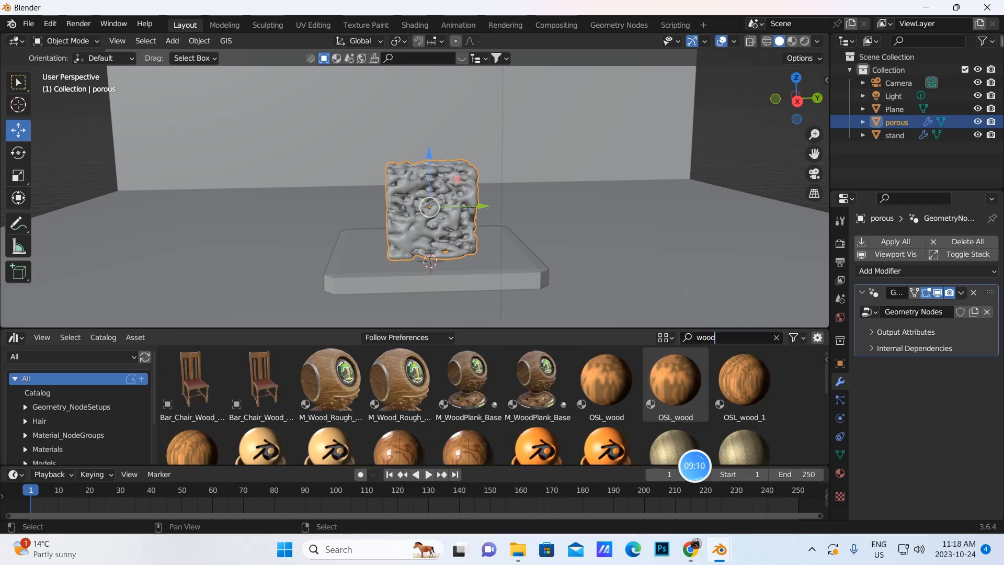
{"action": "key", "text": "Return"}
{"action": "left_click", "coordinate": [792, 41]}
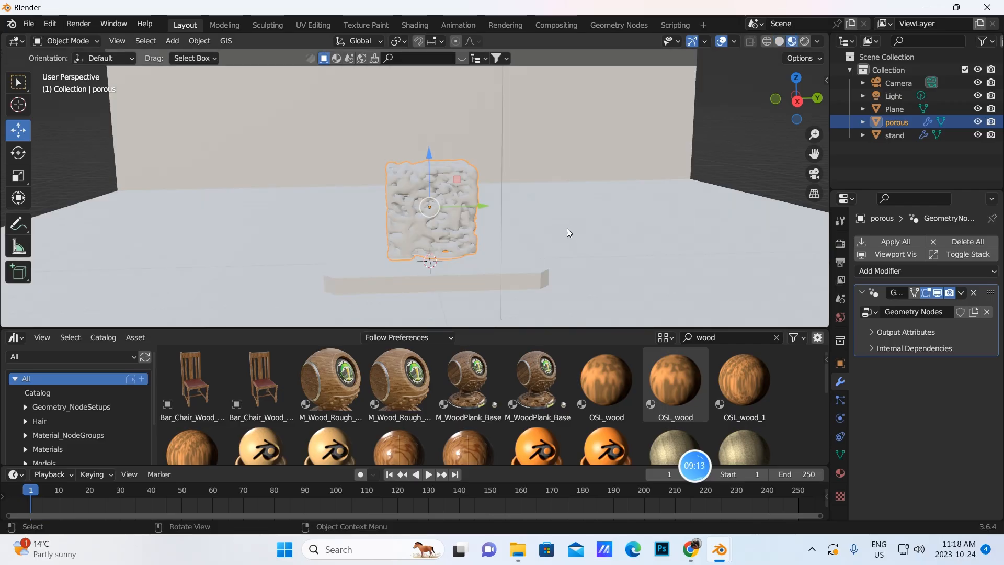
{"action": "scroll", "coordinate": [570, 230], "scroll_direction": "down", "scroll_amount": 1}
{"action": "scroll", "coordinate": [573, 222], "scroll_direction": "down", "scroll_amount": 1}
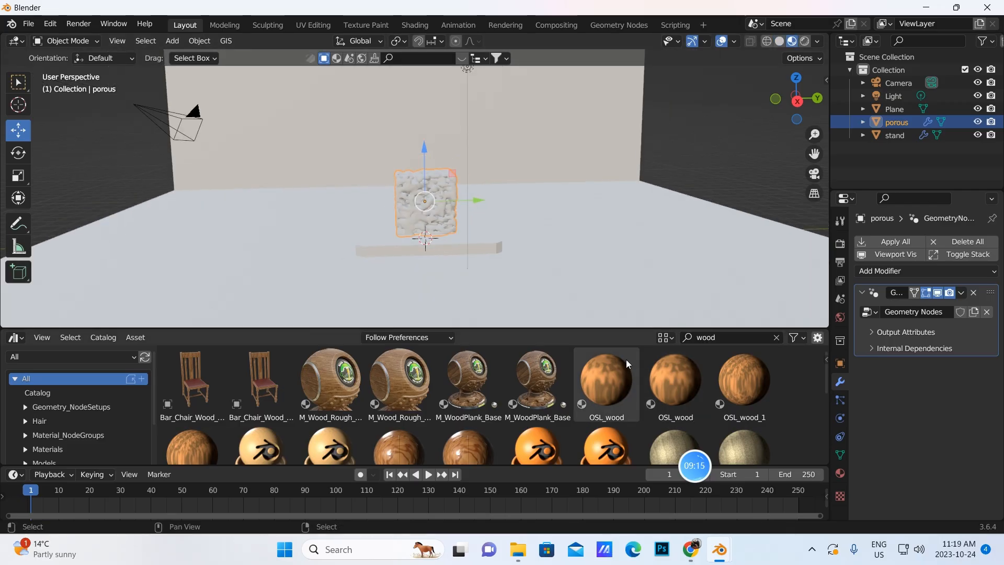
{"action": "left_click_drag", "start_coordinate": [575, 328], "coordinate": [575, 272]}
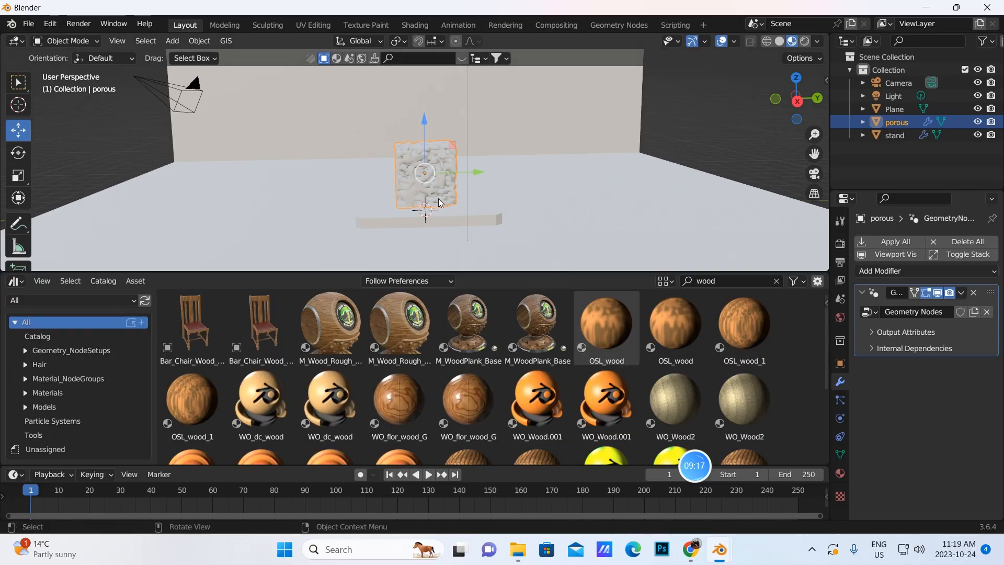
Step: Select the stand and replace its material with the "wood material" asset
{"action": "left_click", "coordinate": [463, 220]}
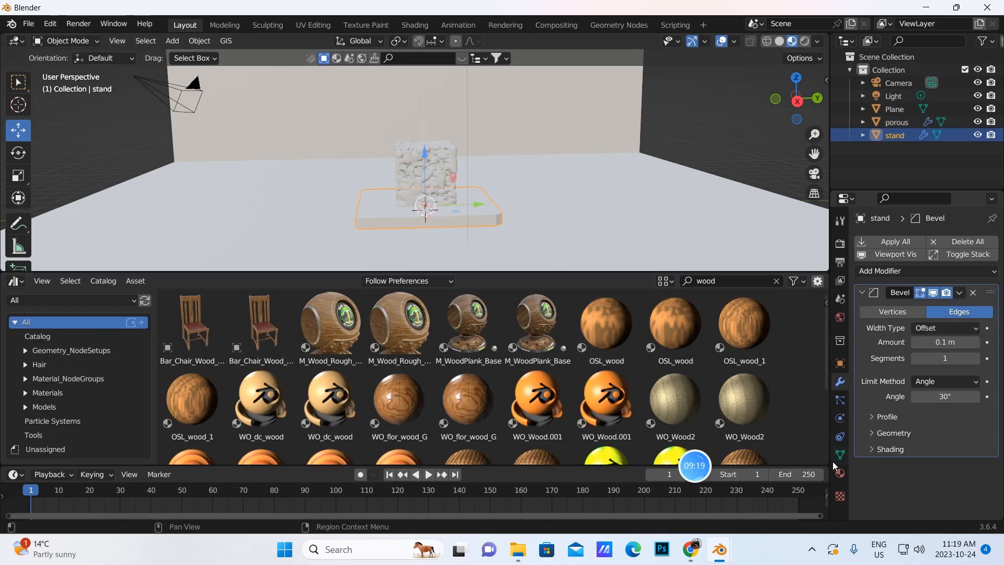
{"action": "left_click", "coordinate": [840, 473]}
{"action": "scroll", "coordinate": [329, 421], "scroll_direction": "down", "scroll_amount": 5}
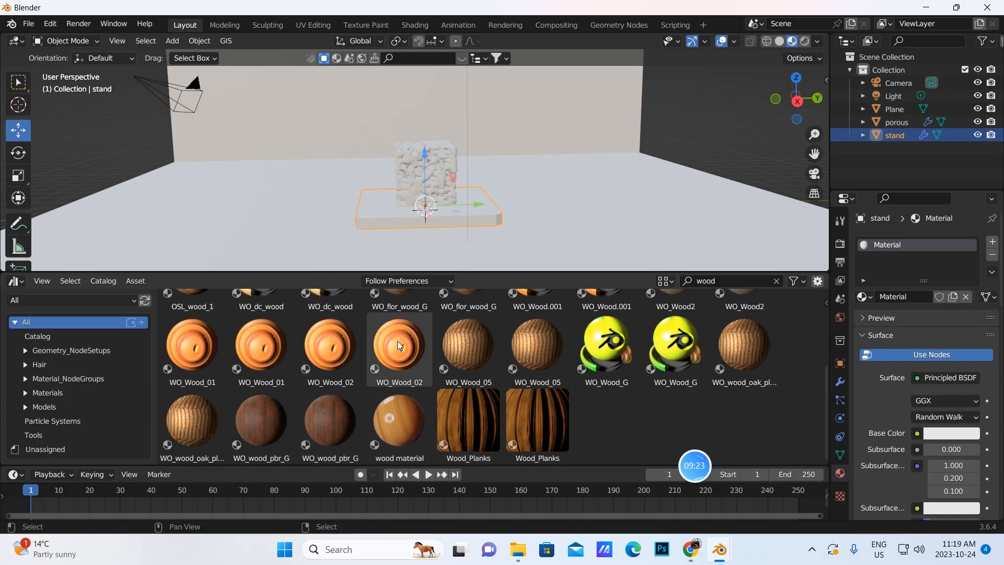
{"action": "left_click_drag", "start_coordinate": [402, 421], "coordinate": [878, 390]}
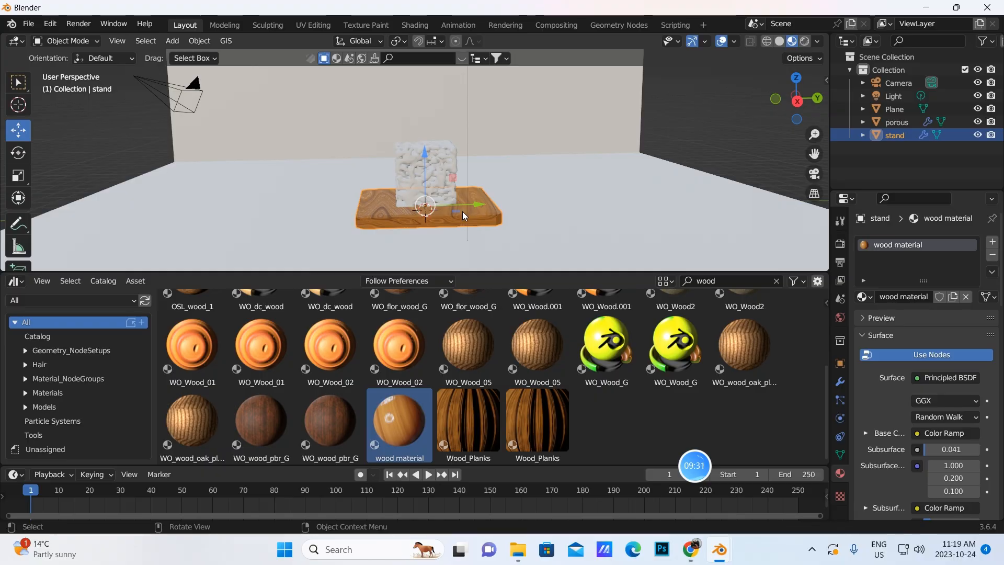
Step: Give the porous cube a new material with a pure white base color and a roughness of about 0.078
{"action": "scroll", "coordinate": [463, 214], "scroll_direction": "up", "scroll_amount": 2}
{"action": "scroll", "coordinate": [471, 230], "scroll_direction": "down", "scroll_amount": 2}
{"action": "left_click", "coordinate": [442, 175]}
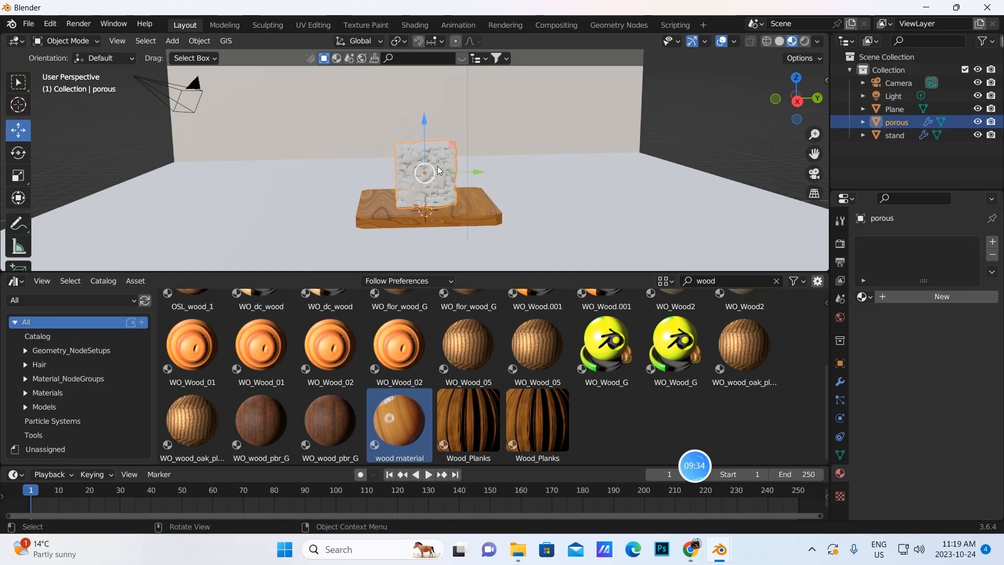
{"action": "left_click", "coordinate": [904, 298]}
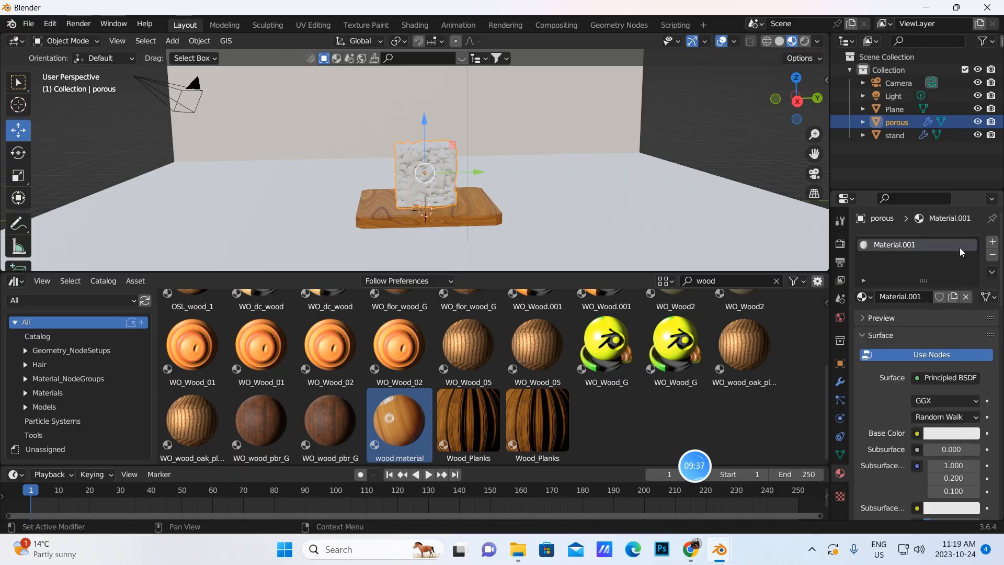
{"action": "left_click", "coordinate": [950, 434]}
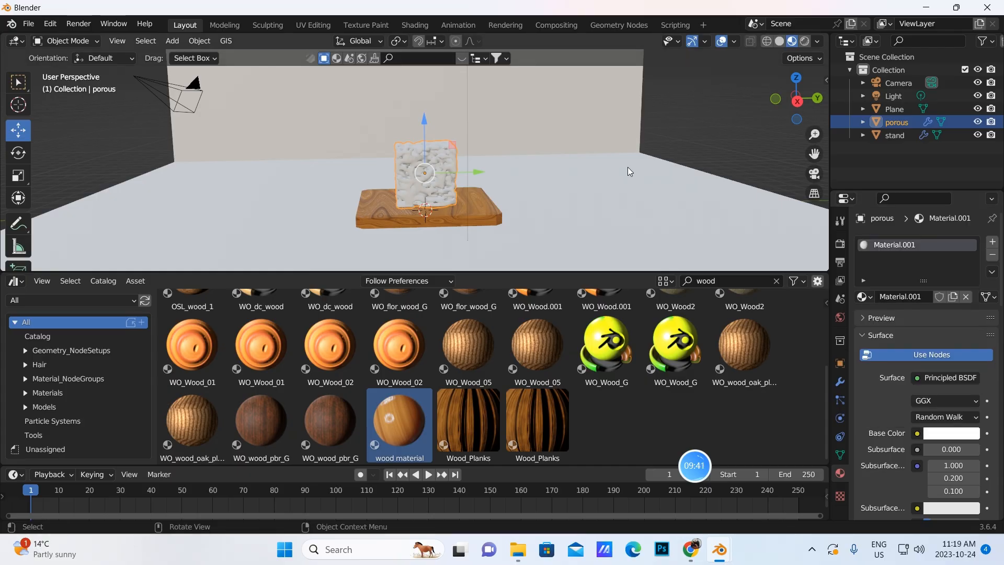
{"action": "scroll", "coordinate": [948, 454], "scroll_direction": "down", "scroll_amount": 10}
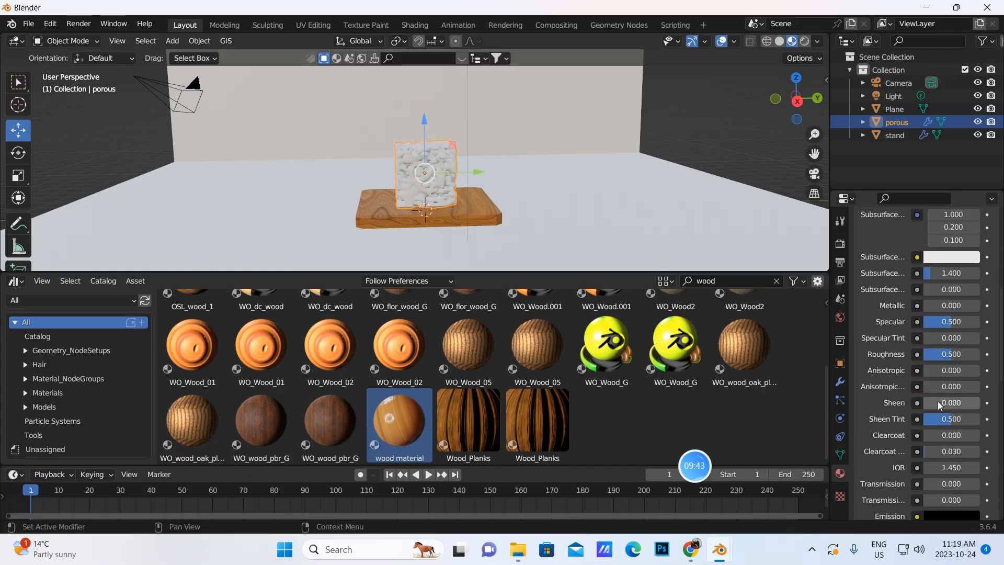
{"action": "left_click_drag", "start_coordinate": [951, 354], "coordinate": [927, 354]}
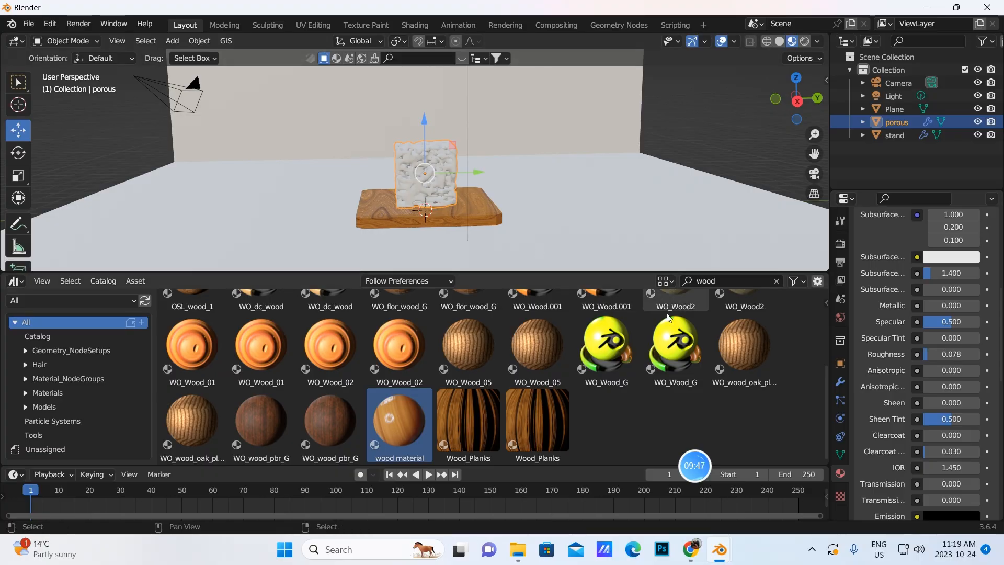
Step: Switch the Asset Browser area to the Geometry Node Editor and open the Set Material node's material choices
{"action": "left_click", "coordinate": [16, 281]}
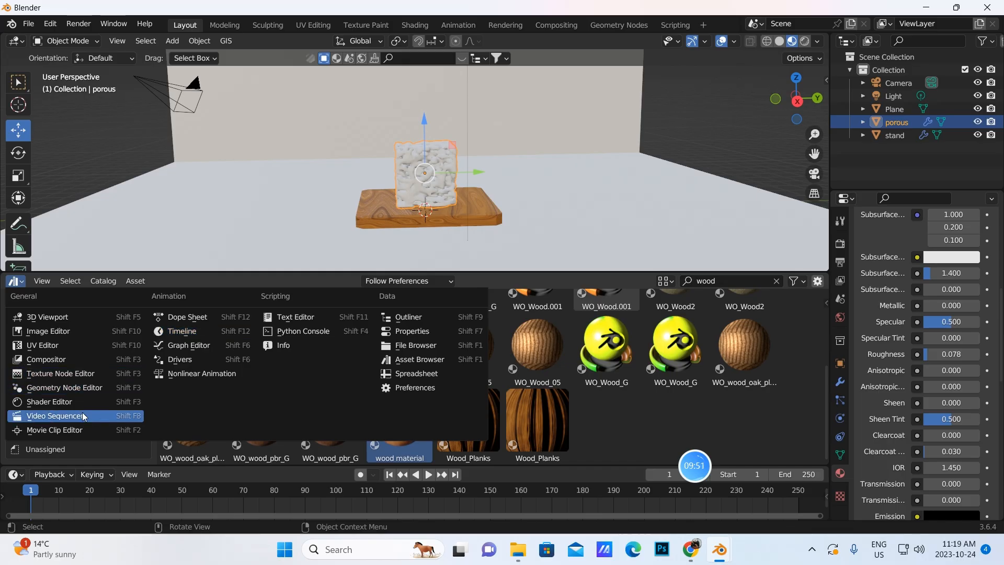
{"action": "left_click", "coordinate": [76, 388]}
{"action": "middle_click_drag", "start_coordinate": [588, 354], "coordinate": [420, 397]}
{"action": "left_click", "coordinate": [705, 375]}
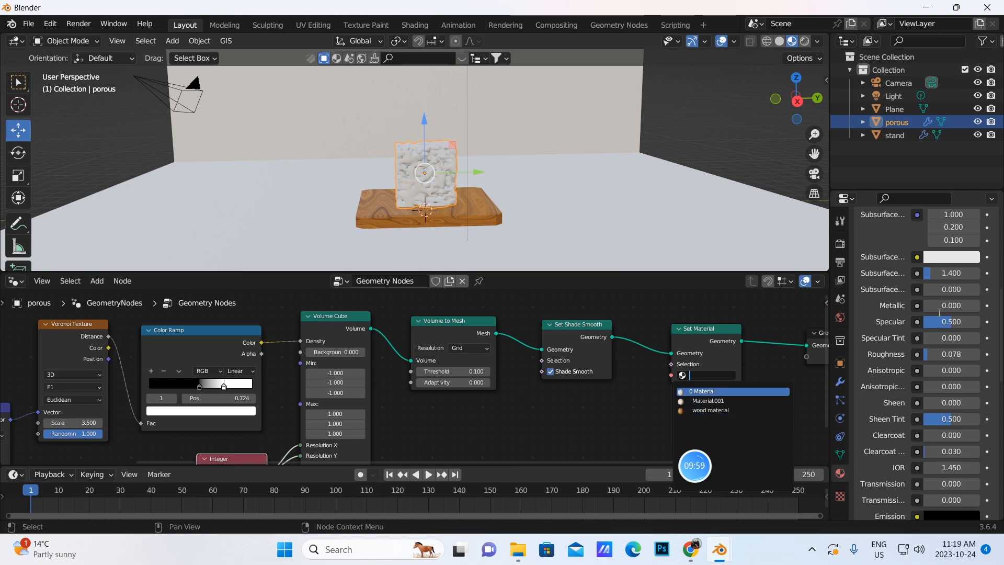
Step: Rename the cube's material to "porous" and assign it in the Set Material node
{"action": "scroll", "coordinate": [868, 300], "scroll_direction": "up", "scroll_amount": 10}
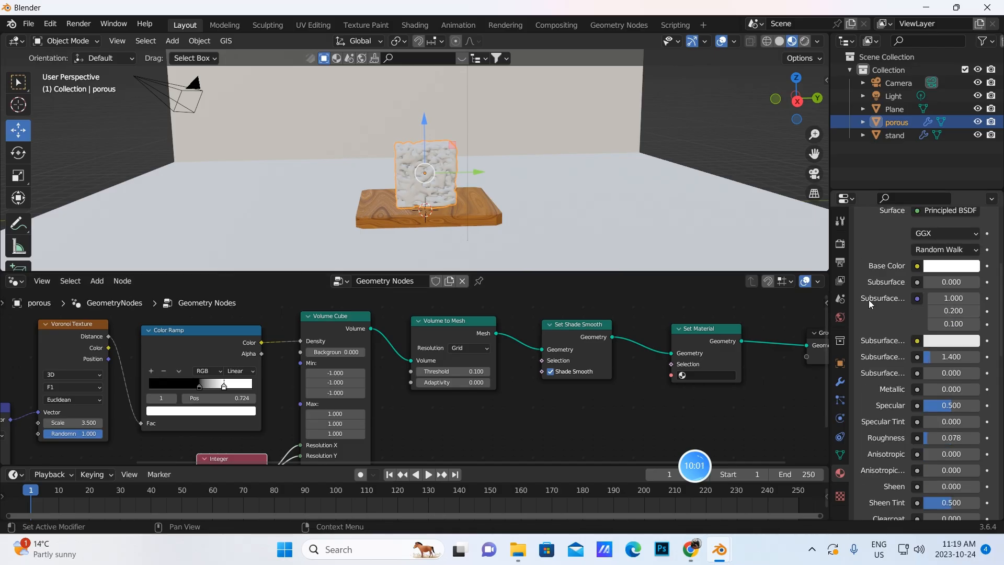
{"action": "double_click", "coordinate": [924, 296]}
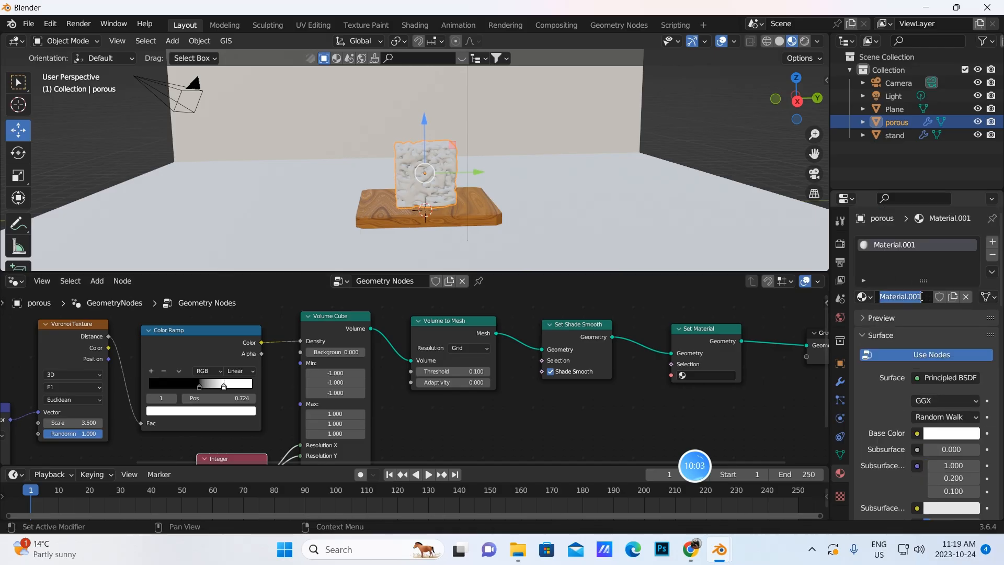
{"action": "key", "text": "BackSpace"}
{"action": "type", "text": "porous"}
{"action": "key", "text": "Return"}
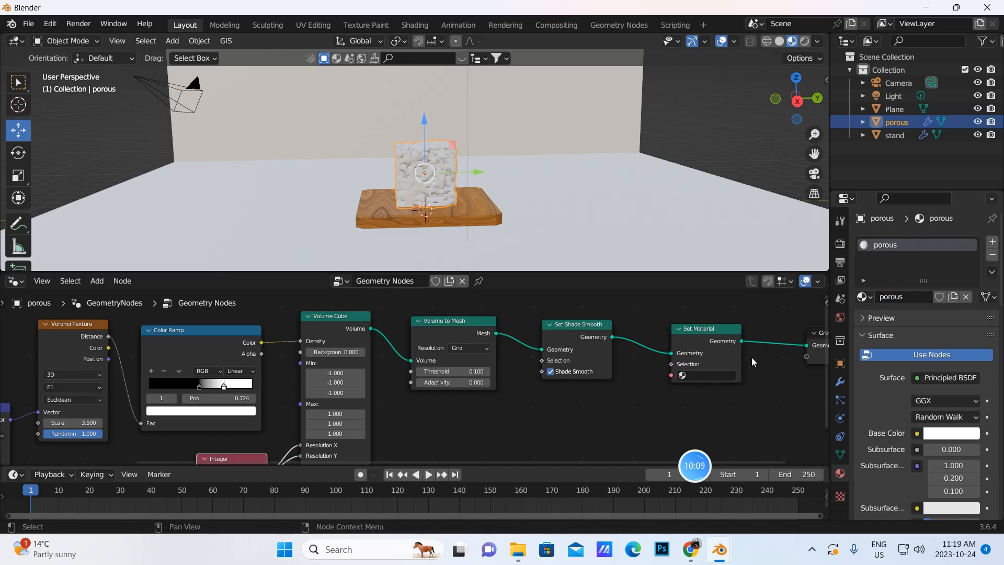
{"action": "left_click", "coordinate": [700, 374]}
{"action": "left_click", "coordinate": [699, 401]}
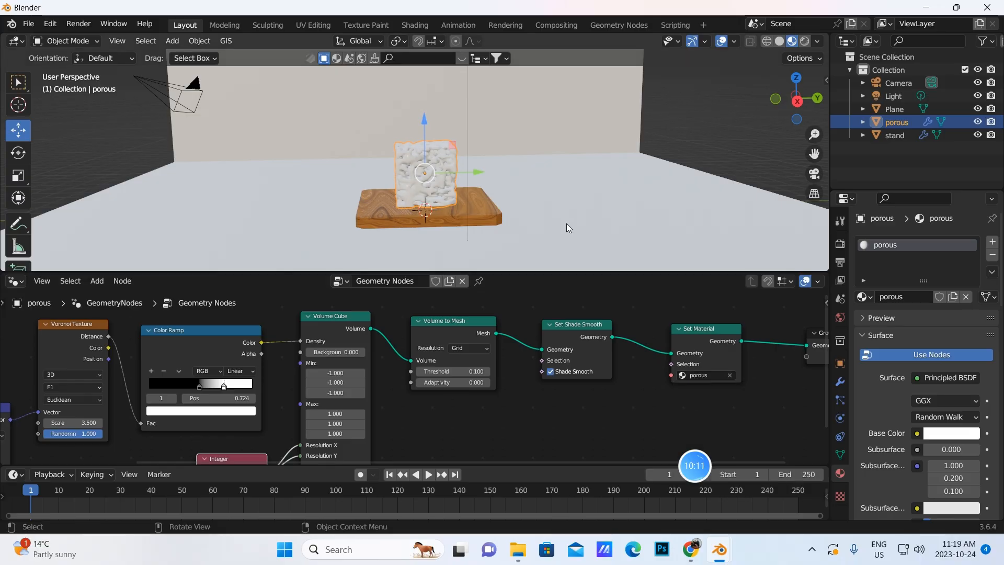
Step: Try orange on the porous material, then give it a near-white base color with saturation about 0.107 and a roughness of about 0.225
{"action": "scroll", "coordinate": [506, 177], "scroll_direction": "up", "scroll_amount": 5}
{"action": "scroll", "coordinate": [507, 178], "scroll_direction": "down", "scroll_amount": 3}
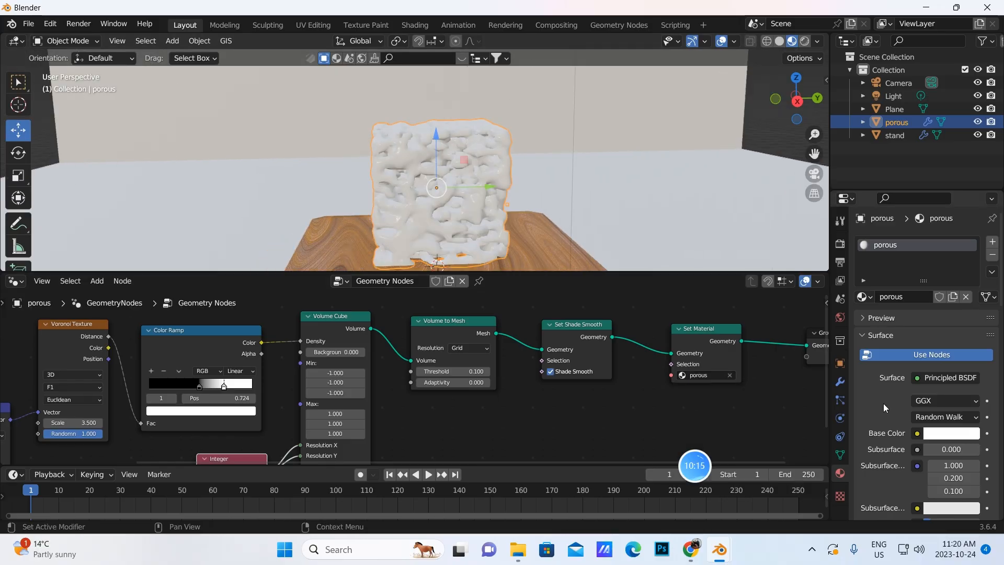
{"action": "left_click", "coordinate": [941, 434]}
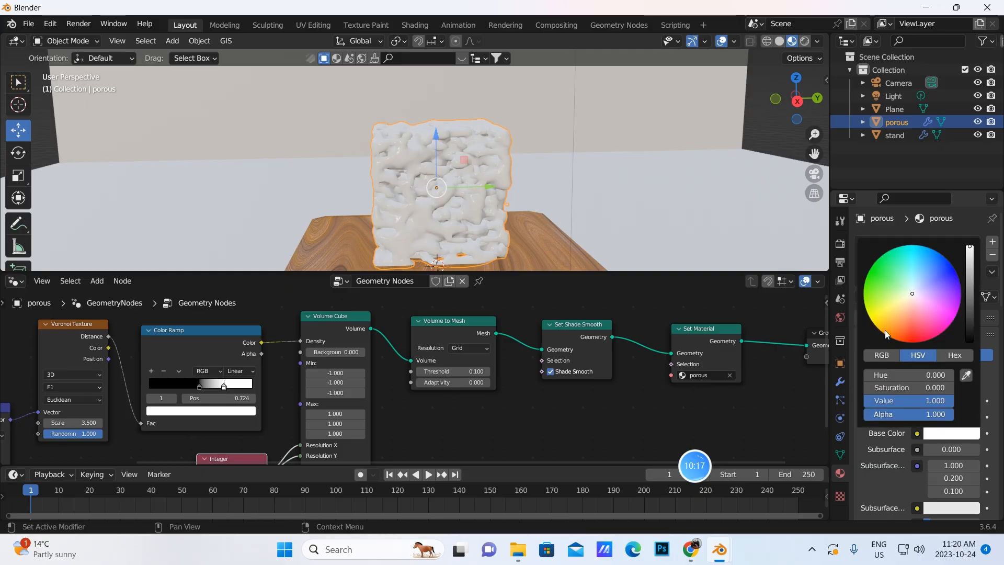
{"action": "left_click", "coordinate": [889, 332]}
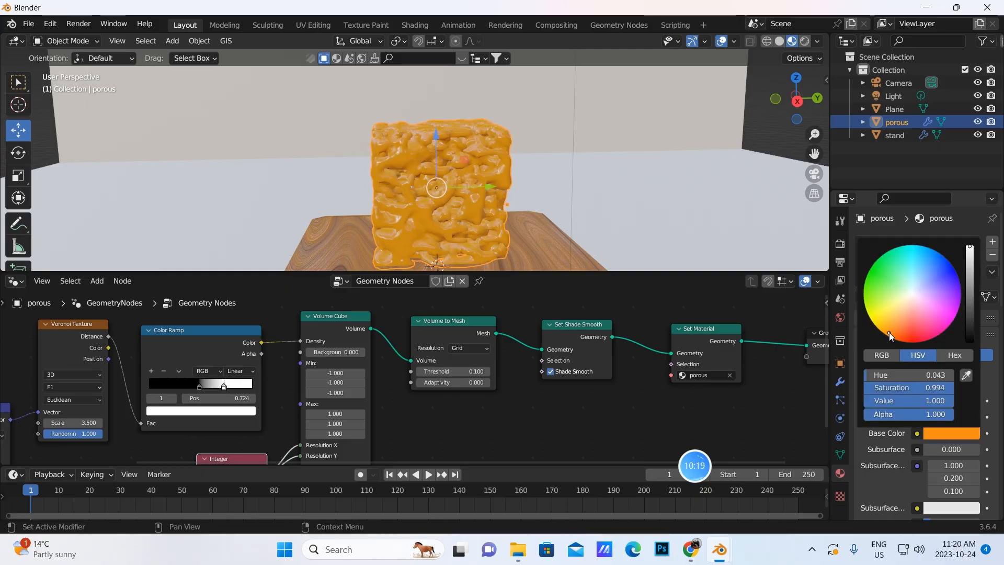
{"action": "left_click", "coordinate": [914, 294]}
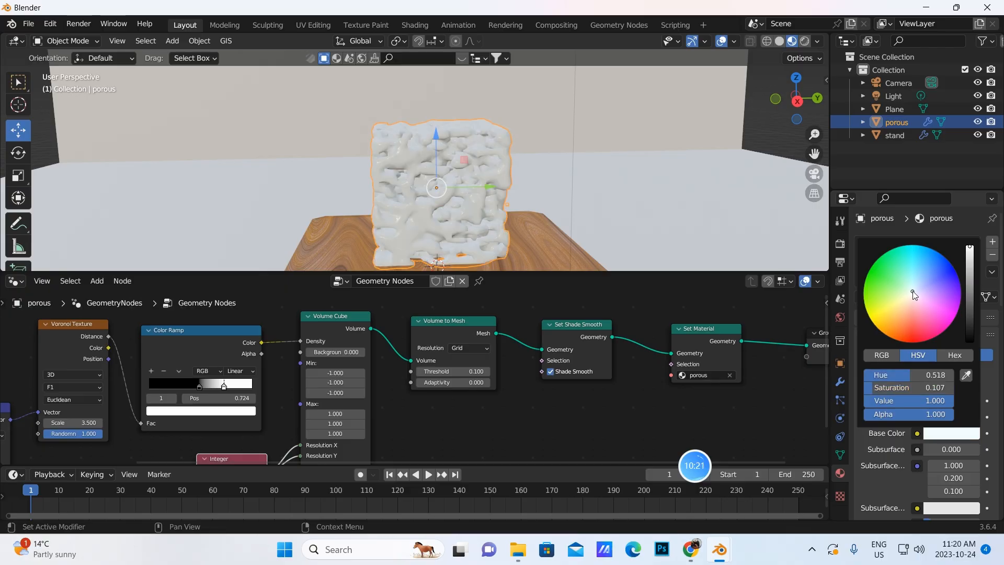
{"action": "scroll", "coordinate": [946, 432], "scroll_direction": "down", "scroll_amount": 8}
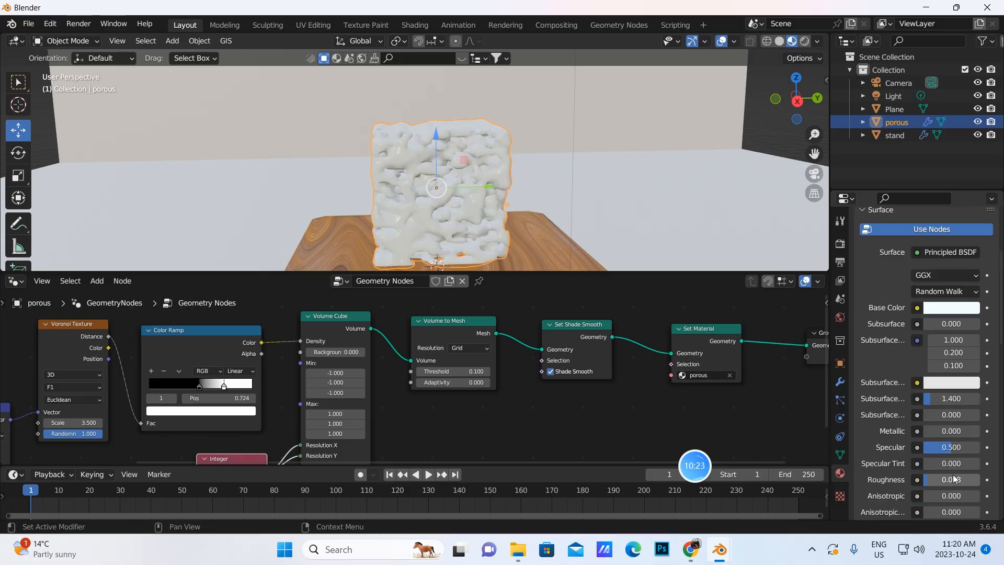
{"action": "left_click_drag", "start_coordinate": [936, 420], "coordinate": [944, 420]}
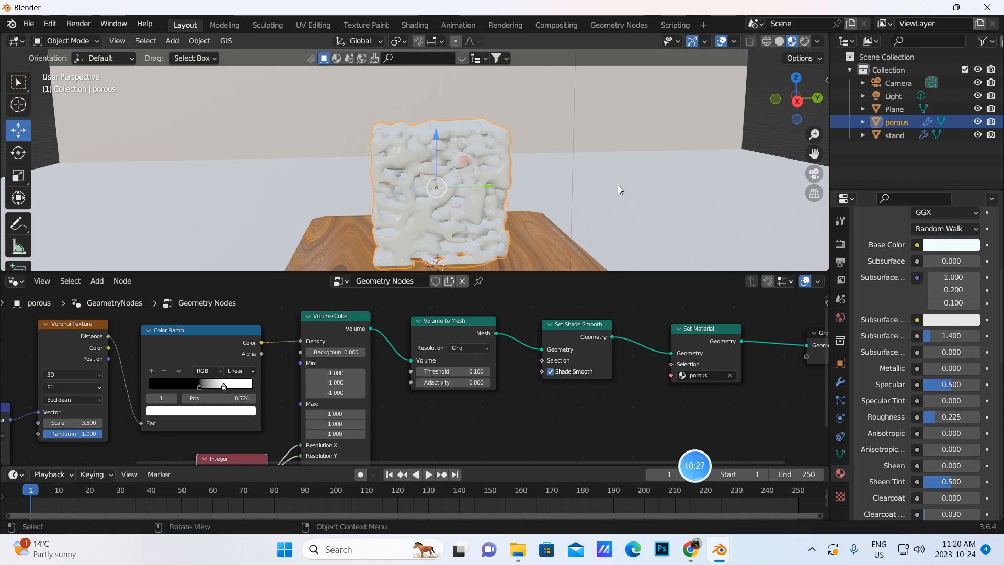
Step: Give the backdrop plane a new material with a blue base color and switch the viewport to Rendered shading
{"action": "scroll", "coordinate": [617, 185], "scroll_direction": "down", "scroll_amount": 1}
{"action": "left_click", "coordinate": [579, 111]}
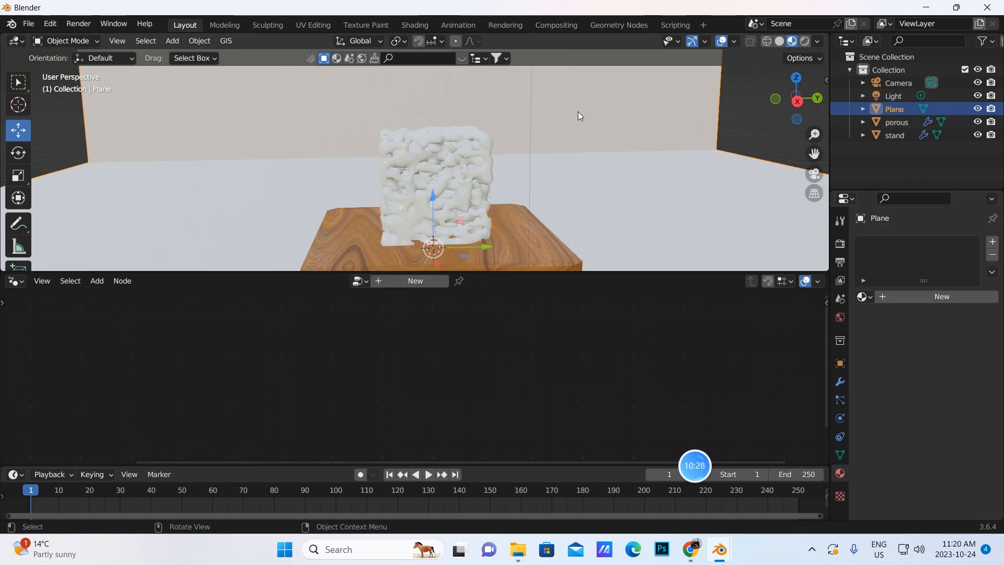
{"action": "left_click", "coordinate": [891, 299]}
{"action": "left_click", "coordinate": [949, 435]}
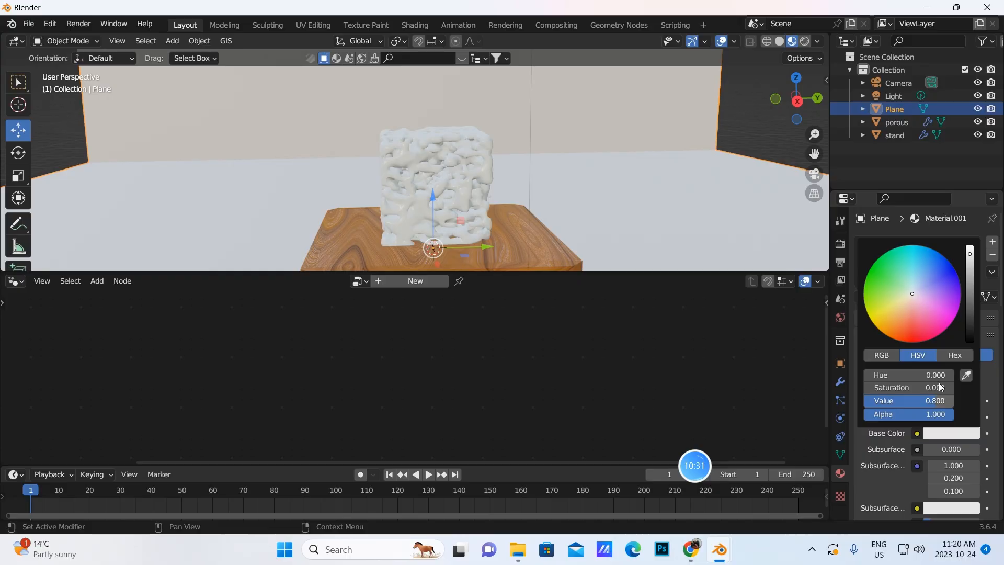
{"action": "left_click", "coordinate": [948, 270]}
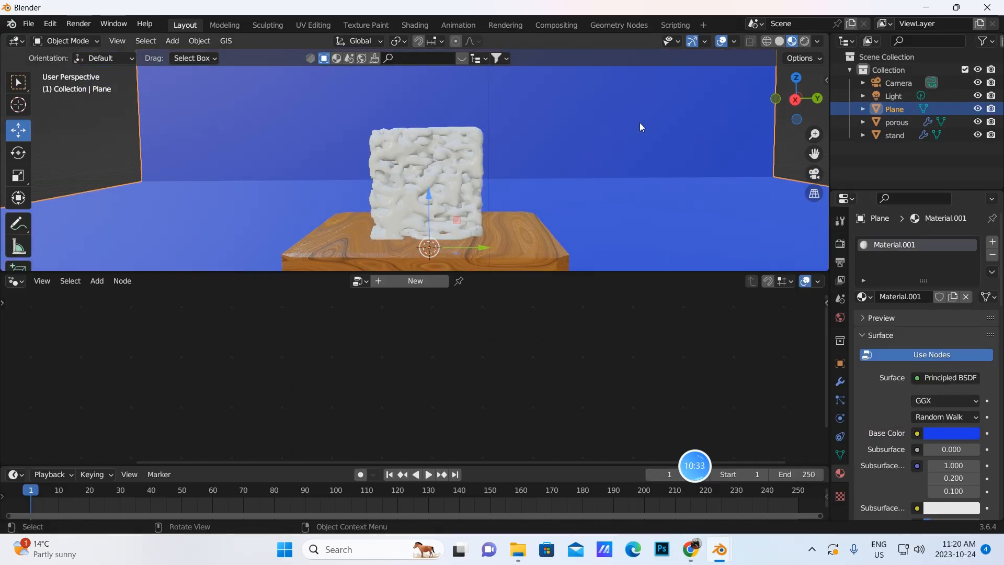
{"action": "left_click", "coordinate": [805, 41]}
{"action": "scroll", "coordinate": [530, 173], "scroll_direction": "down", "scroll_amount": 3}
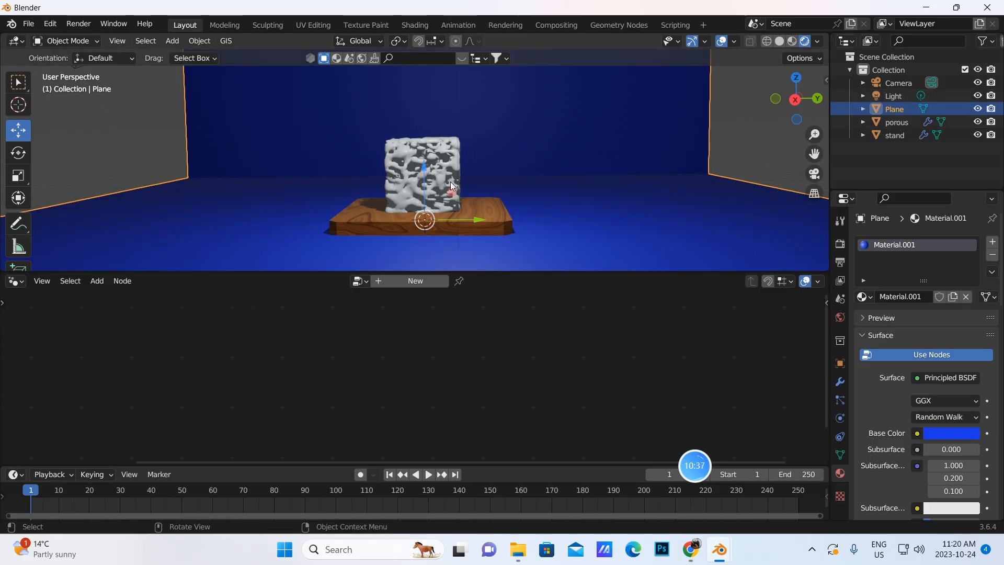
Step: Add an area light and raise it about 4.43 m along Z above the porous cube
{"action": "left_click", "coordinate": [171, 40]}
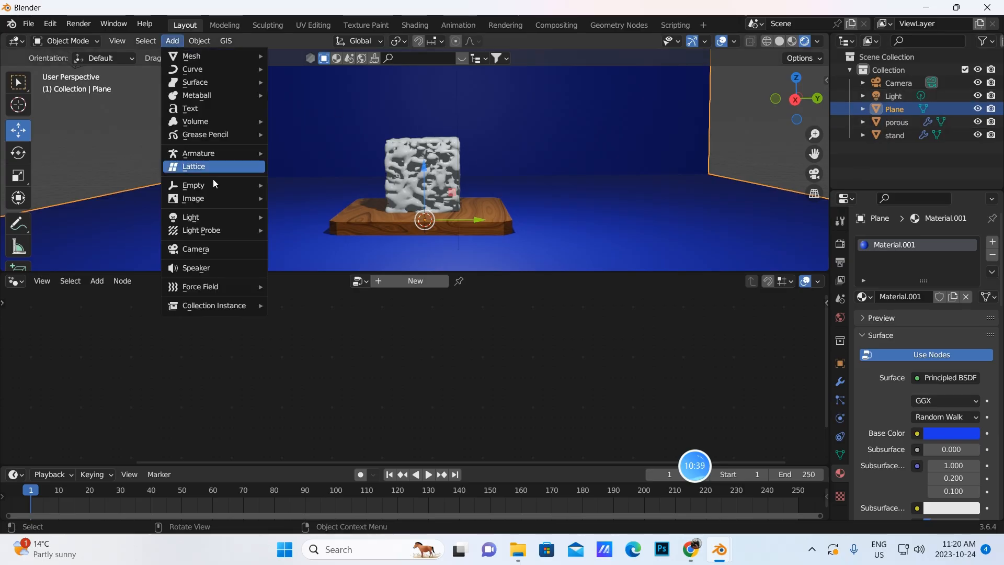
{"action": "mouse_move", "coordinate": [205, 215]}
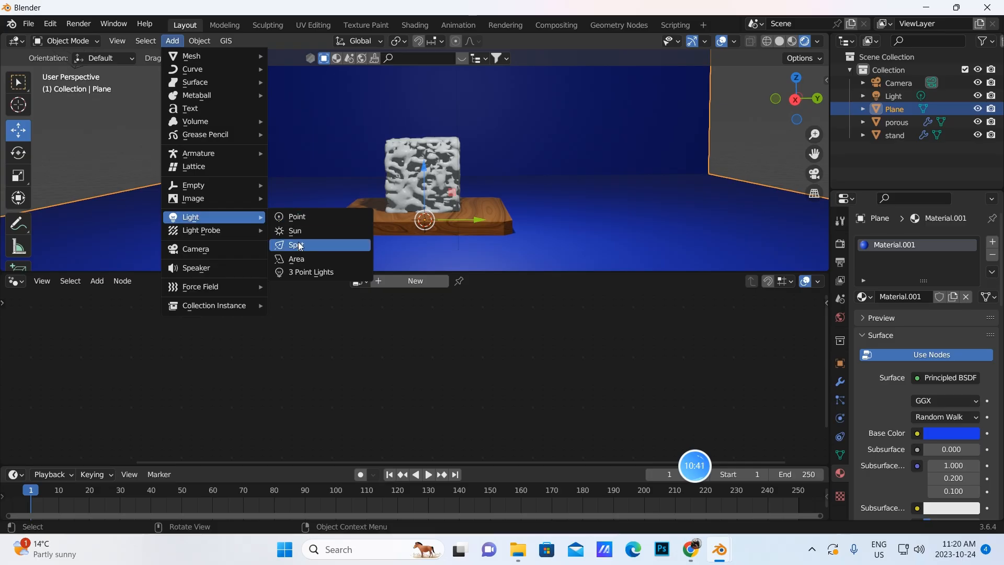
{"action": "left_click", "coordinate": [298, 259]}
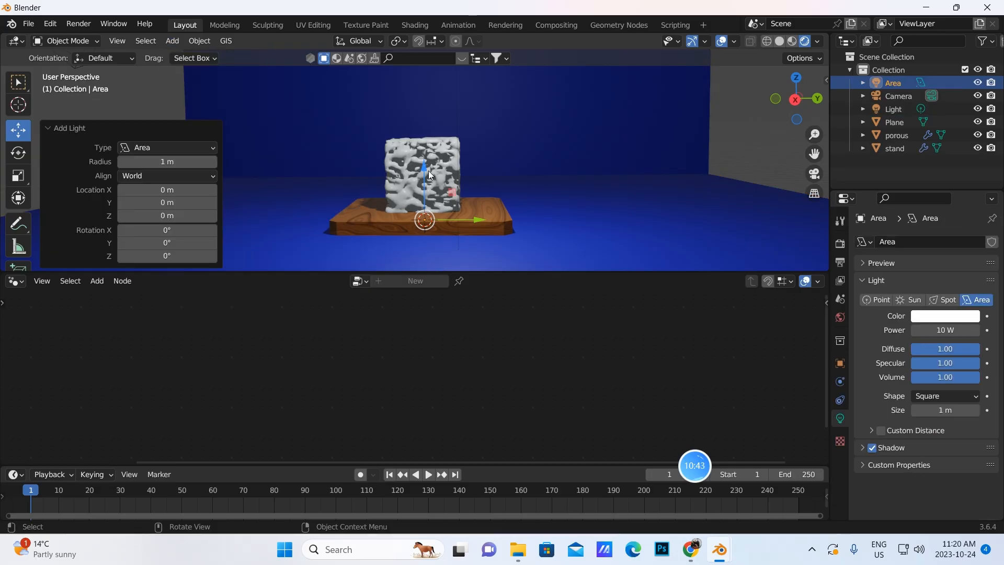
{"action": "key", "text": "g"}
{"action": "key", "text": "z"}
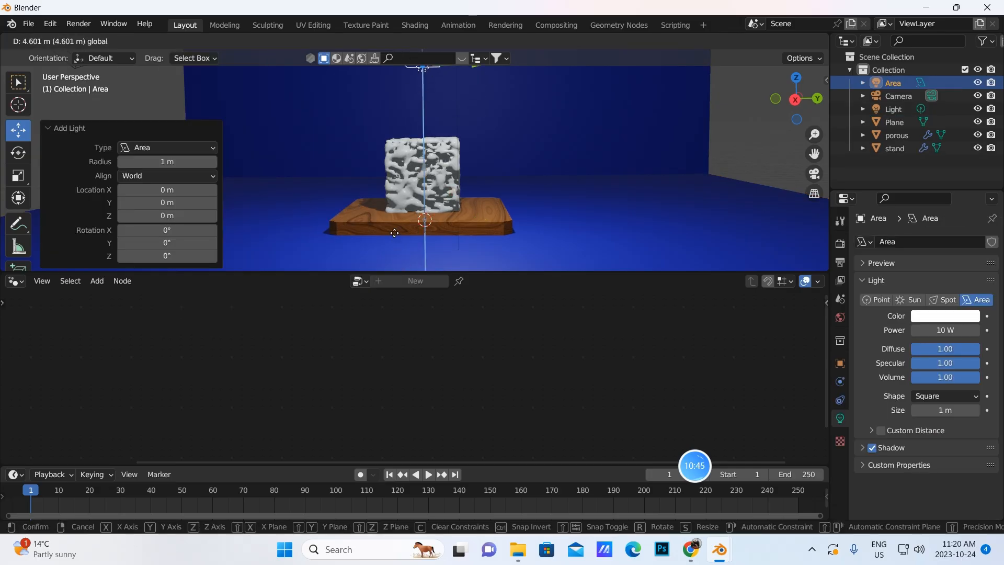
{"action": "left_click", "coordinate": [394, 232]}
Step: Set the area light's power to 500 W
{"action": "left_click", "coordinate": [931, 330]}
{"action": "key", "text": "BackSpace"}
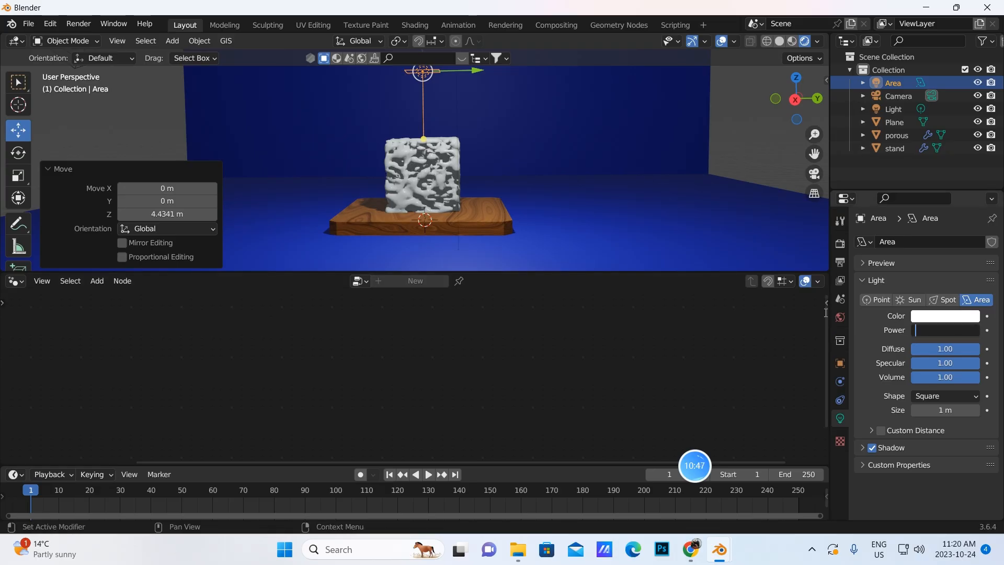
{"action": "type", "text": "500"}
{"action": "key", "text": "Return"}
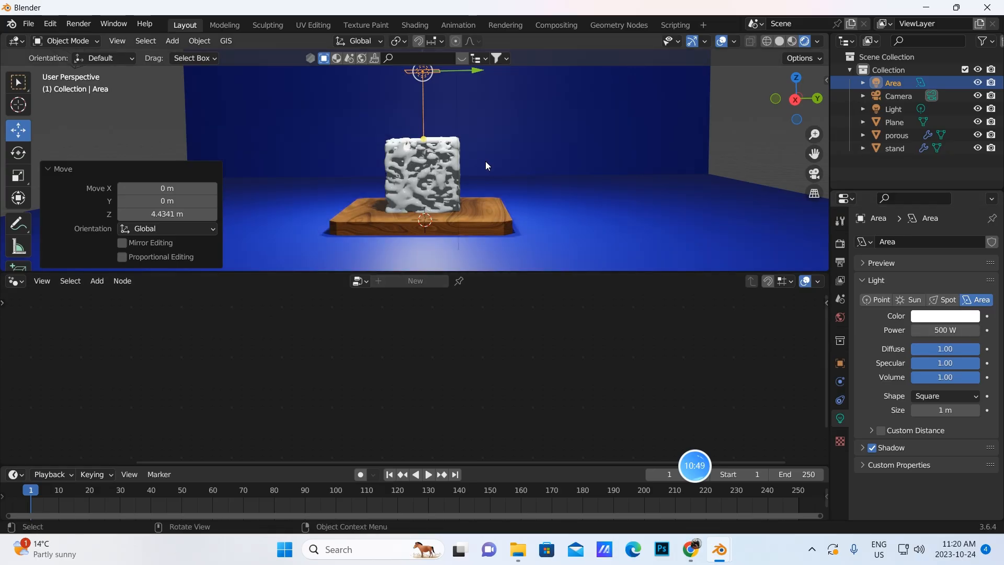
{"action": "scroll", "coordinate": [473, 159], "scroll_direction": "down", "scroll_amount": 3}
{"action": "scroll", "coordinate": [475, 161], "scroll_direction": "up", "scroll_amount": 3}
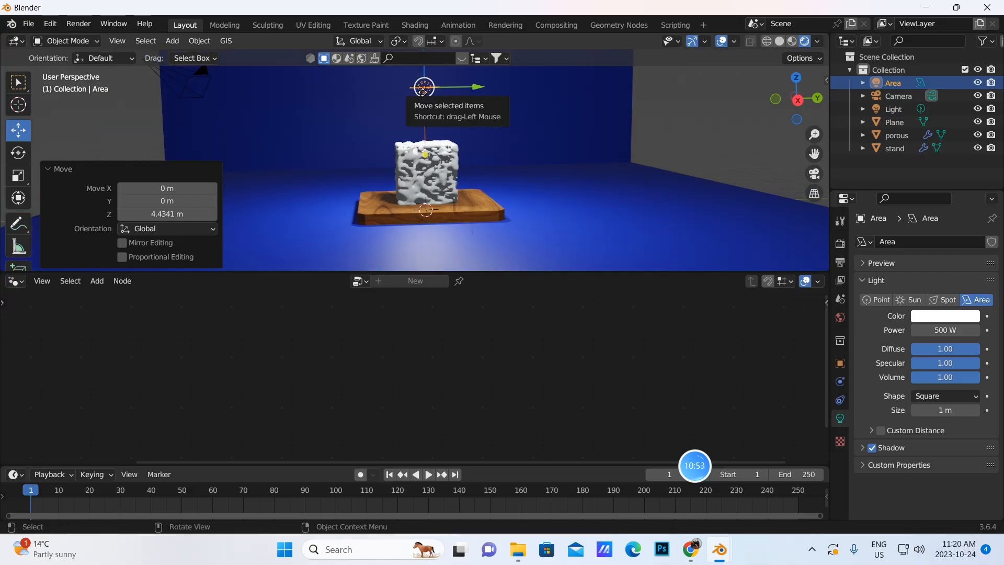
Step: Duplicate the area light and move the copy about 2.75 m along Y
{"action": "key", "text": "shift+d"}
{"action": "left_click", "coordinate": [422, 92]}
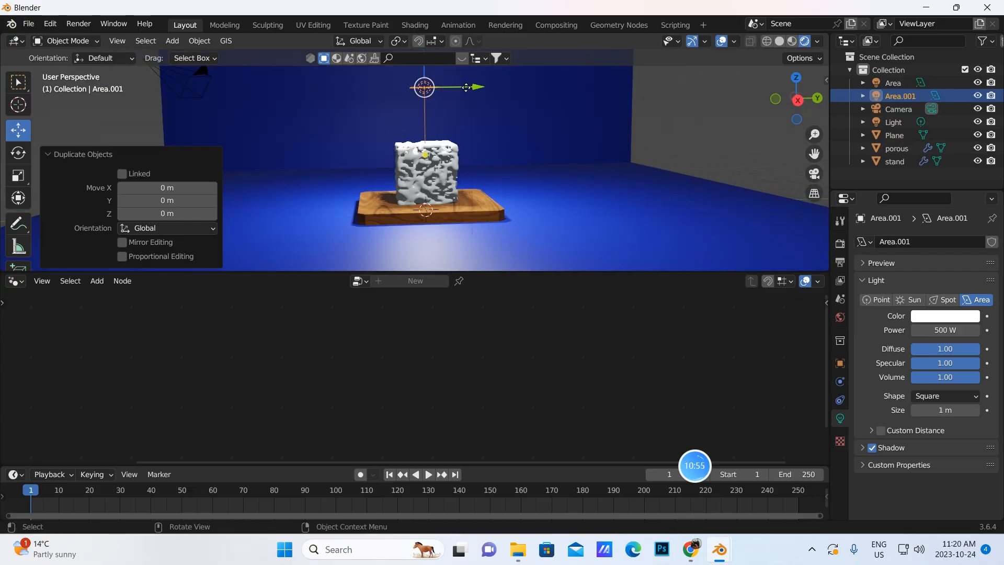
{"action": "left_click_drag", "start_coordinate": [466, 87], "coordinate": [549, 96]}
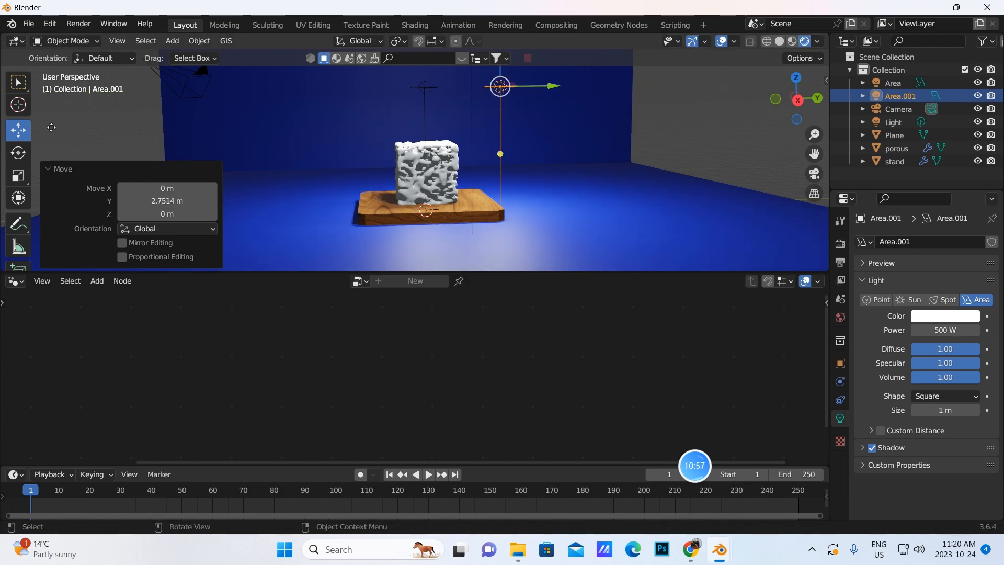
Step: Rotate the duplicated area light about 40° in the view plane so it points toward the porous cube
{"action": "left_click", "coordinate": [18, 152]}
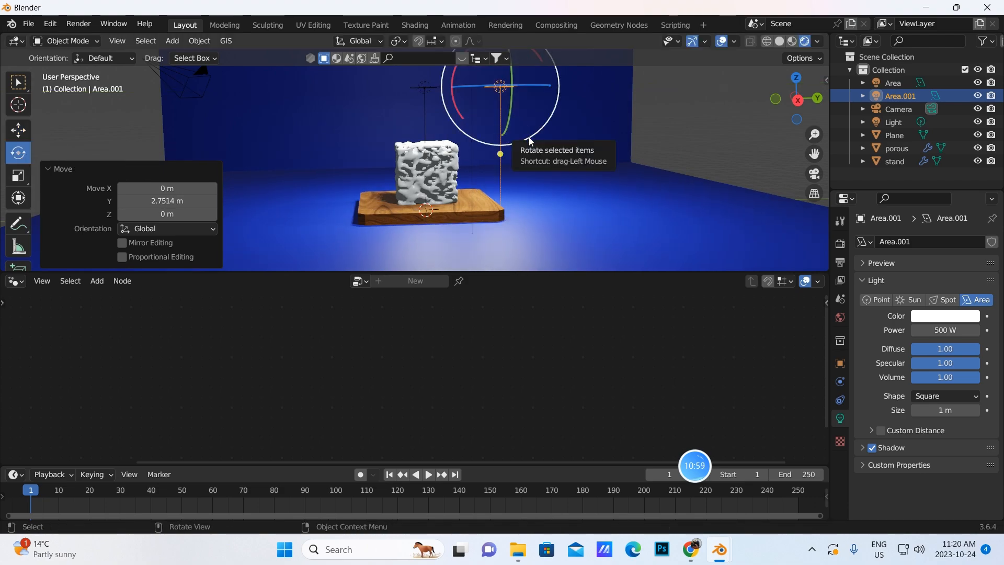
{"action": "left_click_drag", "start_coordinate": [530, 140], "coordinate": [529, 200]}
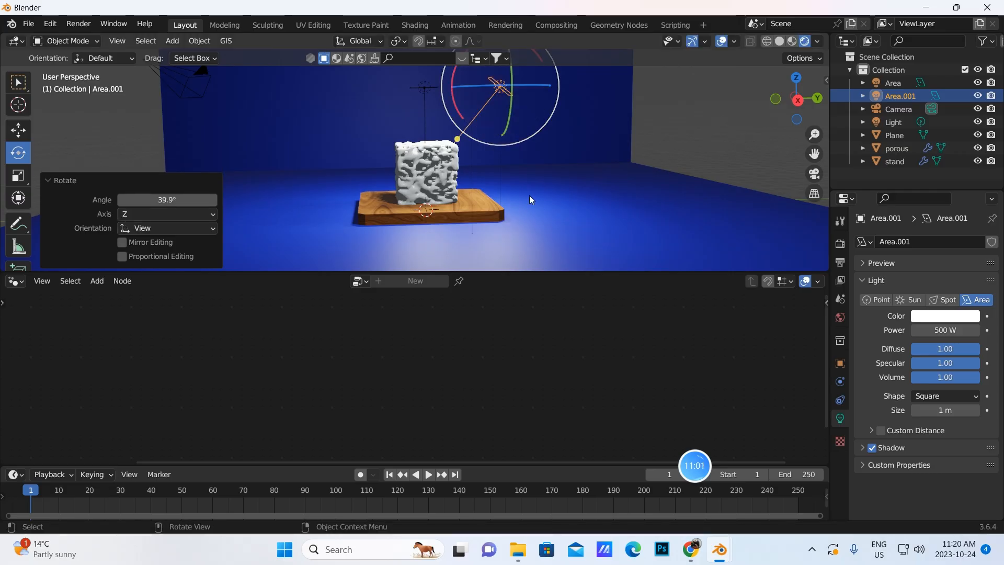
{"action": "mouse_move", "coordinate": [530, 195]}
{"action": "middle_mouse_down"}
{"action": "mouse_move", "coordinate": [579, 224]}
{"action": "mouse_move", "coordinate": [525, 199]}
{"action": "middle_mouse_up"}
{"action": "scroll", "coordinate": [492, 131], "scroll_direction": "down", "scroll_amount": 3}
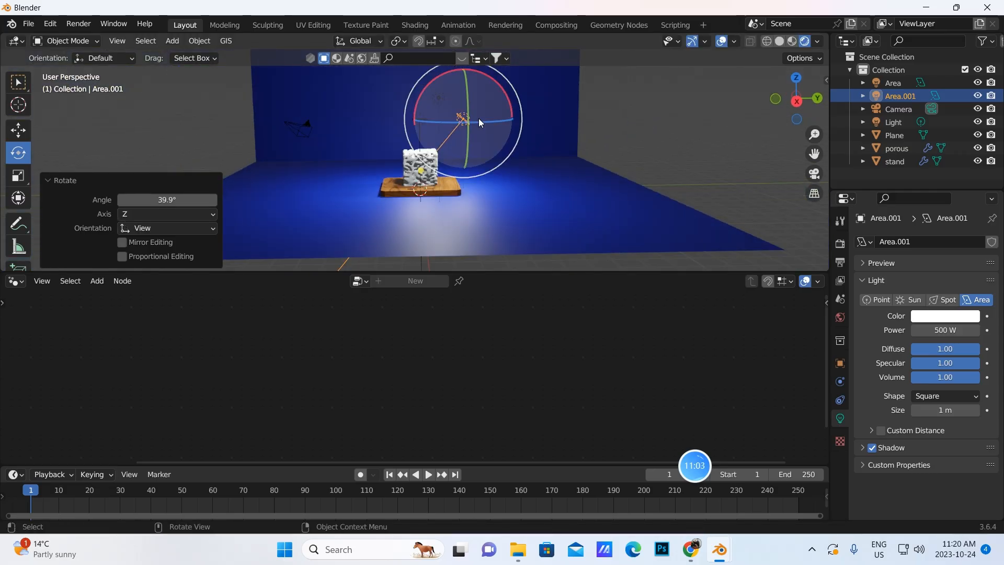
{"action": "scroll", "coordinate": [427, 104], "scroll_direction": "up", "scroll_amount": 3}
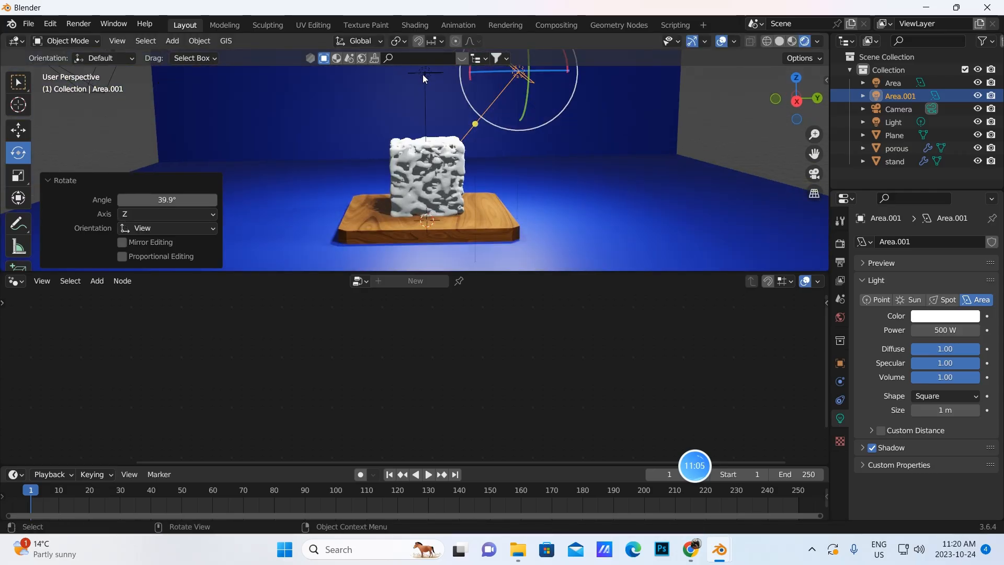
Step: Duplicate the area light directly above the porous cube and move the copy about -2.54 m along Y
{"action": "left_click", "coordinate": [424, 76]}
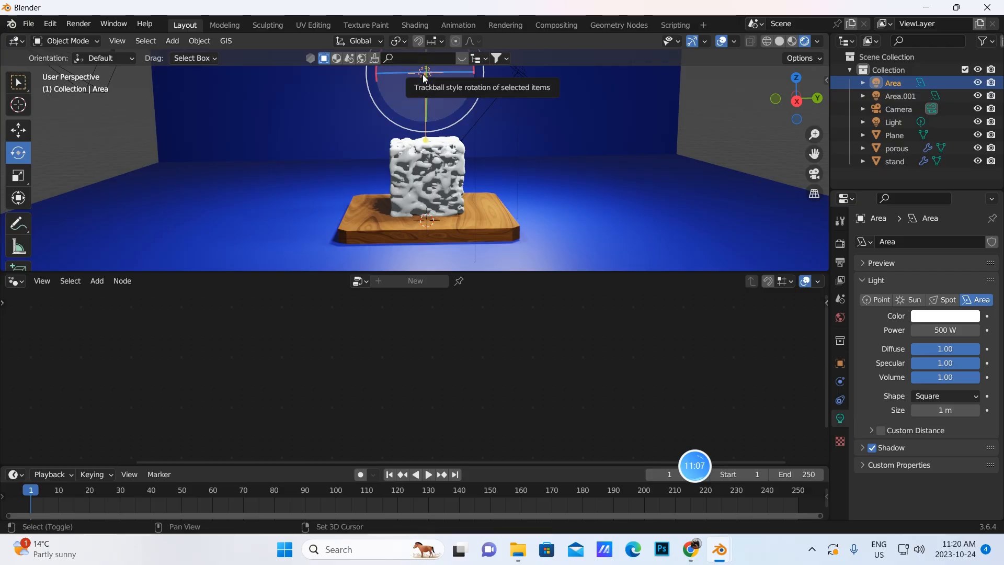
{"action": "key", "text": "shift+d"}
{"action": "key", "text": "Escape"}
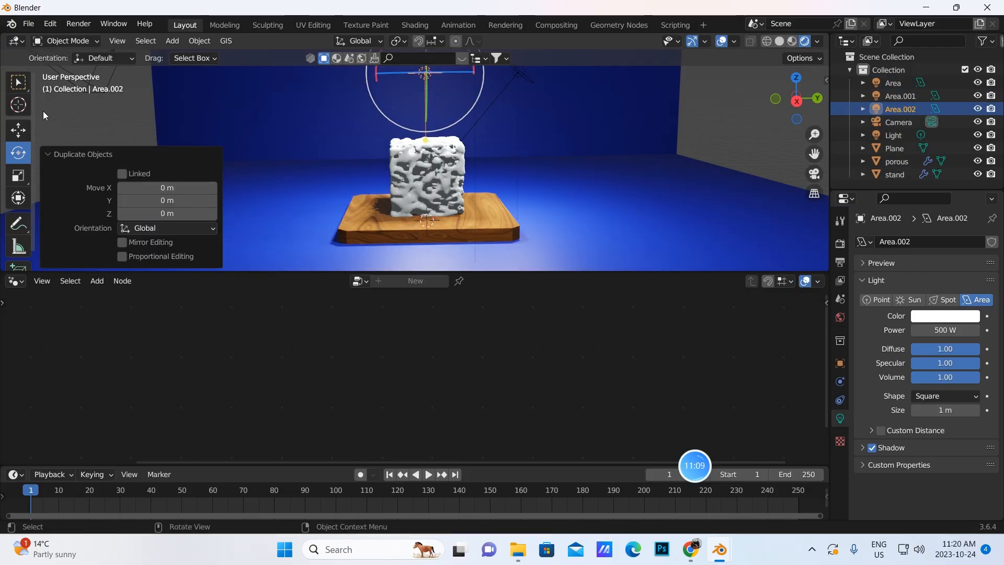
{"action": "left_click", "coordinate": [18, 129]}
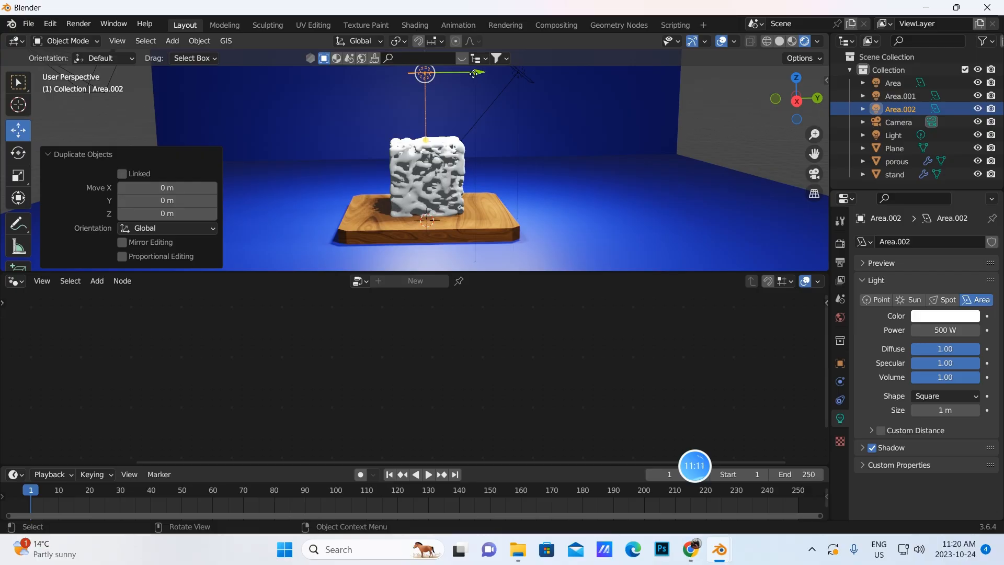
{"action": "left_click_drag", "start_coordinate": [474, 73], "coordinate": [388, 74]}
Step: Rotate the new area light copy about -33.6° in the view plane toward the cube and enlarge the 3D viewport
{"action": "left_click", "coordinate": [20, 153]}
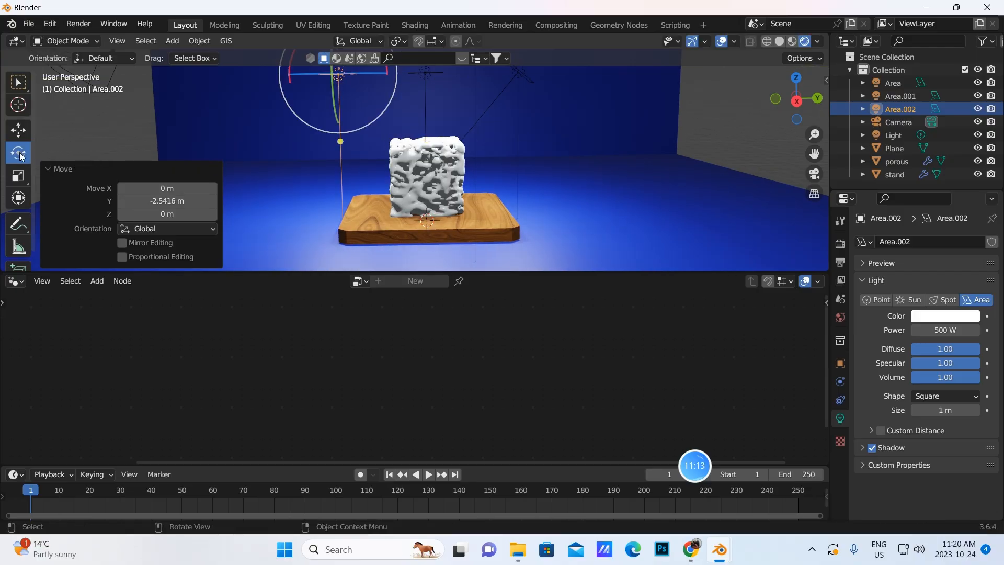
{"action": "left_click_drag", "start_coordinate": [350, 130], "coordinate": [404, 128]}
{"action": "scroll", "coordinate": [565, 225], "scroll_direction": "up", "scroll_amount": 3}
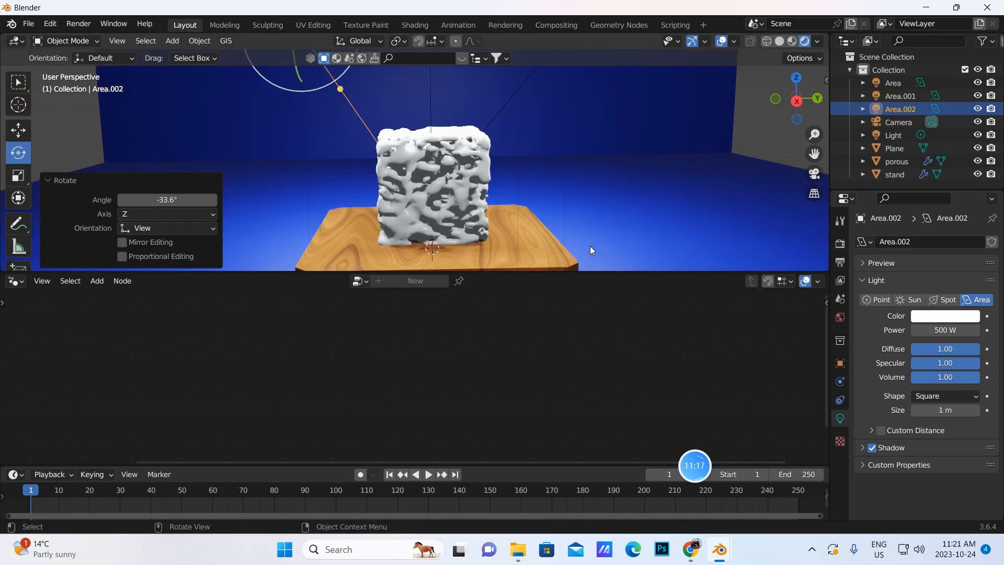
{"action": "left_click_drag", "start_coordinate": [532, 271], "coordinate": [531, 391]}
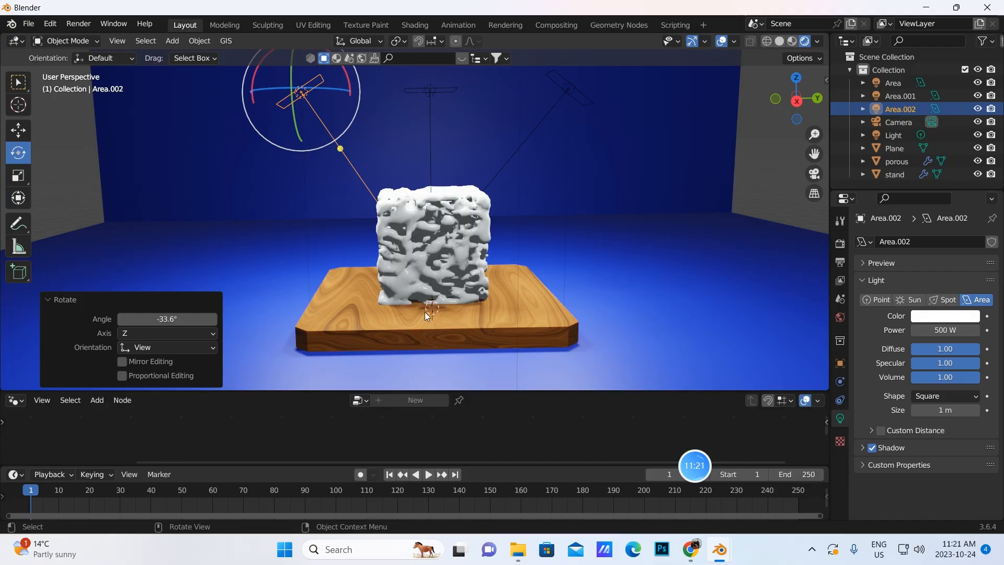
Step: Look through the camera, lock the camera to the view, and reframe the porous cube from a lower, closer side angle
{"action": "left_click", "coordinate": [814, 175]}
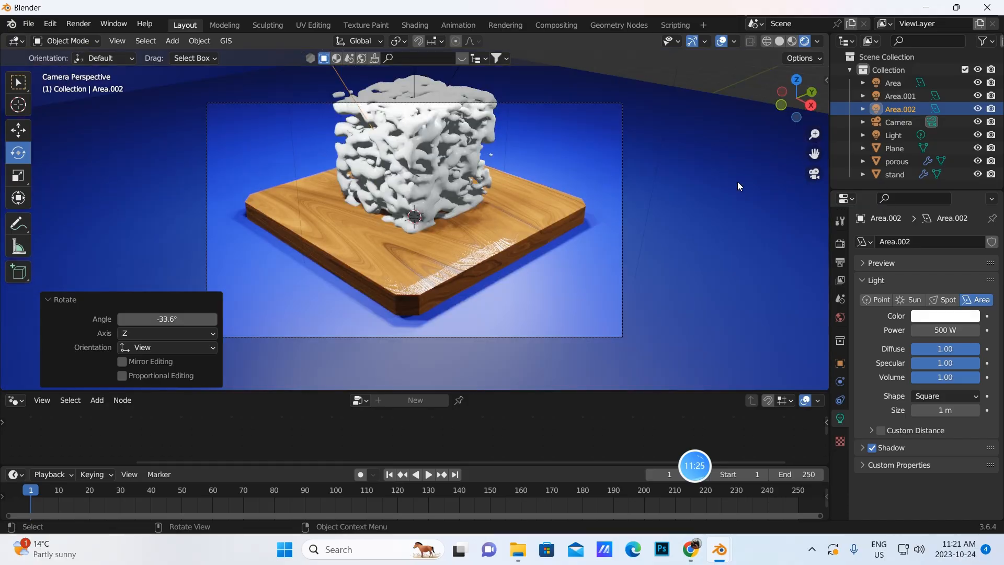
{"action": "key", "text": "n"}
{"action": "left_click", "coordinate": [821, 138]}
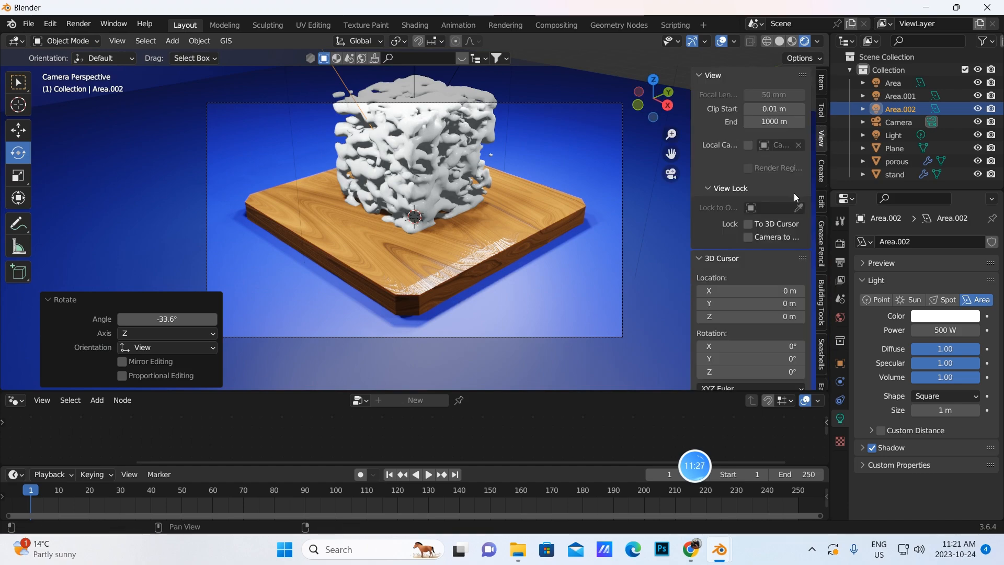
{"action": "left_click", "coordinate": [757, 236]}
{"action": "middle_click_drag", "start_coordinate": [564, 233], "coordinate": [515, 216]}
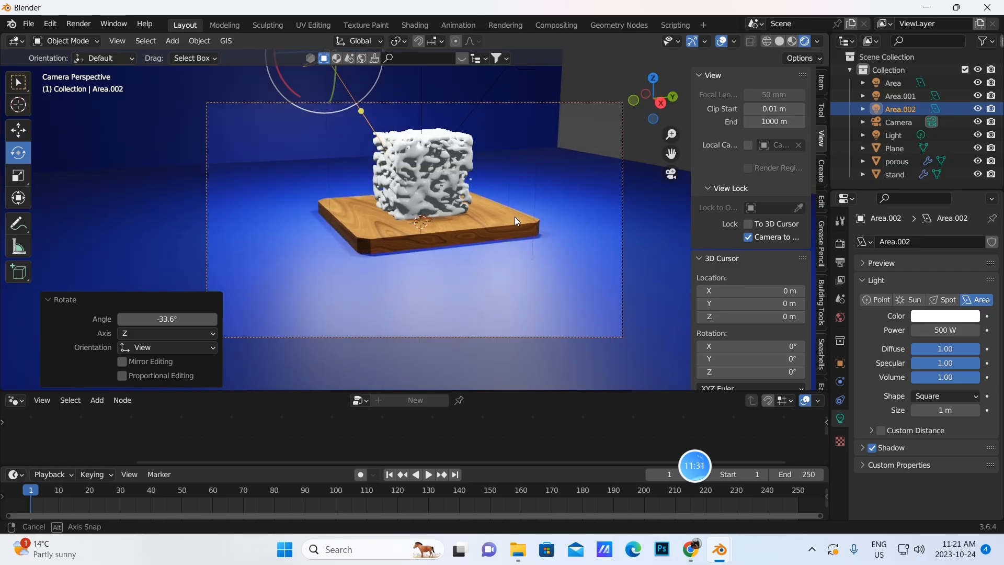
{"action": "scroll", "coordinate": [515, 217], "scroll_direction": "up", "scroll_amount": 3}
{"action": "scroll", "coordinate": [515, 216], "scroll_direction": "down", "scroll_amount": 1}
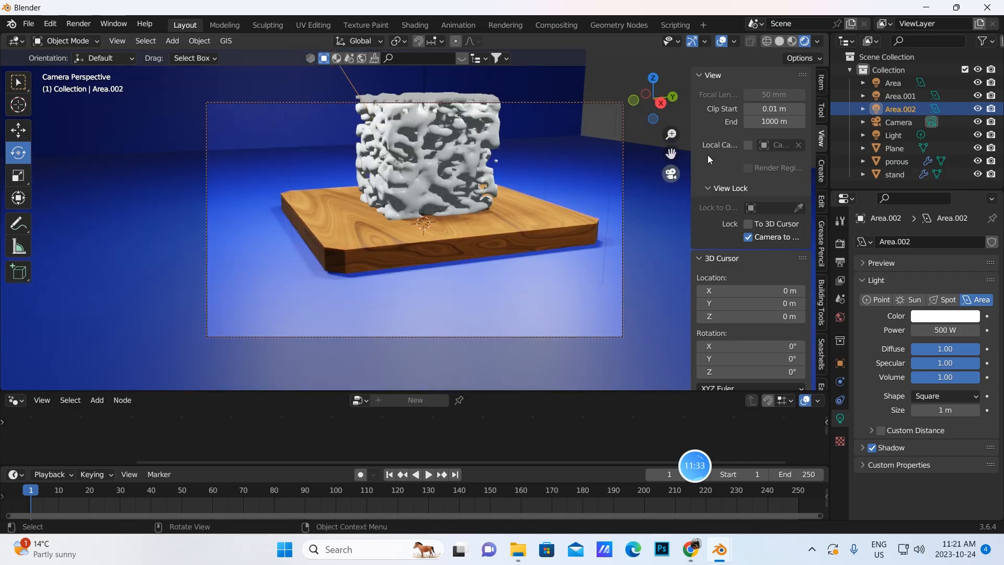
Step: Set the camera's lens shift to X 0.030 and Y 0.130 and hide the sidebar
{"action": "left_click", "coordinate": [895, 122]}
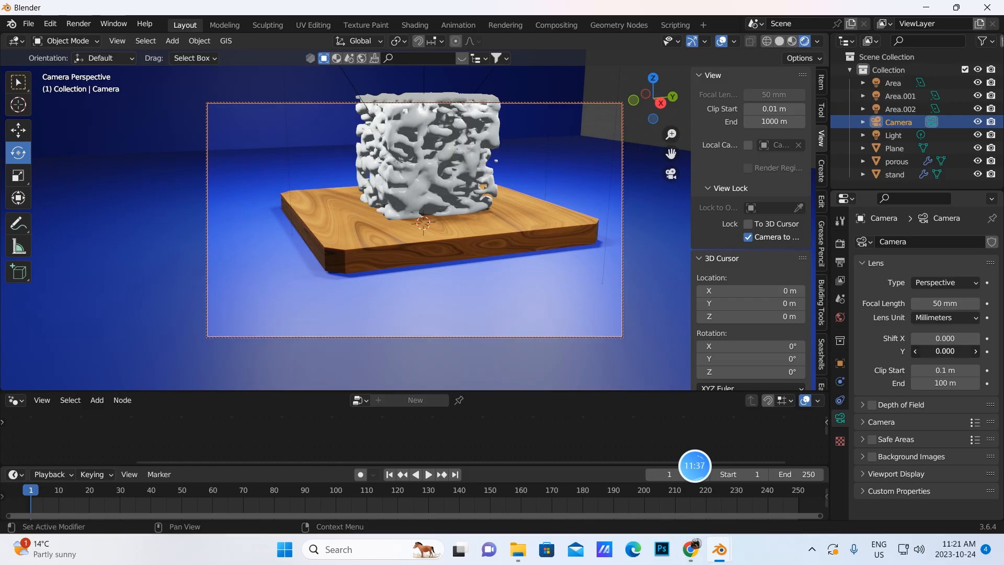
{"action": "mouse_move", "coordinate": [945, 351]}
{"action": "left_mouse_down"}
{"action": "mouse_move", "coordinate": [962, 351]}
{"action": "mouse_move", "coordinate": [950, 339]}
{"action": "left_mouse_up"}
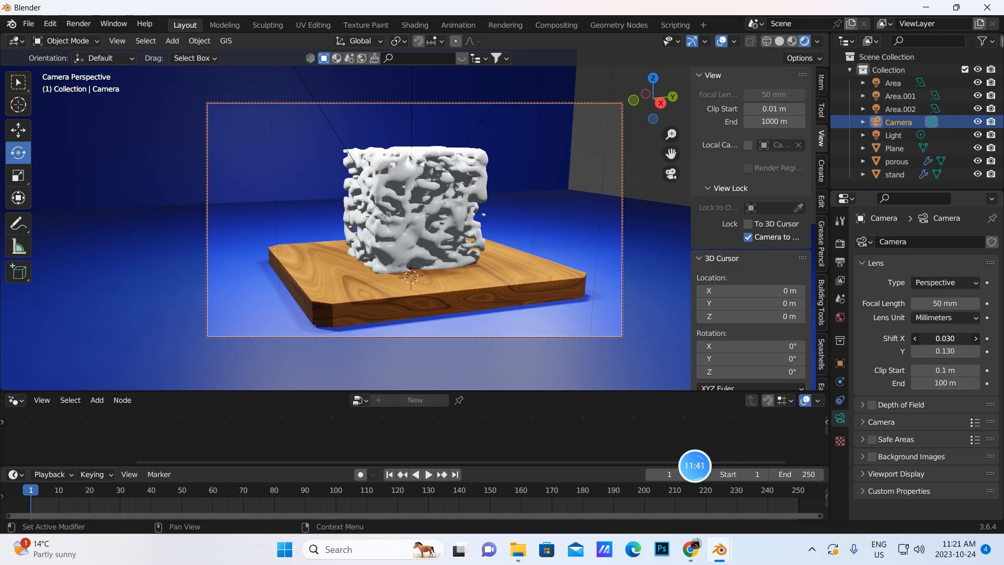
{"action": "key", "text": "n"}
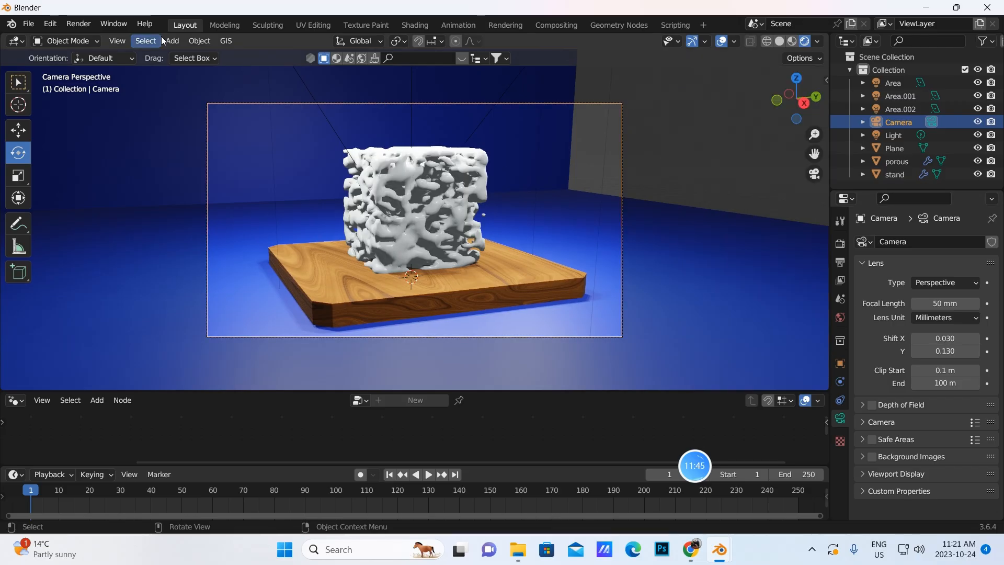
Step: Add a UV sphere and move it about 7.94 m along Y, away from the wooden stand
{"action": "left_click", "coordinate": [179, 40]}
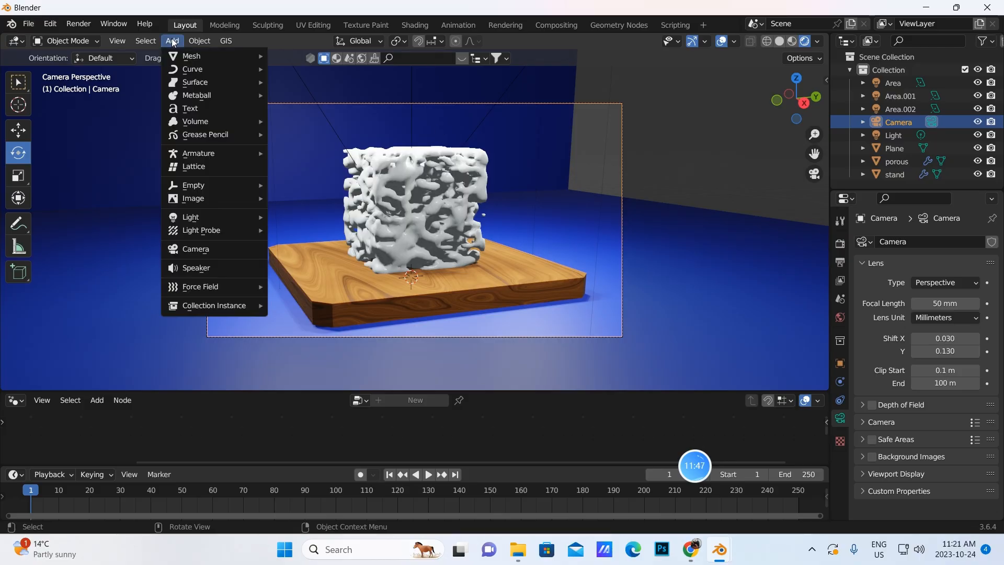
{"action": "mouse_move", "coordinate": [179, 56]}
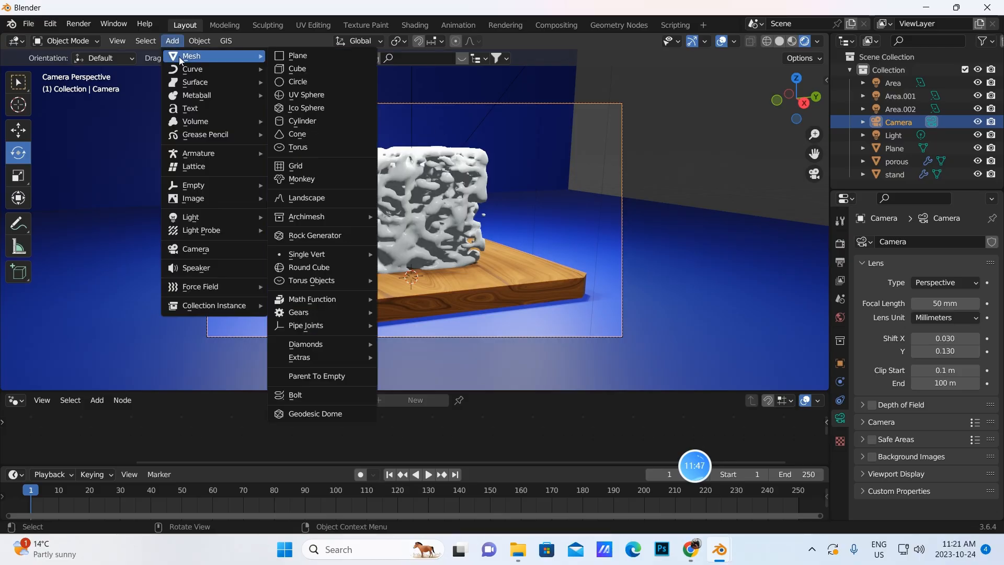
{"action": "left_click", "coordinate": [300, 95]}
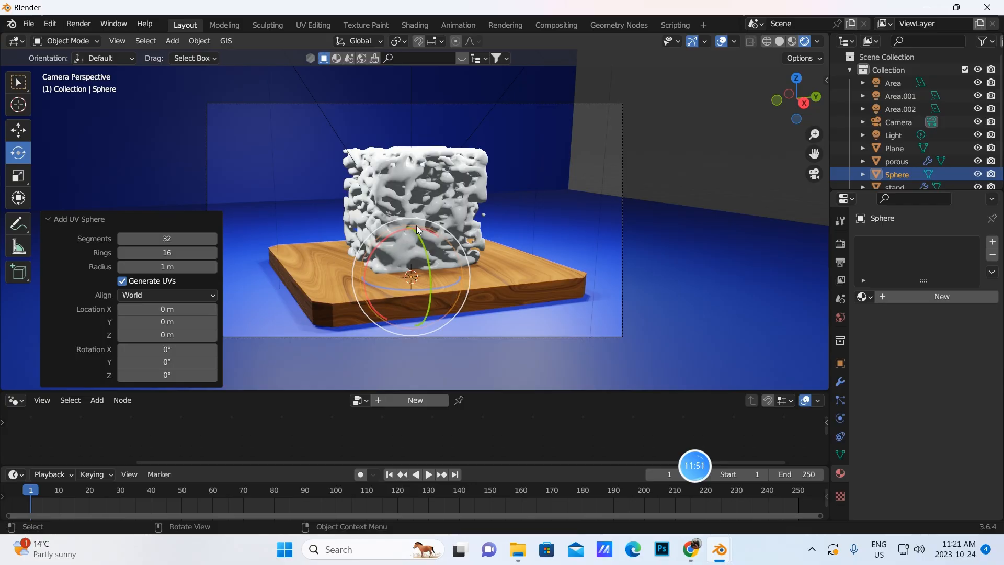
{"action": "left_click", "coordinate": [21, 130]}
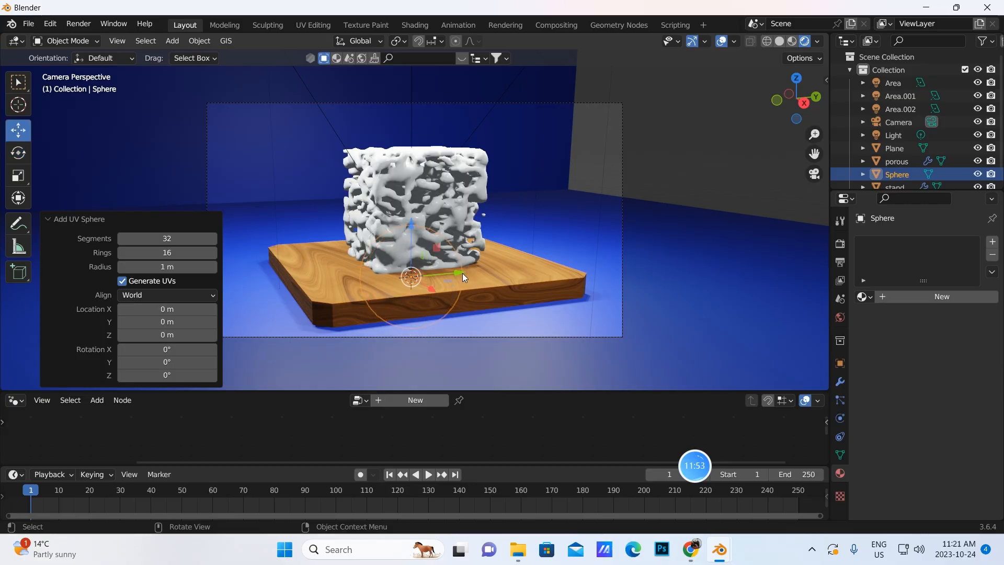
{"action": "left_click_drag", "start_coordinate": [462, 273], "coordinate": [739, 229]}
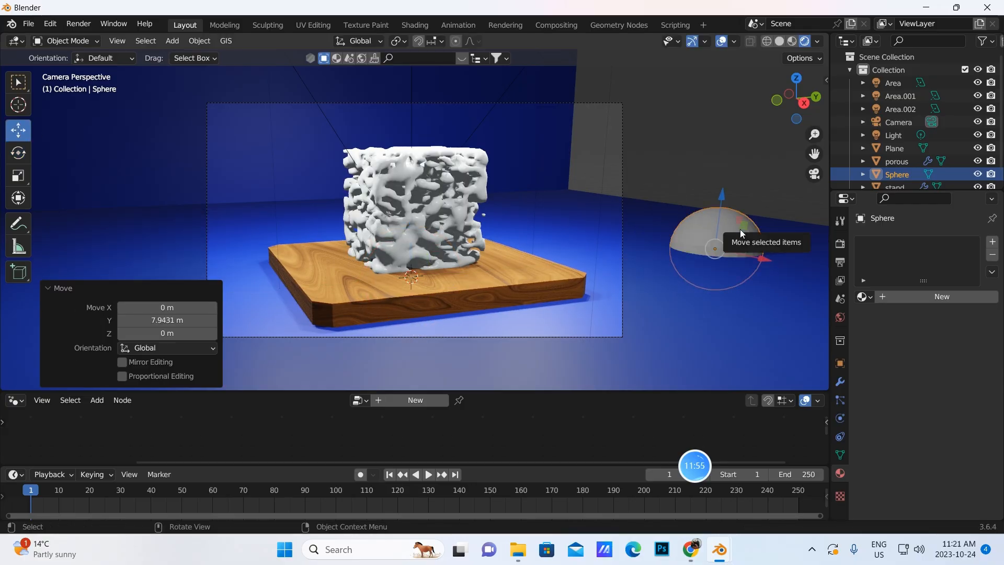
Step: Shade the sphere smooth and raise it about 0.95 m along Z
{"action": "right_click", "coordinate": [740, 229]}
{"action": "left_click", "coordinate": [728, 229]}
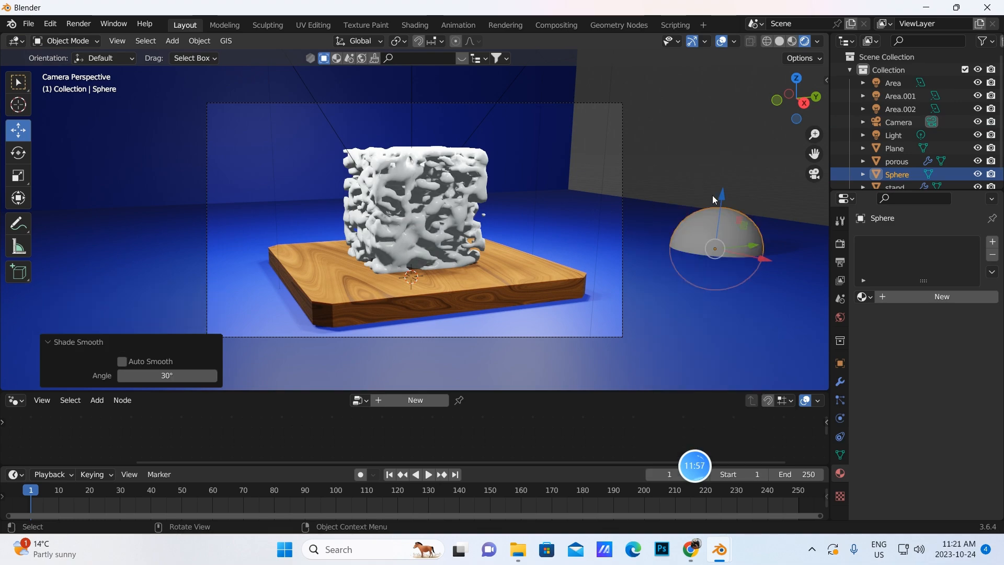
{"action": "left_click_drag", "start_coordinate": [719, 197], "coordinate": [722, 157]}
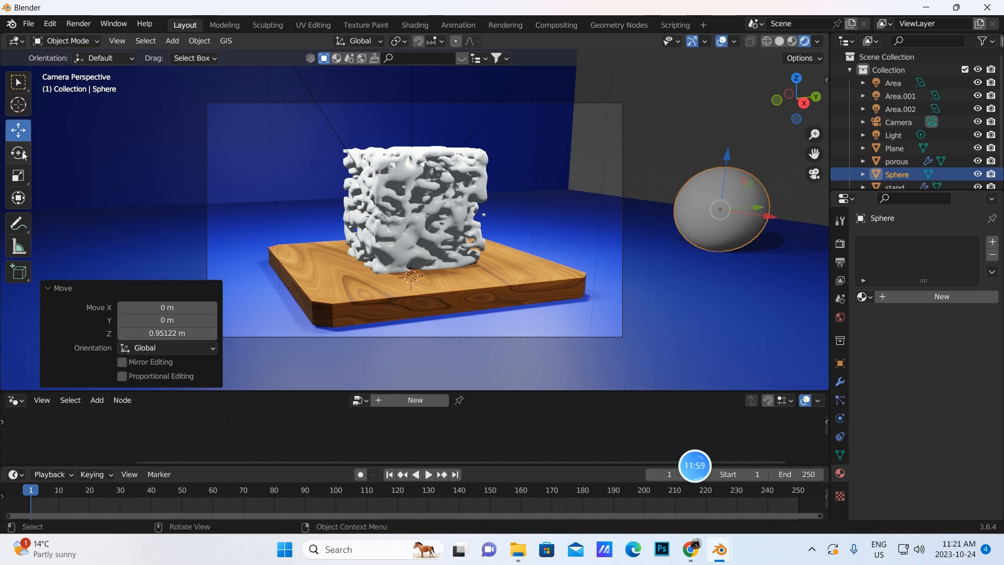
Step: Scale the sphere down uniformly to about 0.267
{"action": "left_click", "coordinate": [19, 175]}
{"action": "left_click_drag", "start_coordinate": [739, 266], "coordinate": [723, 217]}
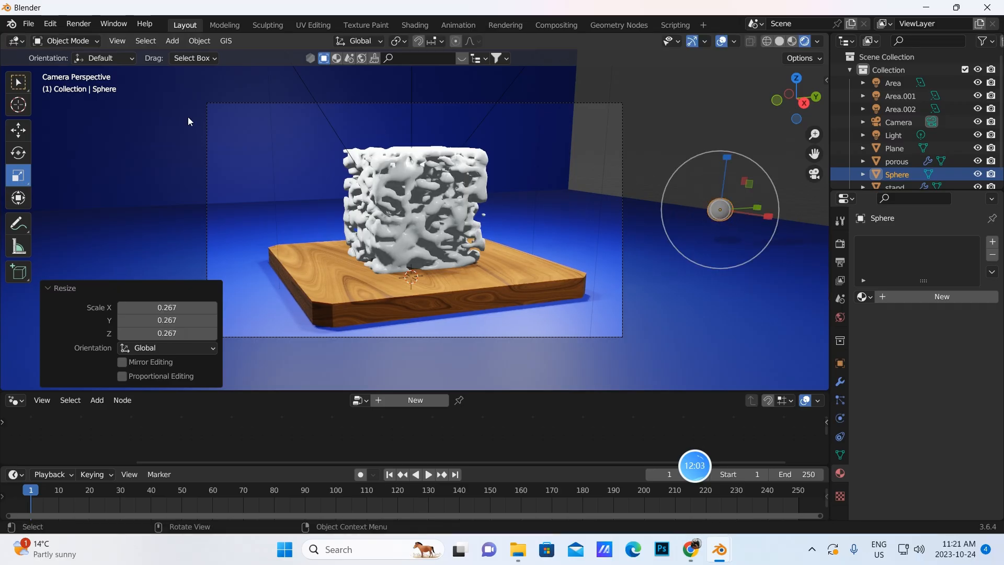
{"action": "left_click", "coordinate": [13, 87]}
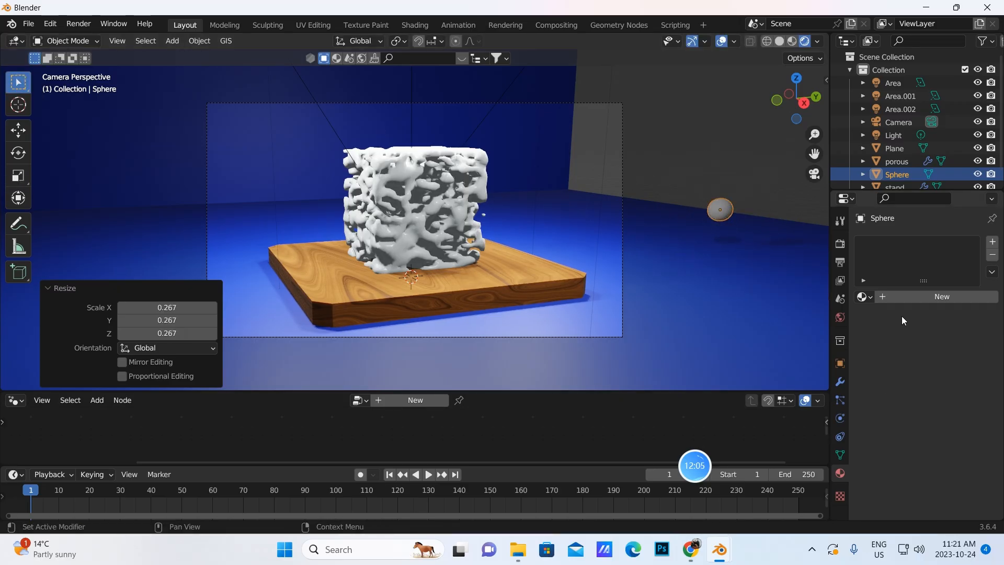
Step: Give the sphere a new material with a saturated blue base color and a roughness of about 0.078
{"action": "left_click", "coordinate": [901, 297]}
{"action": "left_click", "coordinate": [943, 434]}
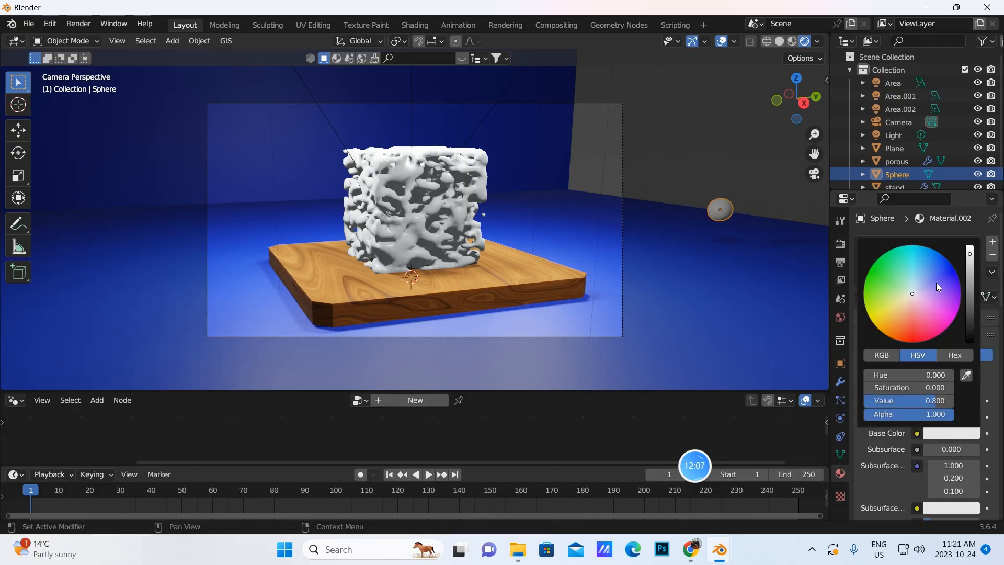
{"action": "left_click", "coordinate": [948, 276]}
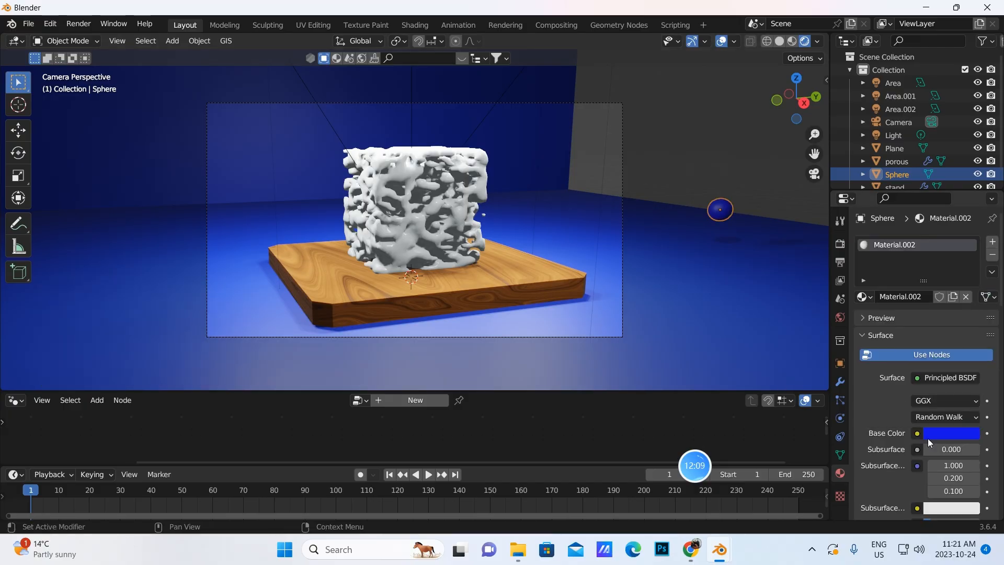
{"action": "scroll", "coordinate": [937, 454], "scroll_direction": "down", "scroll_amount": 5}
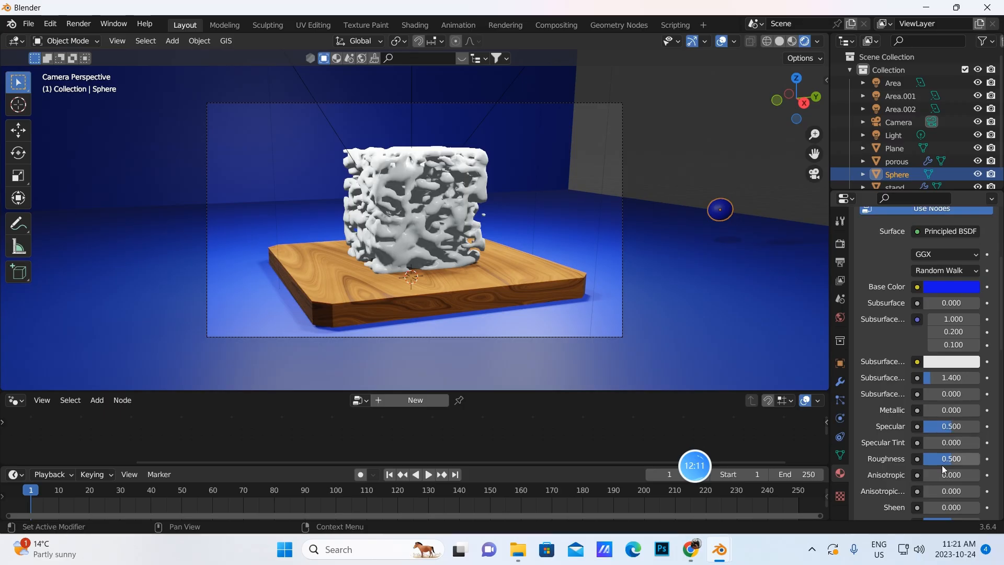
{"action": "left_click_drag", "start_coordinate": [947, 463], "coordinate": [927, 459]}
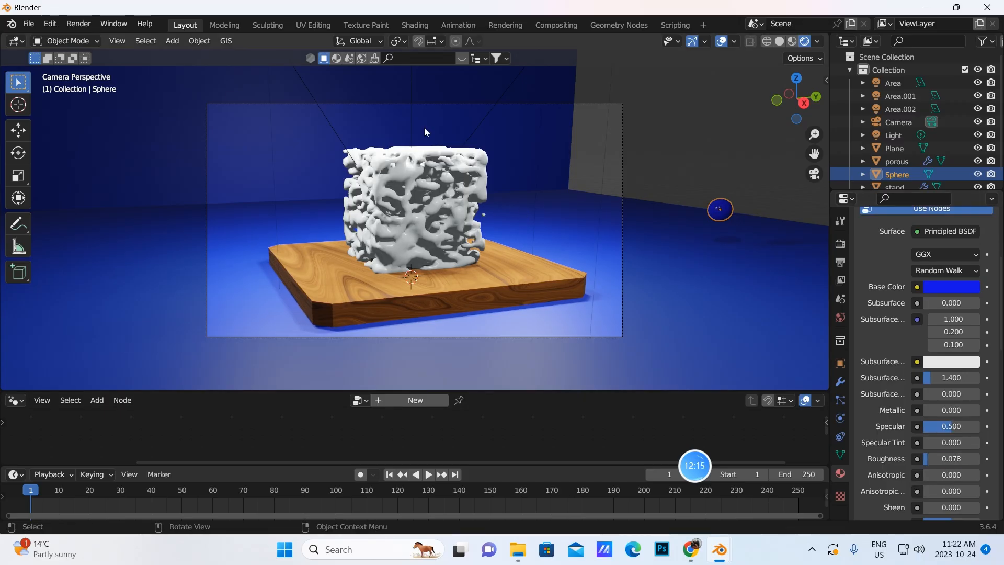
Step: Add a plane and raise it about 3.44 m along Z above the porous cube
{"action": "left_click", "coordinate": [172, 40]}
{"action": "mouse_move", "coordinate": [189, 53]}
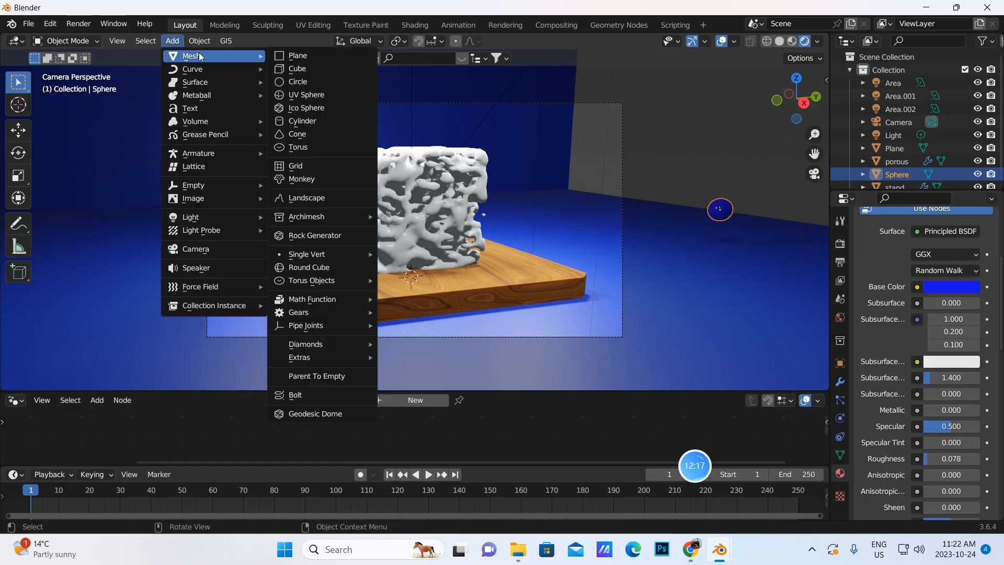
{"action": "left_click", "coordinate": [293, 55]}
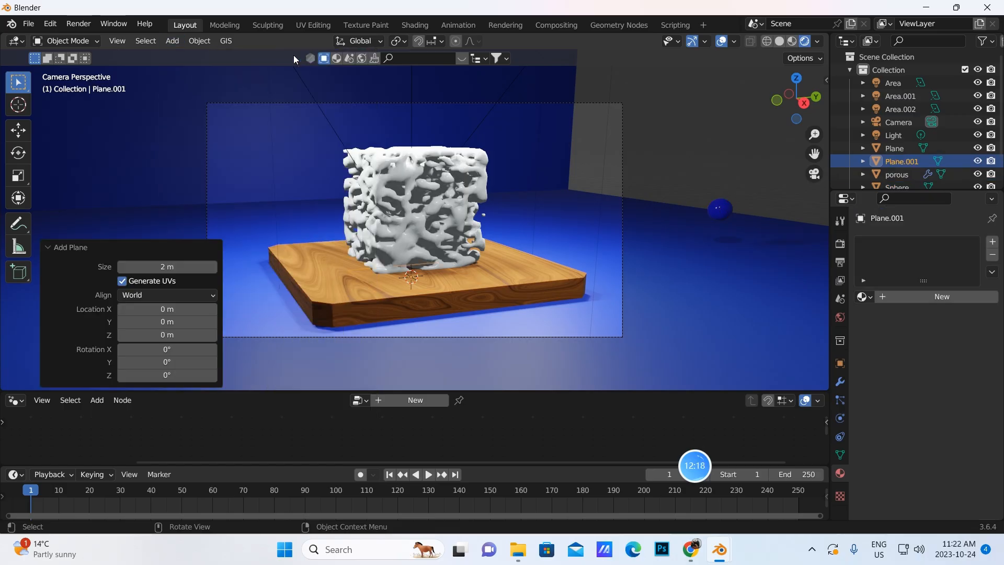
{"action": "left_click", "coordinate": [18, 129]}
{"action": "left_click_drag", "start_coordinate": [410, 225], "coordinate": [386, 376]}
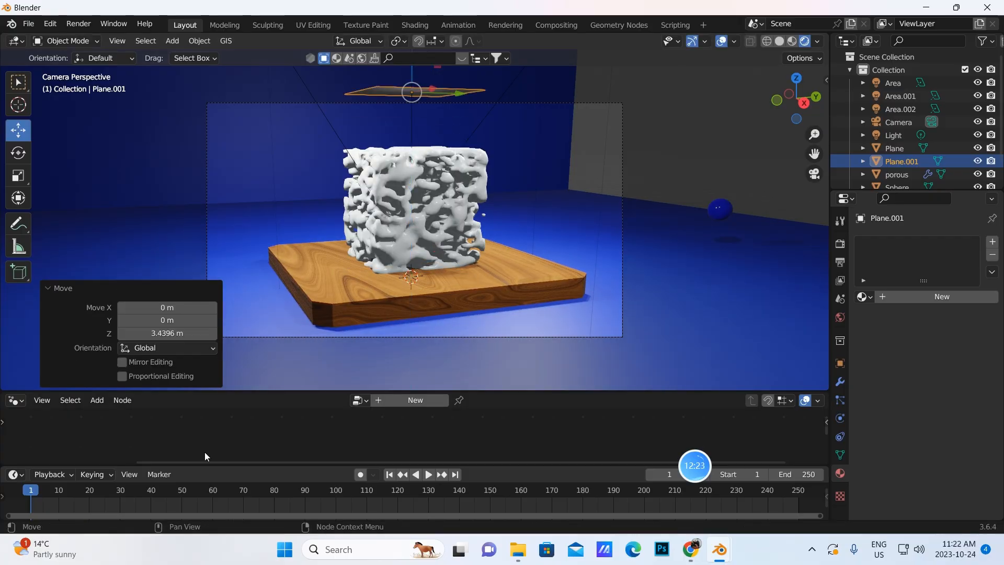
Step: Scale the raised plane down uniformly to about 0.814
{"action": "left_click", "coordinate": [18, 175]}
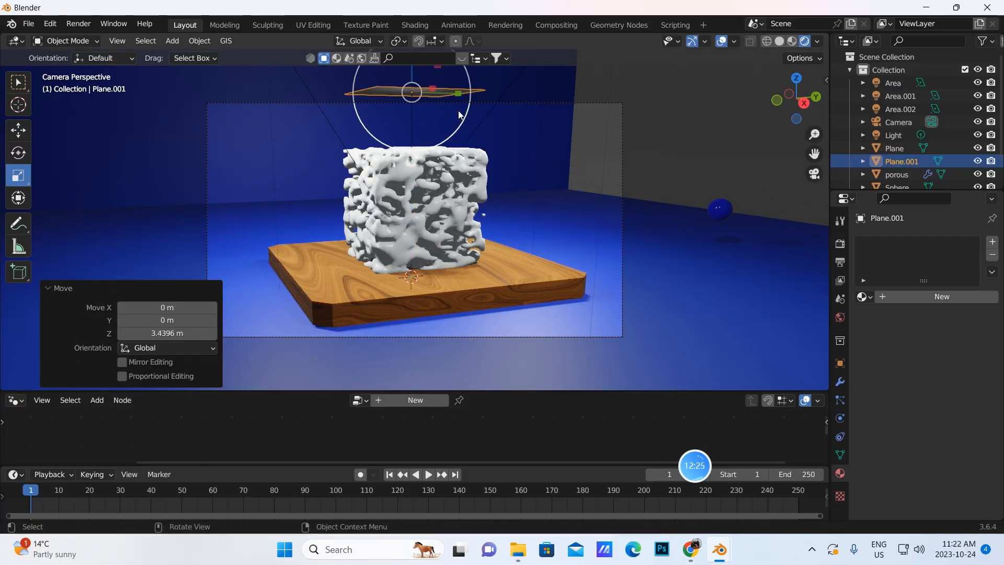
{"action": "left_click_drag", "start_coordinate": [463, 116], "coordinate": [452, 110]}
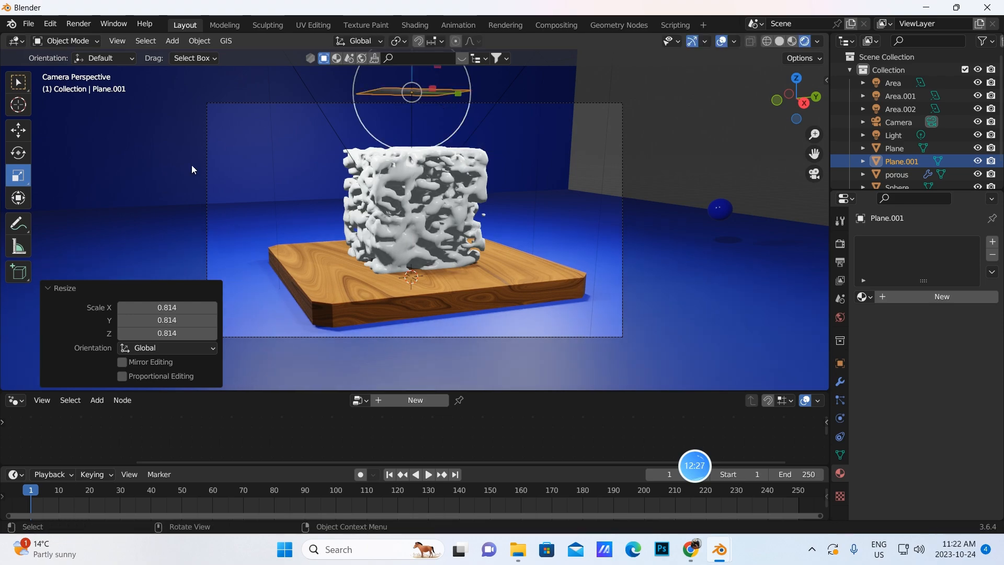
{"action": "left_click", "coordinate": [24, 86]}
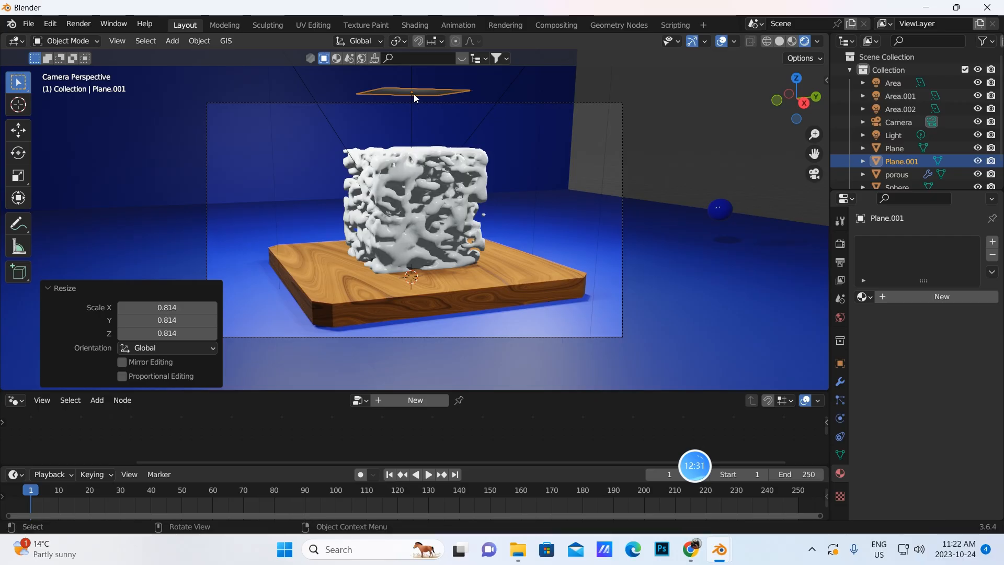
Step: Add an emitter particle system to the raised plane and set its particle number to 30
{"action": "left_click", "coordinate": [840, 399]}
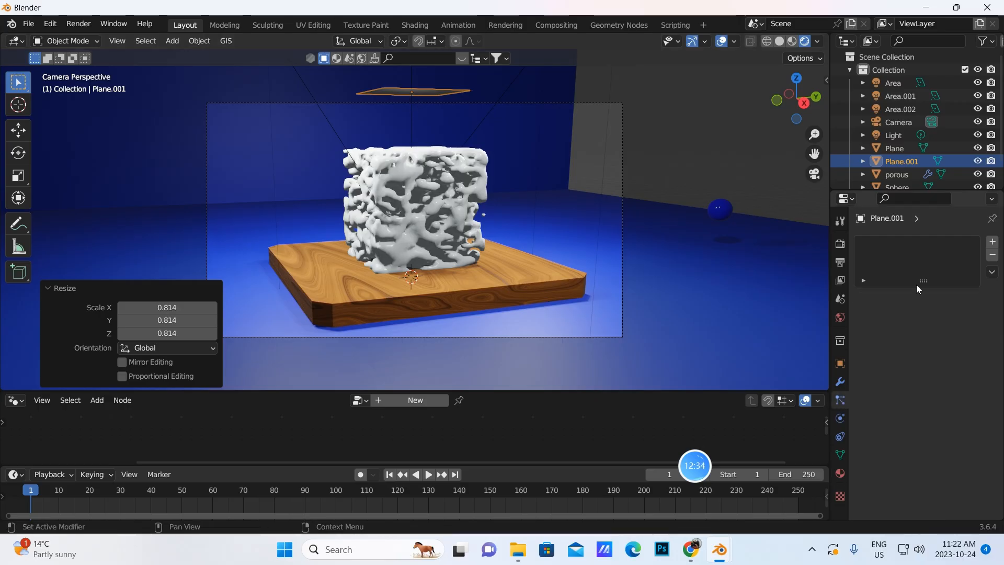
{"action": "left_click", "coordinate": [992, 242]}
{"action": "left_click", "coordinate": [941, 359]}
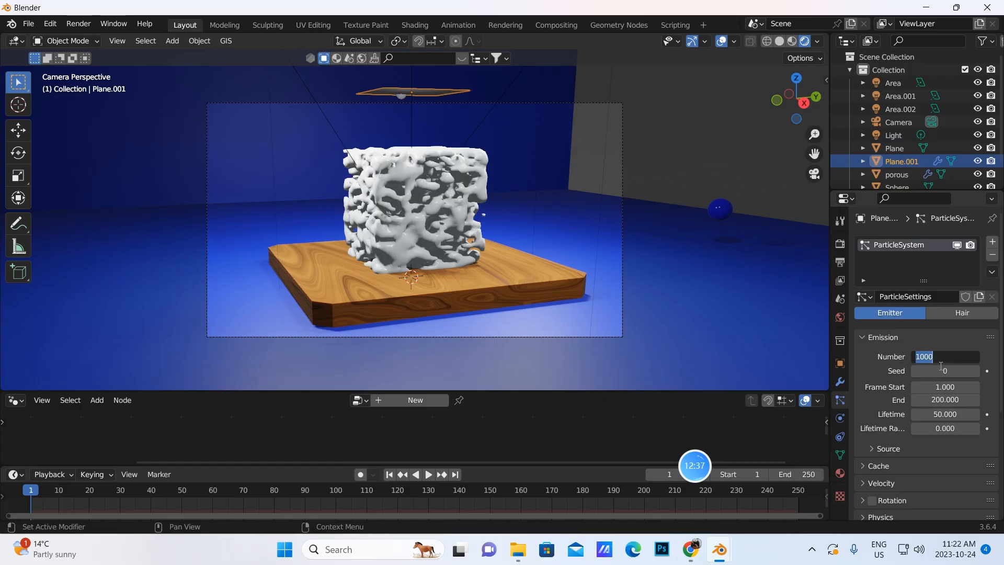
{"action": "key", "text": "BackSpace"}
{"action": "type", "text": "30"}
Step: Set the end frame of the particle emission to 250
{"action": "left_click", "coordinate": [952, 399]}
{"action": "key", "text": "BackSpace"}
{"action": "type", "text": "2508"}
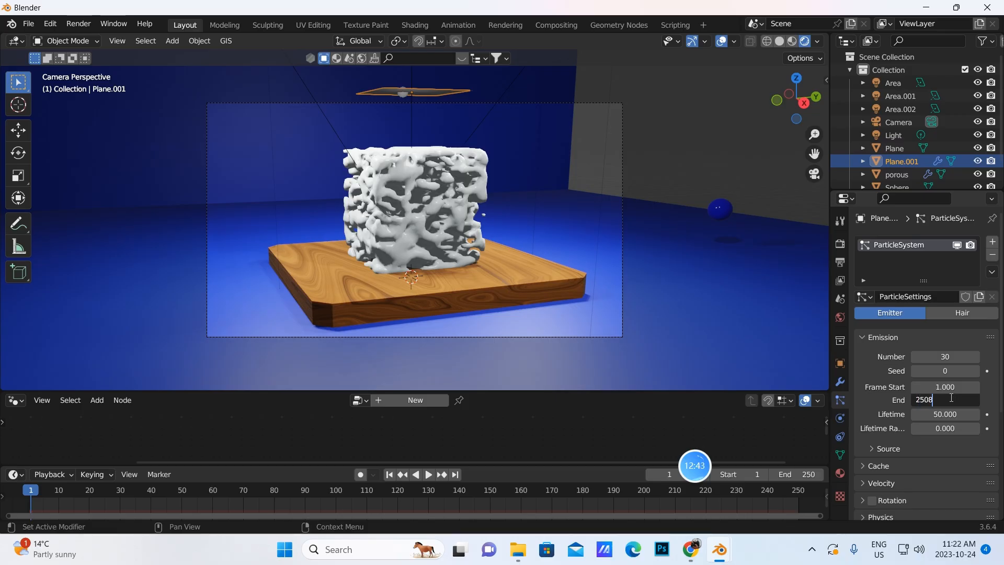
{"action": "key", "text": "Return"}
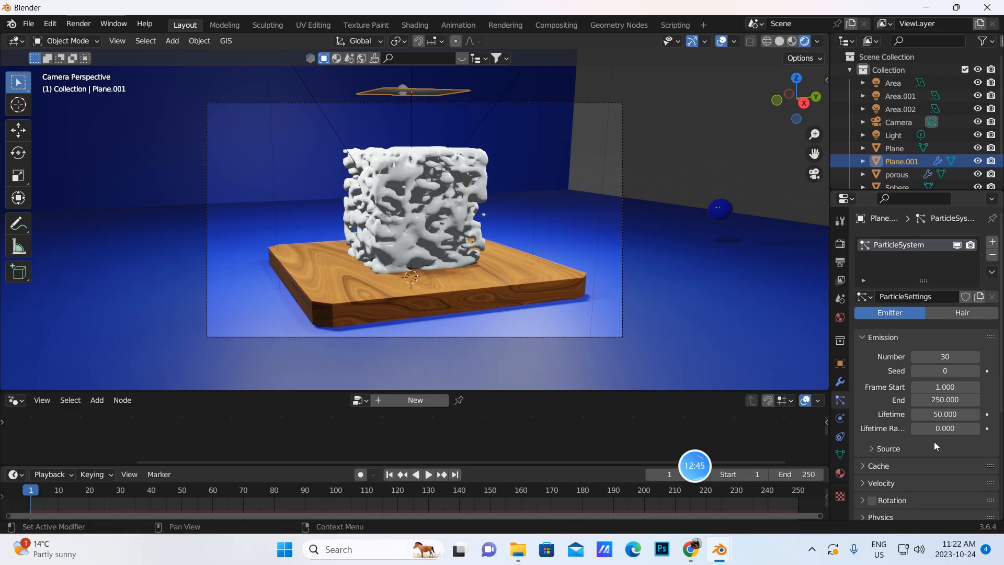
{"action": "left_click_drag", "start_coordinate": [936, 429], "coordinate": [910, 429]}
Step: Enable rotation for the particle system and set its particles to render as Object
{"action": "scroll", "coordinate": [946, 477], "scroll_direction": "down", "scroll_amount": 5}
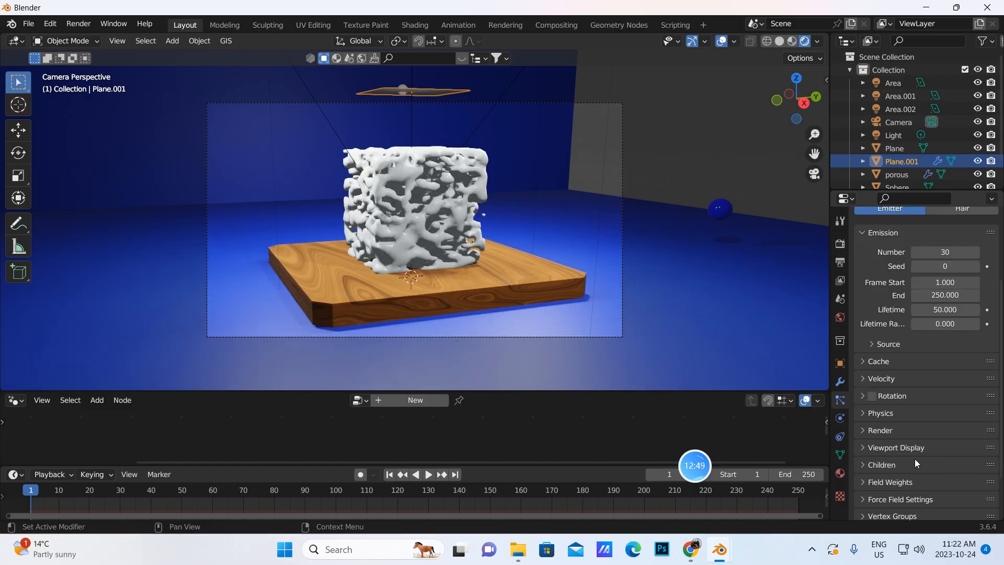
{"action": "left_click", "coordinate": [871, 397]}
{"action": "left_click", "coordinate": [873, 431]}
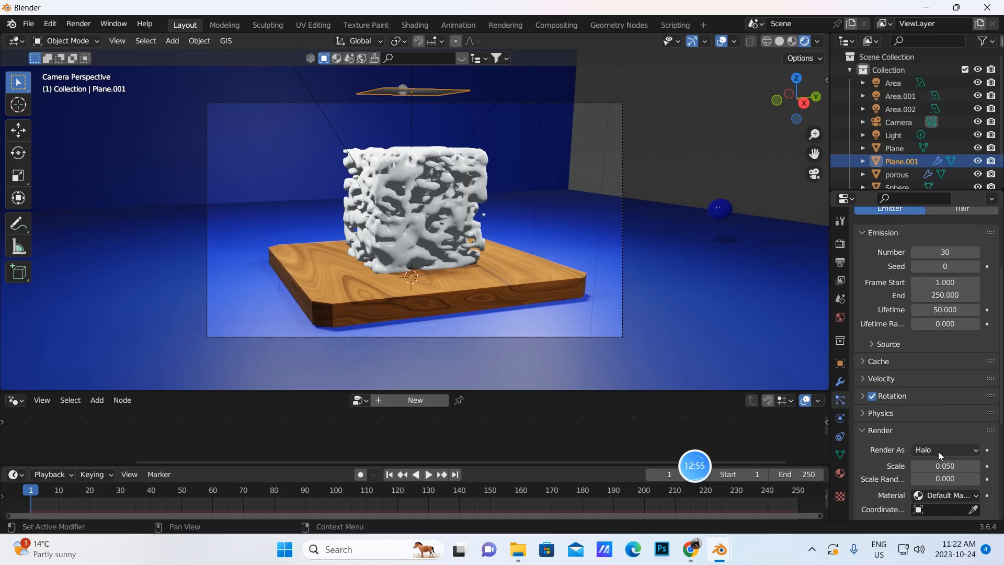
{"action": "left_click", "coordinate": [976, 451]}
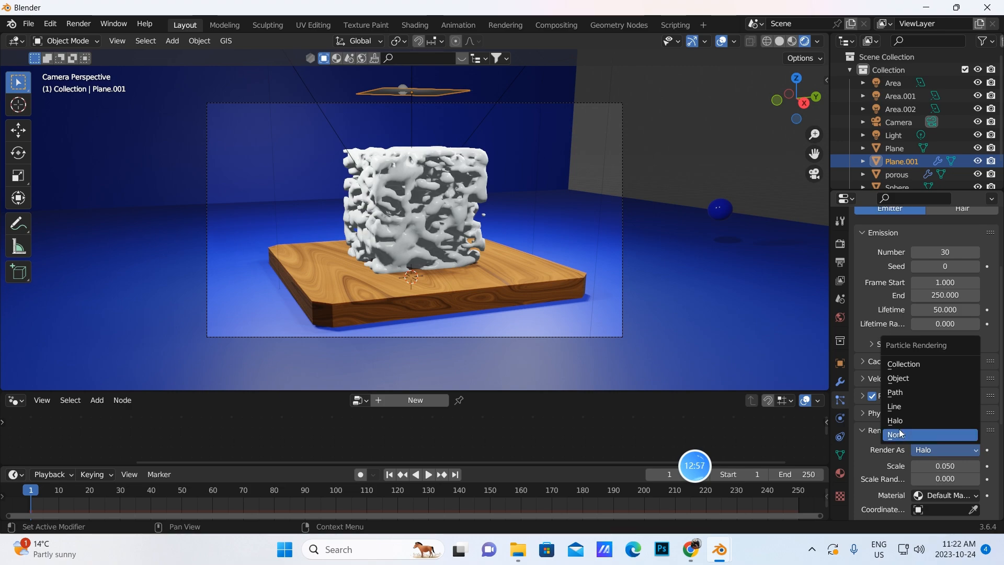
{"action": "left_click", "coordinate": [897, 378]}
Step: Use Sphere as the particles' instance object and set the particle render scale to 0.340
{"action": "scroll", "coordinate": [930, 473], "scroll_direction": "down", "scroll_amount": 4}
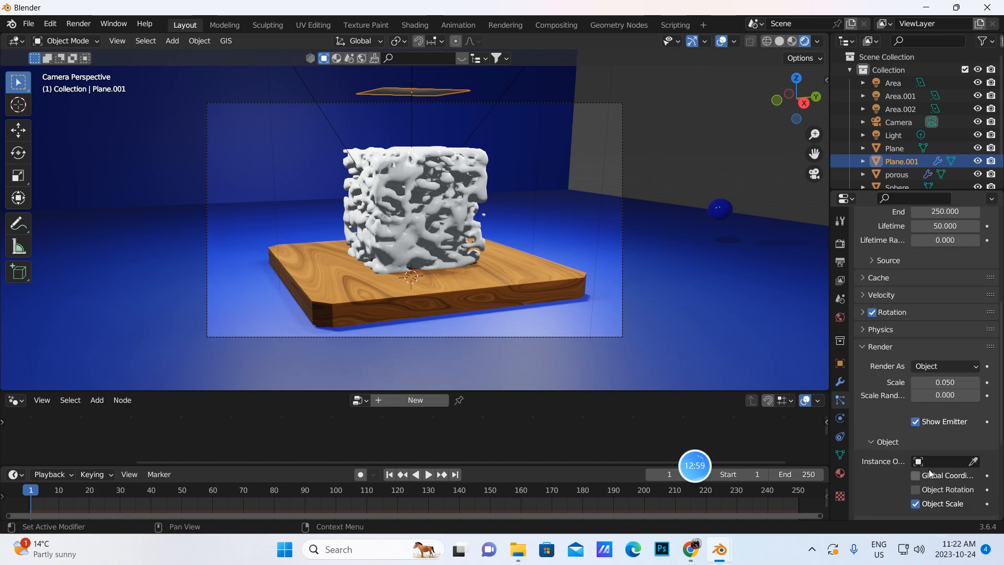
{"action": "left_click", "coordinate": [934, 462]}
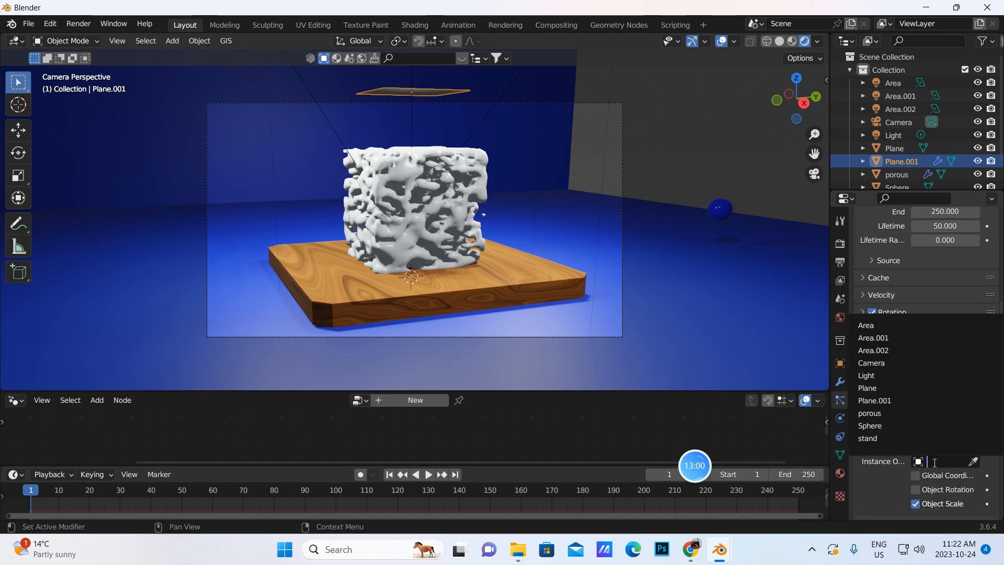
{"action": "left_click", "coordinate": [872, 427]}
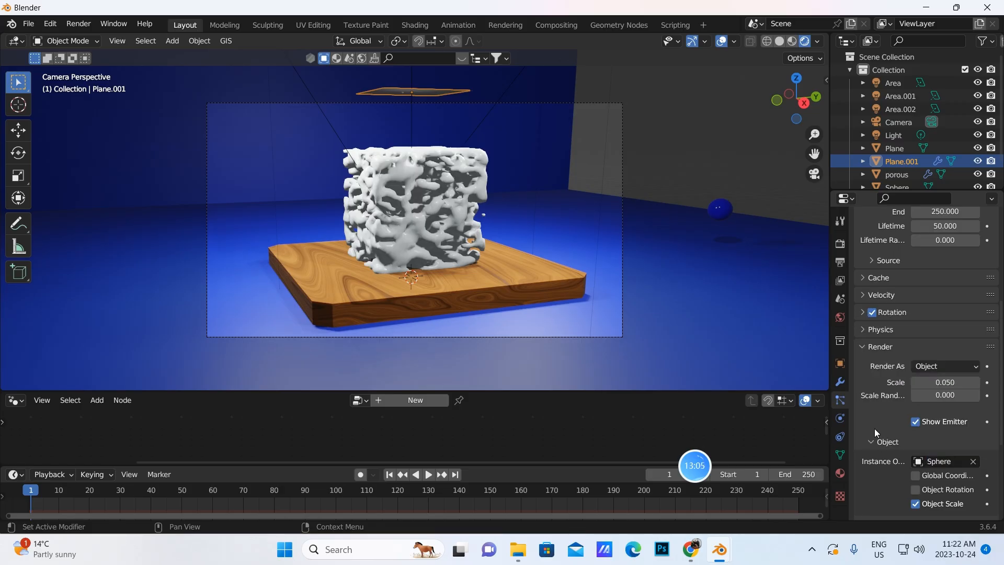
{"action": "scroll", "coordinate": [896, 170], "scroll_direction": "down", "scroll_amount": 2}
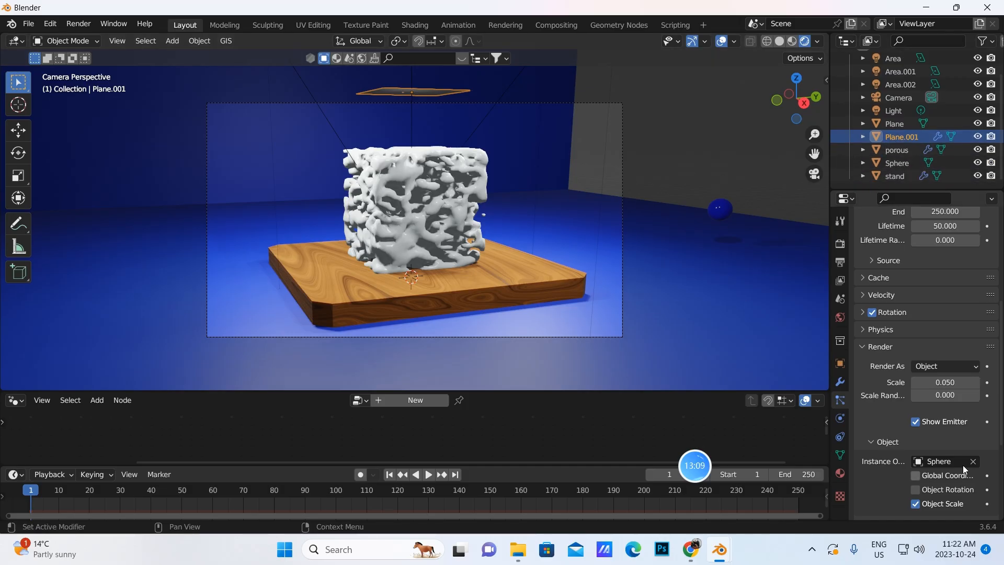
{"action": "scroll", "coordinate": [962, 469], "scroll_direction": "down", "scroll_amount": 4}
{"action": "mouse_move", "coordinate": [942, 299]}
{"action": "left_mouse_down"}
{"action": "mouse_move", "coordinate": [983, 299]}
{"action": "mouse_move", "coordinate": [960, 299]}
{"action": "left_mouse_up"}
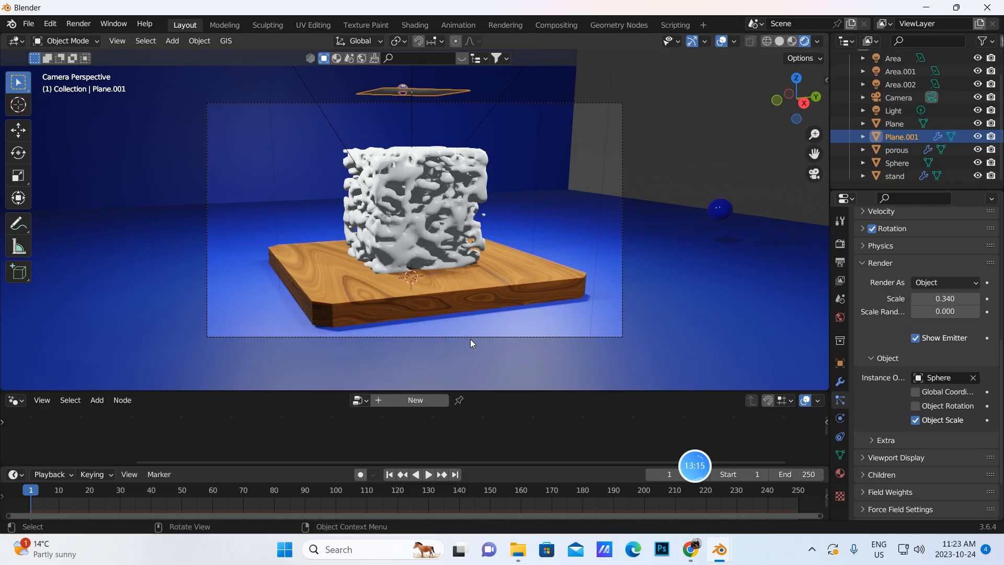
Step: Play the animation to check how the particle spheres fall, and pause it at frame 71
{"action": "scroll", "coordinate": [902, 461], "scroll_direction": "down", "scroll_amount": 3}
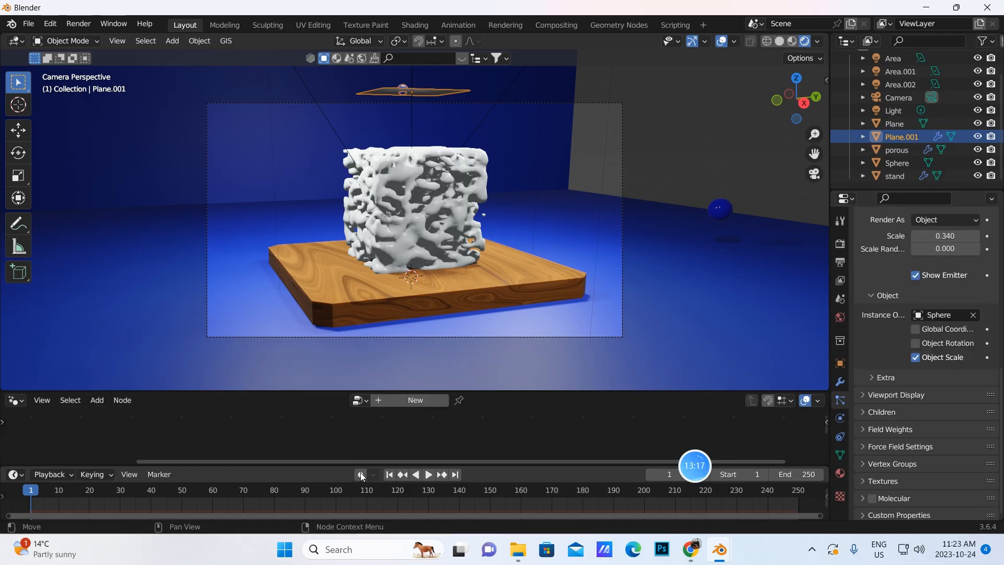
{"action": "left_click", "coordinate": [428, 475]}
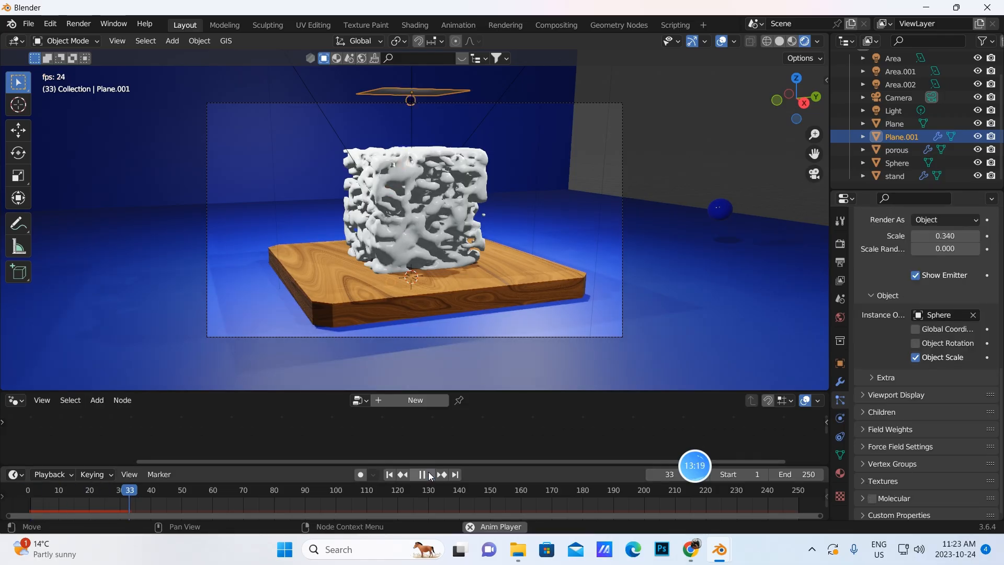
{"action": "left_click", "coordinate": [425, 474]}
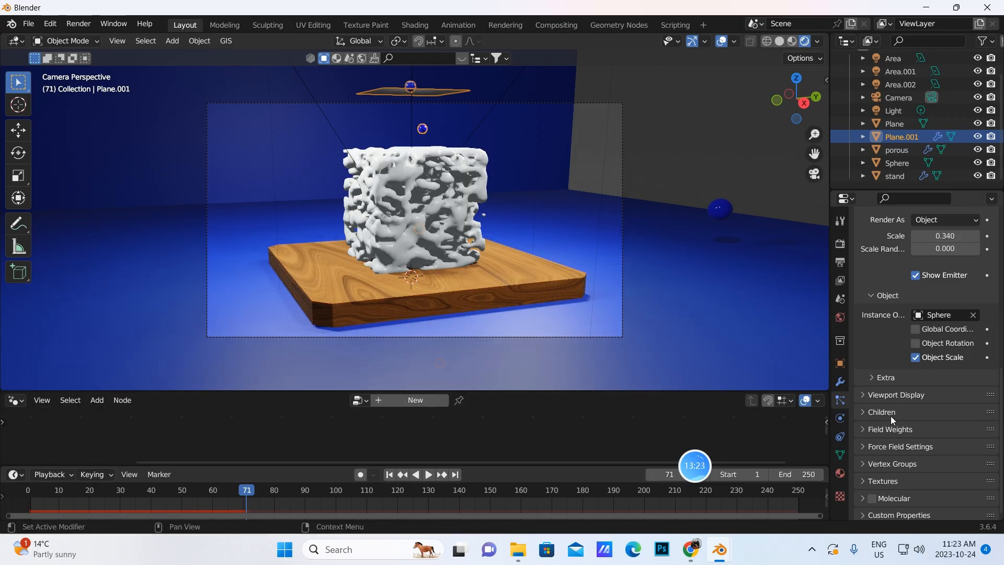
Step: Lower the particle system's gravity field weight to about 0.161
{"action": "scroll", "coordinate": [894, 409], "scroll_direction": "down", "scroll_amount": 1}
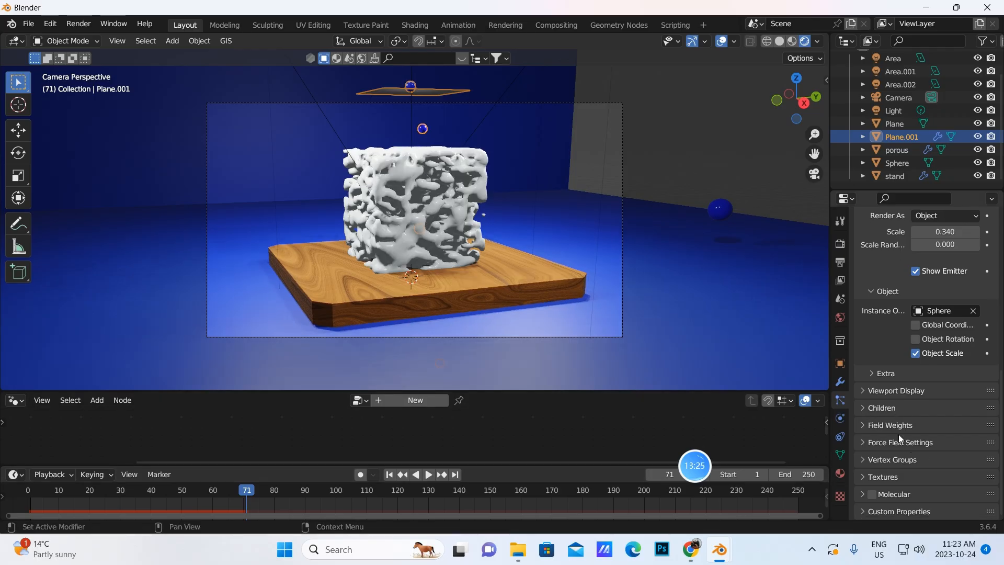
{"action": "left_click", "coordinate": [899, 427]}
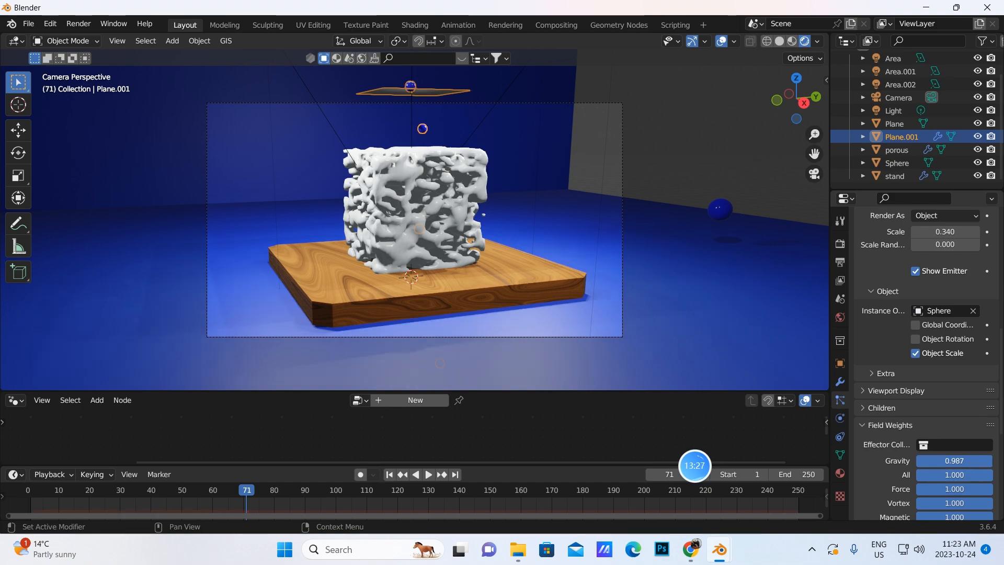
{"action": "left_click_drag", "start_coordinate": [974, 458], "coordinate": [911, 458]}
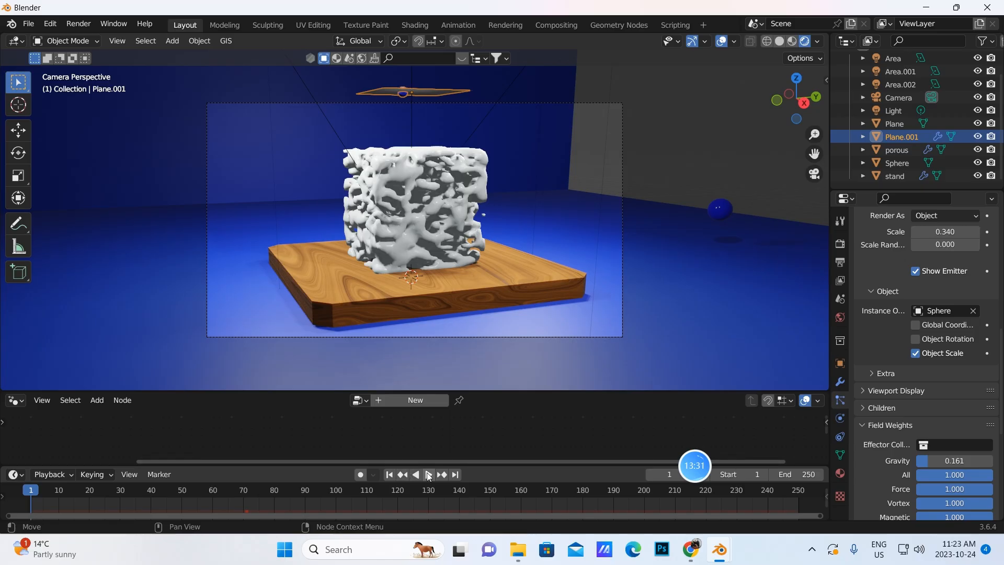
Step: Play the animation with the reduced gravity, fit the camera frame in the viewport, and pause at frame 194
{"action": "left_click", "coordinate": [428, 474]}
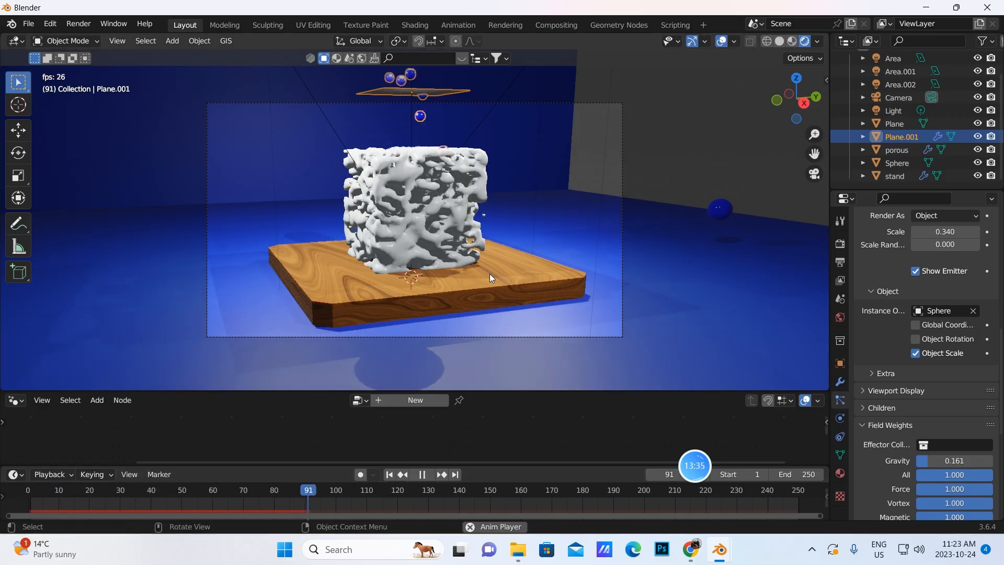
{"action": "key", "text": "Home"}
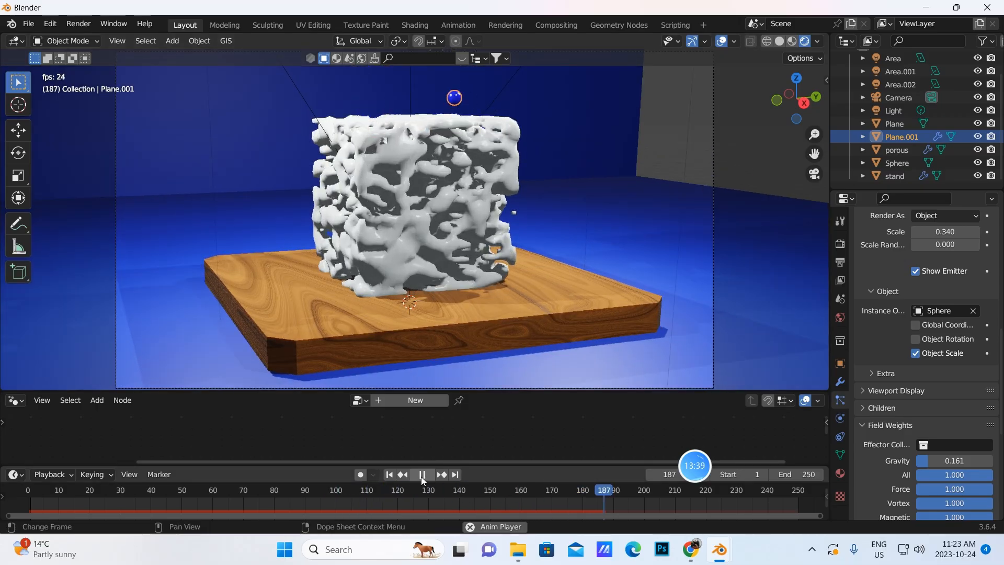
{"action": "left_click", "coordinate": [422, 476]}
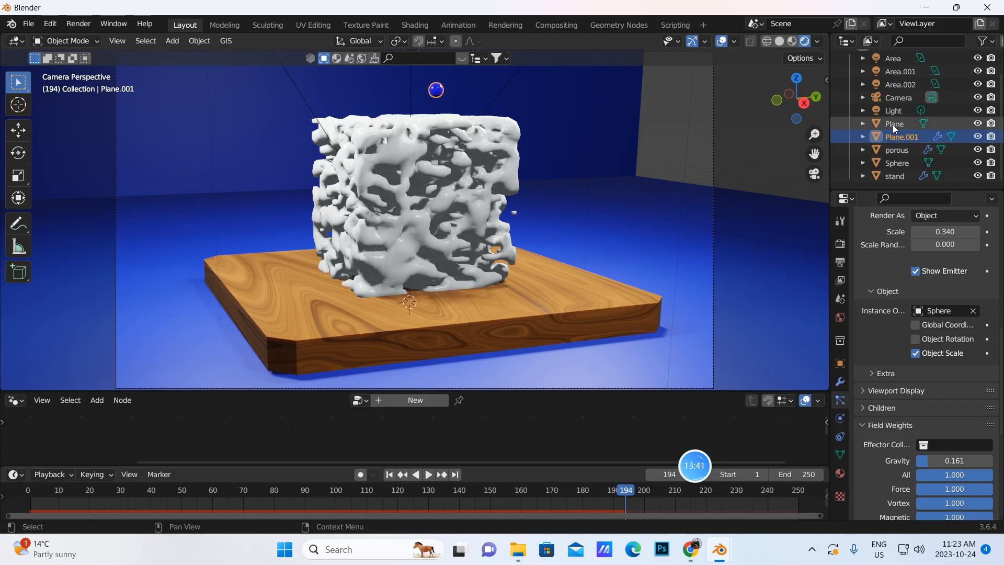
Step: Set the power of the point light named Light to 2000 W
{"action": "left_click", "coordinate": [891, 110]}
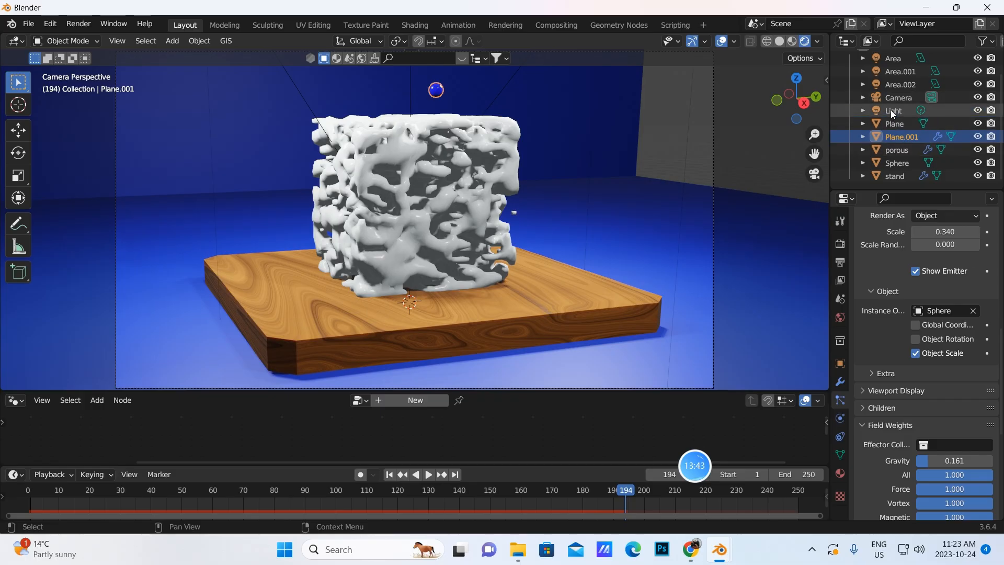
{"action": "scroll", "coordinate": [906, 281], "scroll_direction": "up", "scroll_amount": 8}
{"action": "scroll", "coordinate": [906, 281], "scroll_direction": "up", "scroll_amount": 2}
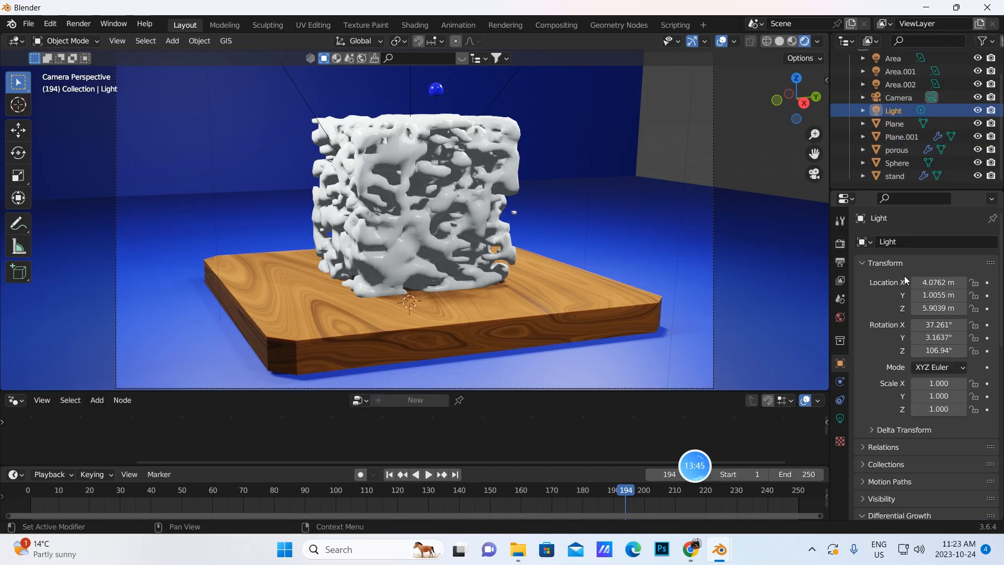
{"action": "left_click", "coordinate": [841, 419]}
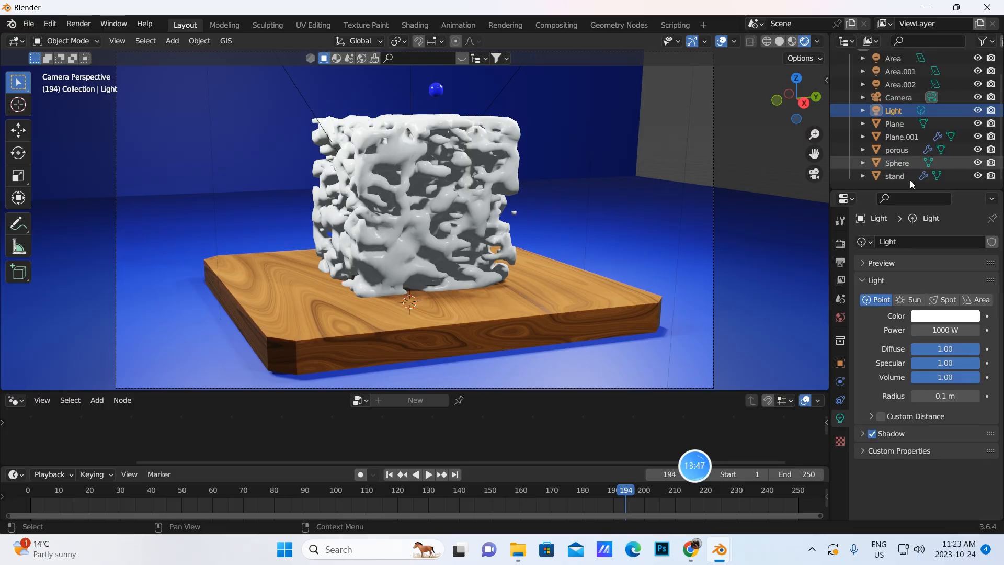
{"action": "left_click", "coordinate": [949, 333]}
{"action": "type", "text": "2000"}
{"action": "key", "text": "Return"}
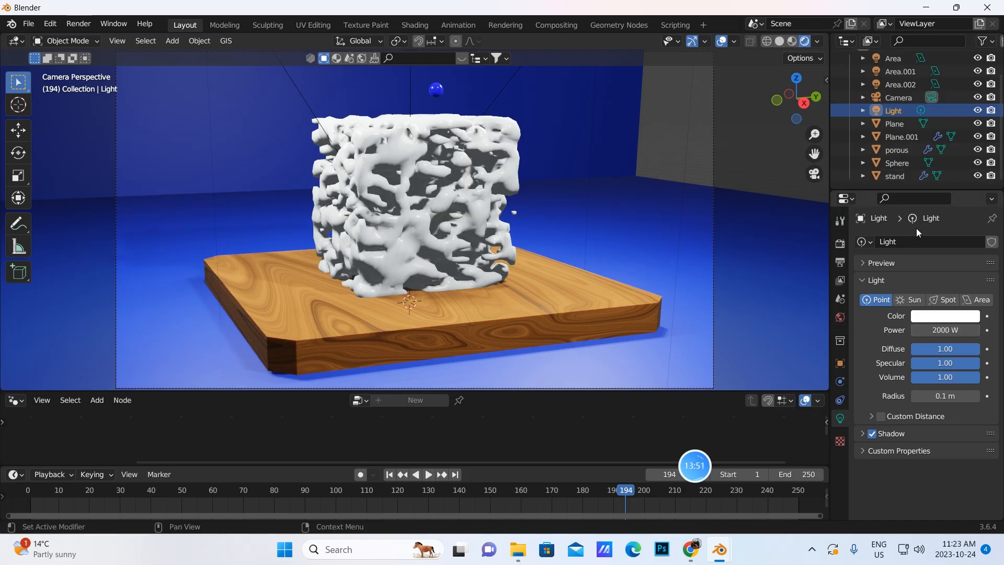
Step: Enable Ambient Occlusion and Screen Space Reflections for the Eevee render
{"action": "left_click", "coordinate": [839, 244]}
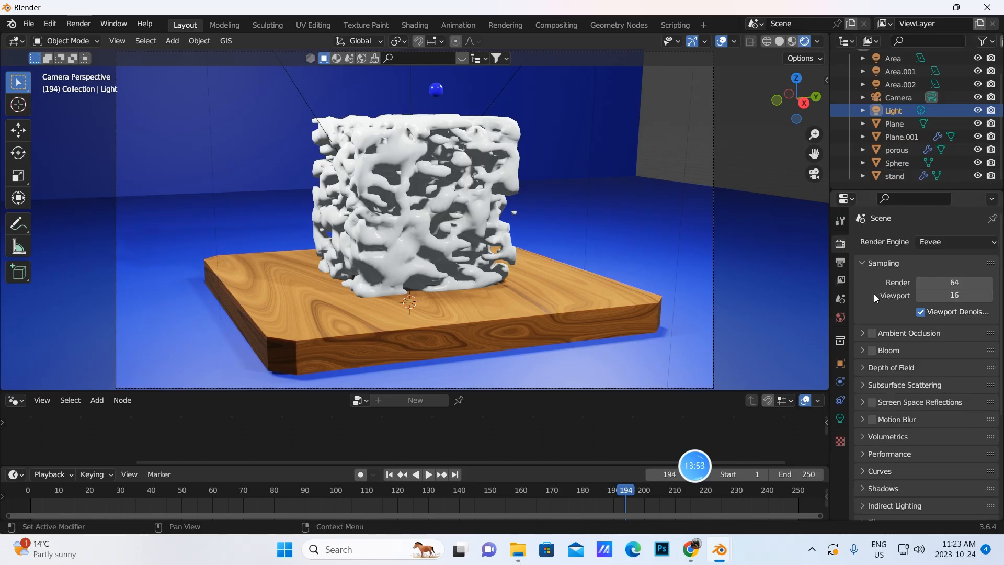
{"action": "left_click", "coordinate": [872, 402]}
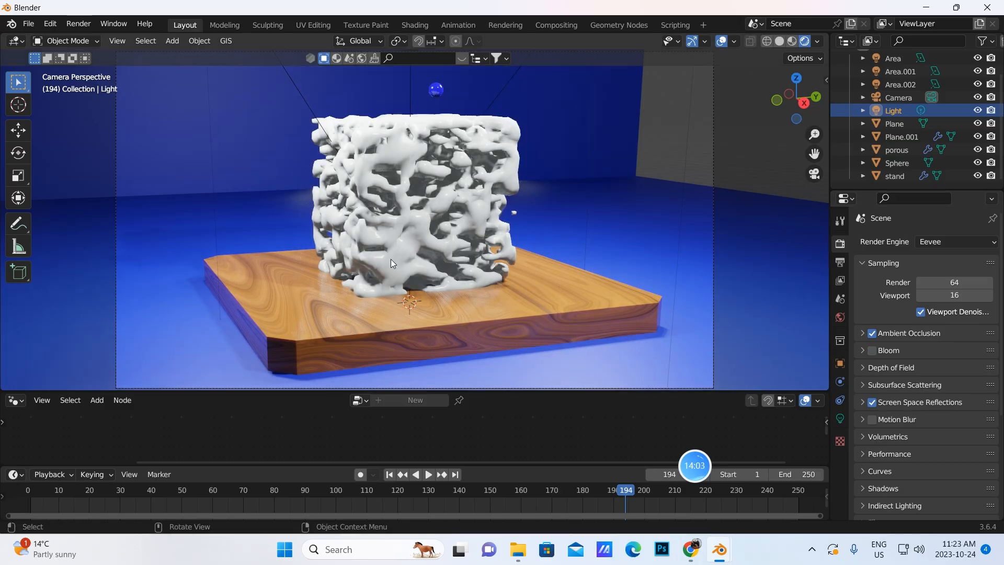
Step: Play the animation from the first frame to preview the new render effects, and return to frame 1
{"action": "left_click", "coordinate": [389, 473]}
{"action": "left_click", "coordinate": [429, 474]}
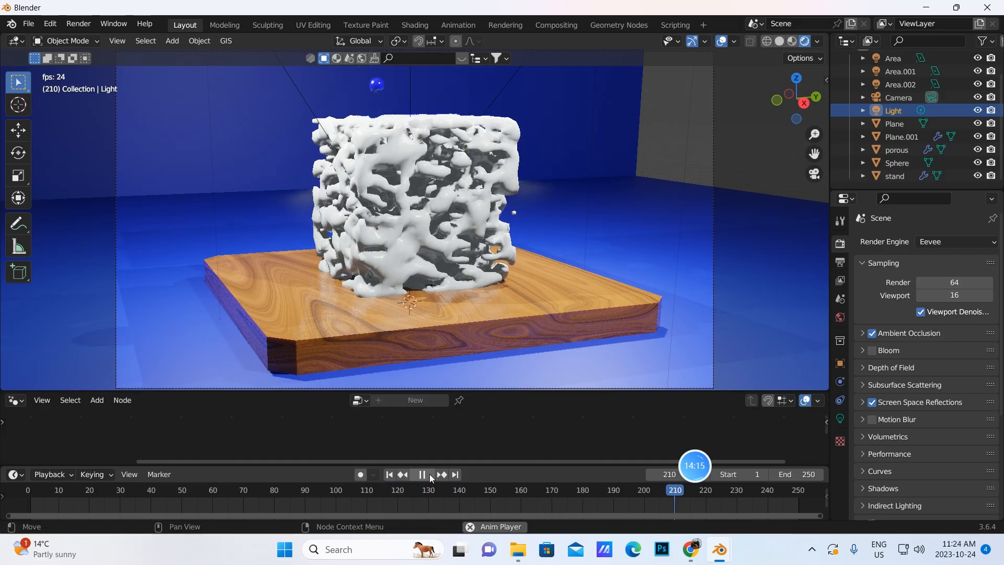
{"action": "left_click", "coordinate": [428, 474]}
{"action": "left_click", "coordinate": [389, 474]}
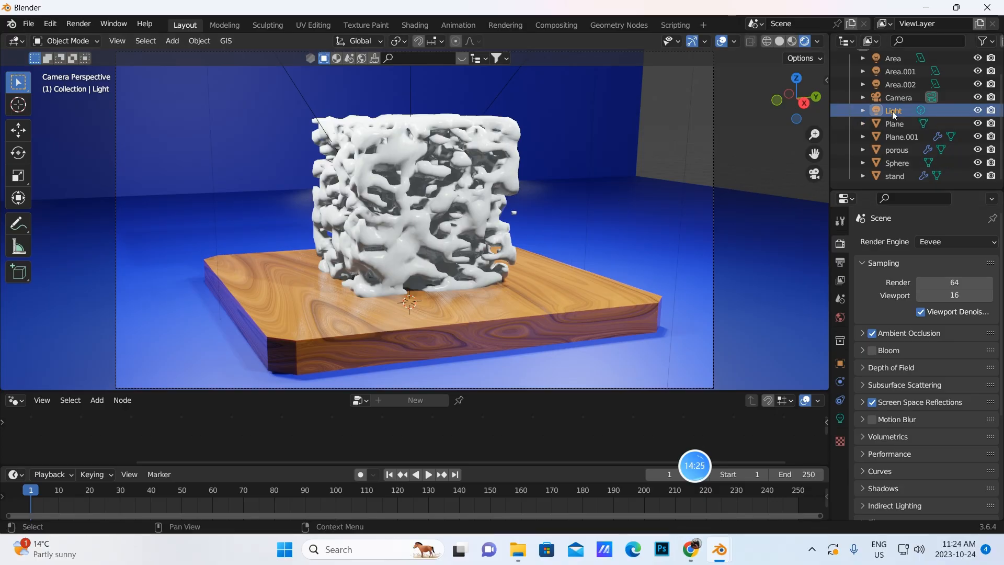
Step: Turn off shadows for the point light and for the Area, Area.001 and Area.002 lights
{"action": "left_click", "coordinate": [840, 422]}
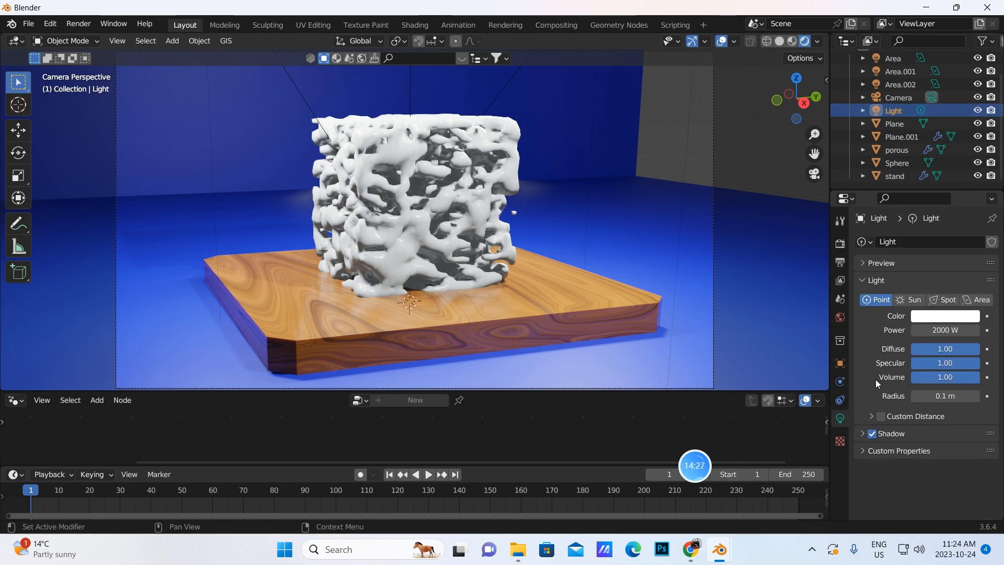
{"action": "left_click", "coordinate": [882, 438]}
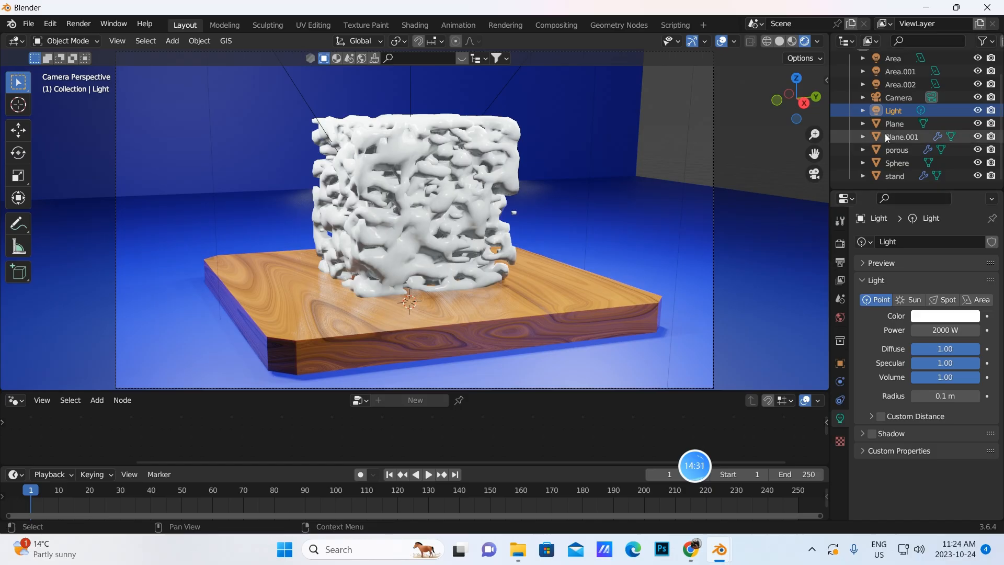
{"action": "scroll", "coordinate": [880, 82], "scroll_direction": "up", "scroll_amount": 2}
{"action": "left_click", "coordinate": [889, 83]}
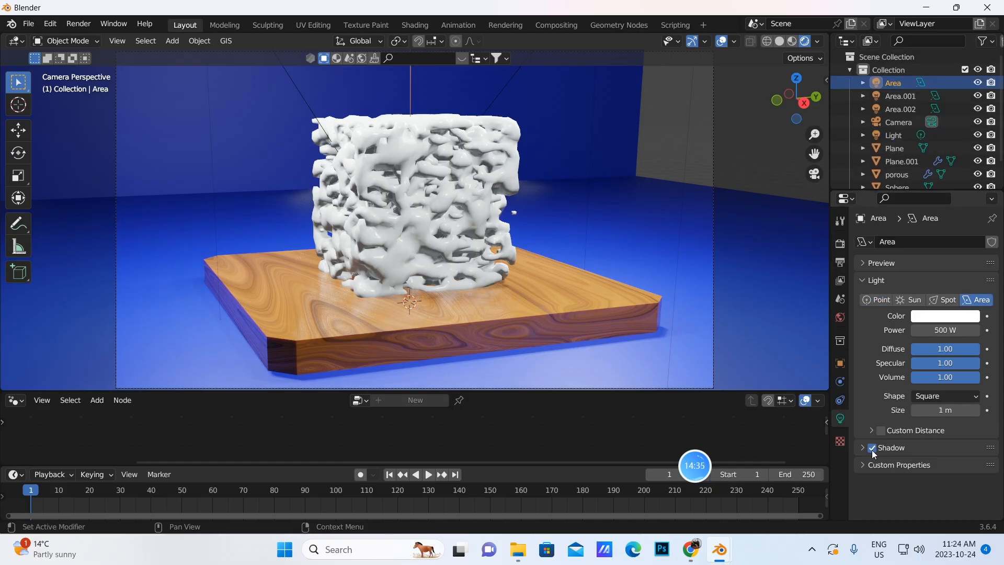
{"action": "left_click", "coordinate": [901, 95]}
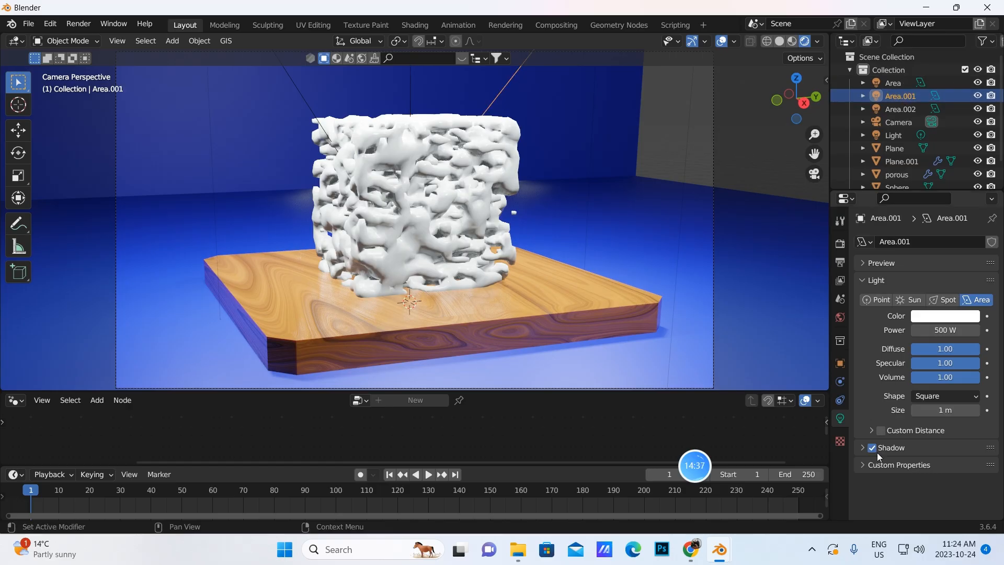
{"action": "left_click", "coordinate": [896, 109]}
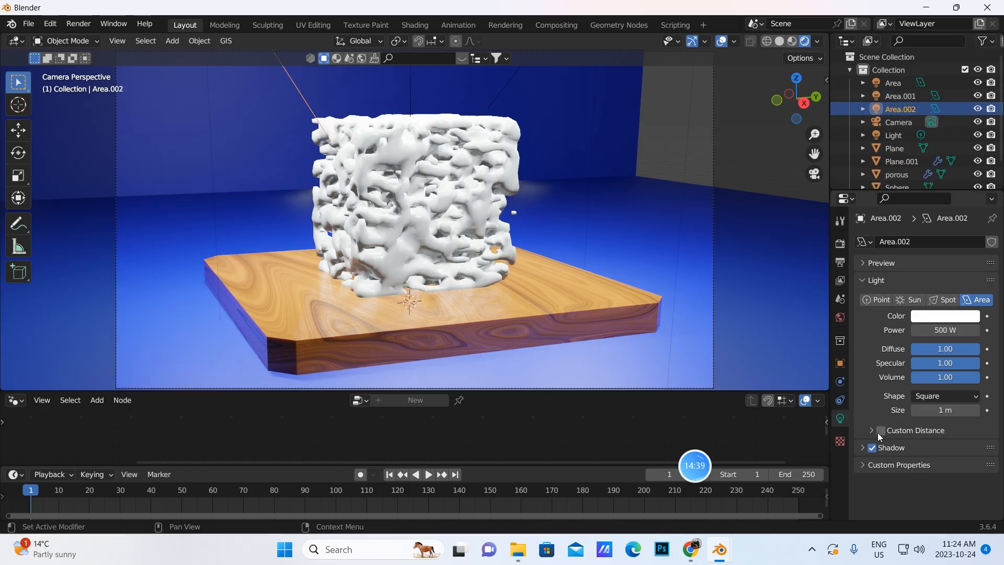
{"action": "left_click", "coordinate": [872, 447]}
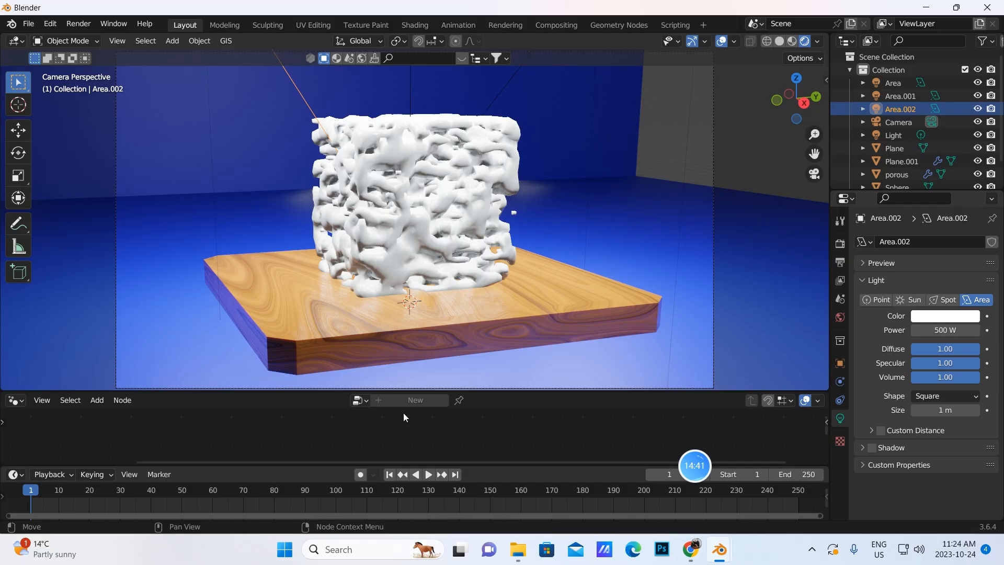
Step: Play the animation without light shadows up to frame 194, and rewind it to frame 1
{"action": "left_click", "coordinate": [429, 474]}
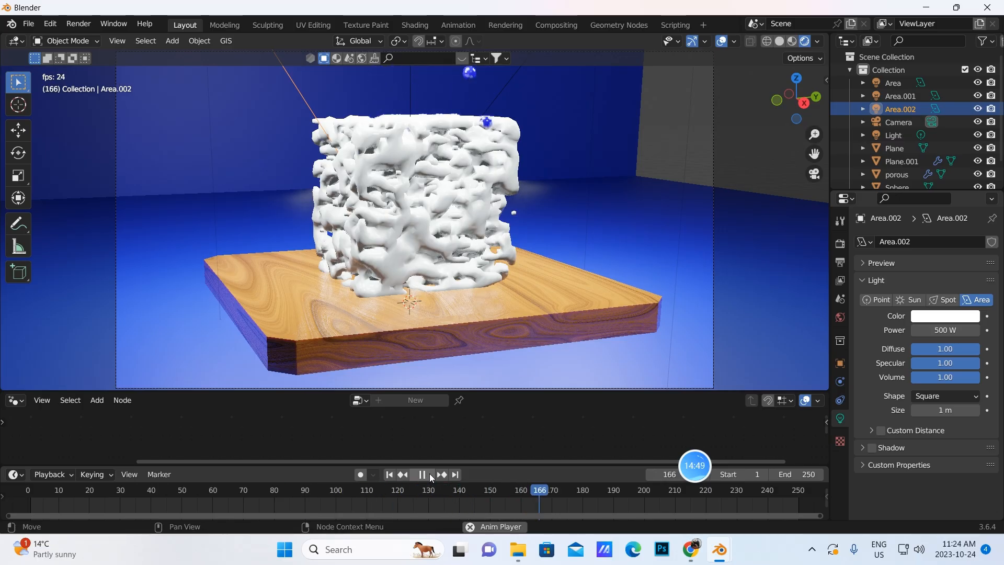
{"action": "left_click", "coordinate": [429, 473]}
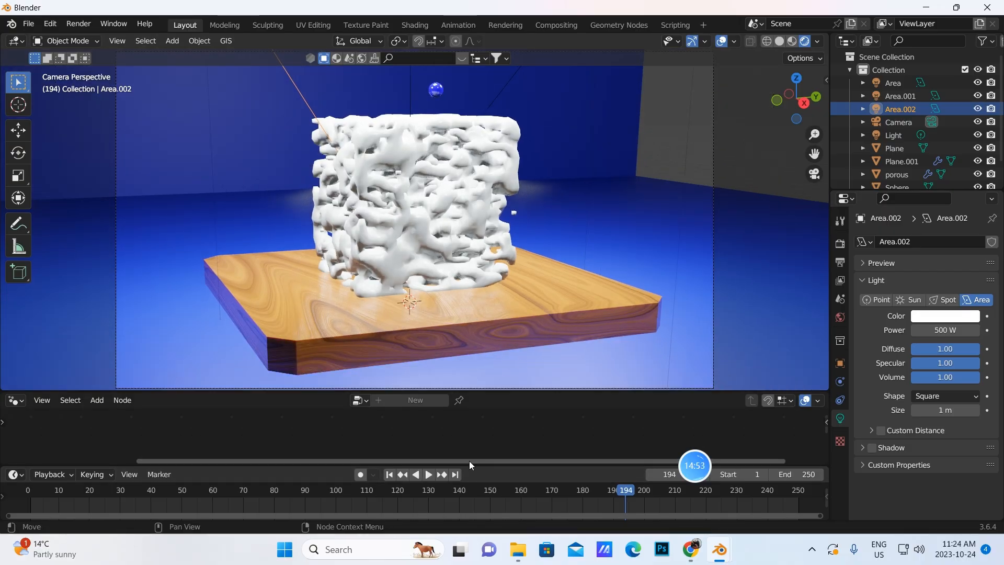
{"action": "left_click", "coordinate": [389, 477]}
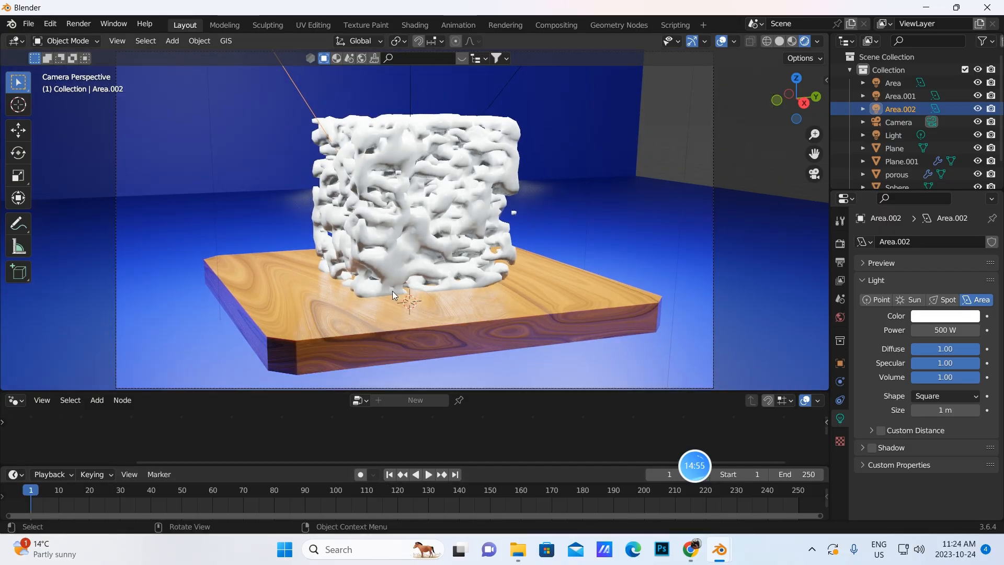
{"action": "mouse_move", "coordinate": [706, 468]}
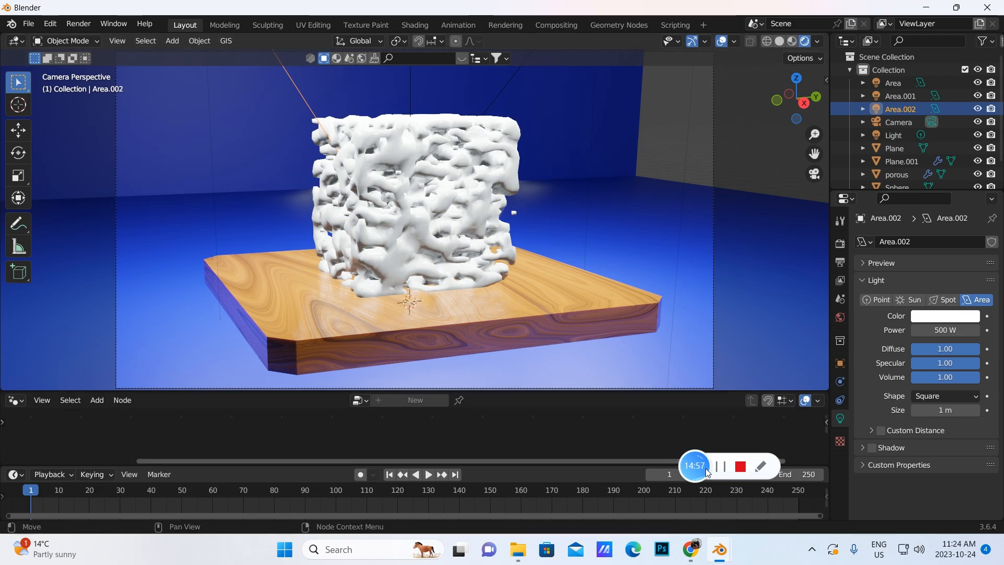
{"action": "left_click", "coordinate": [741, 467]}
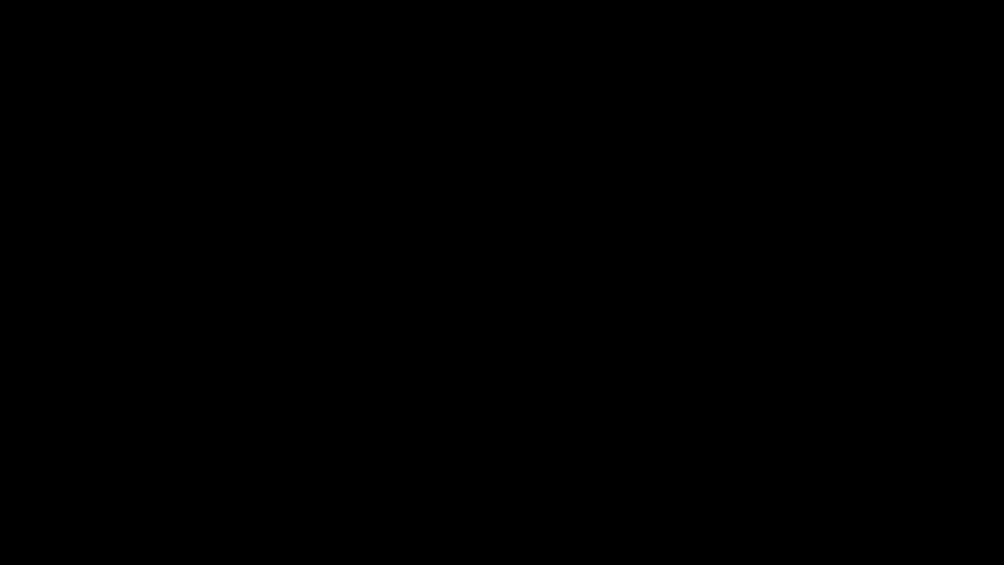